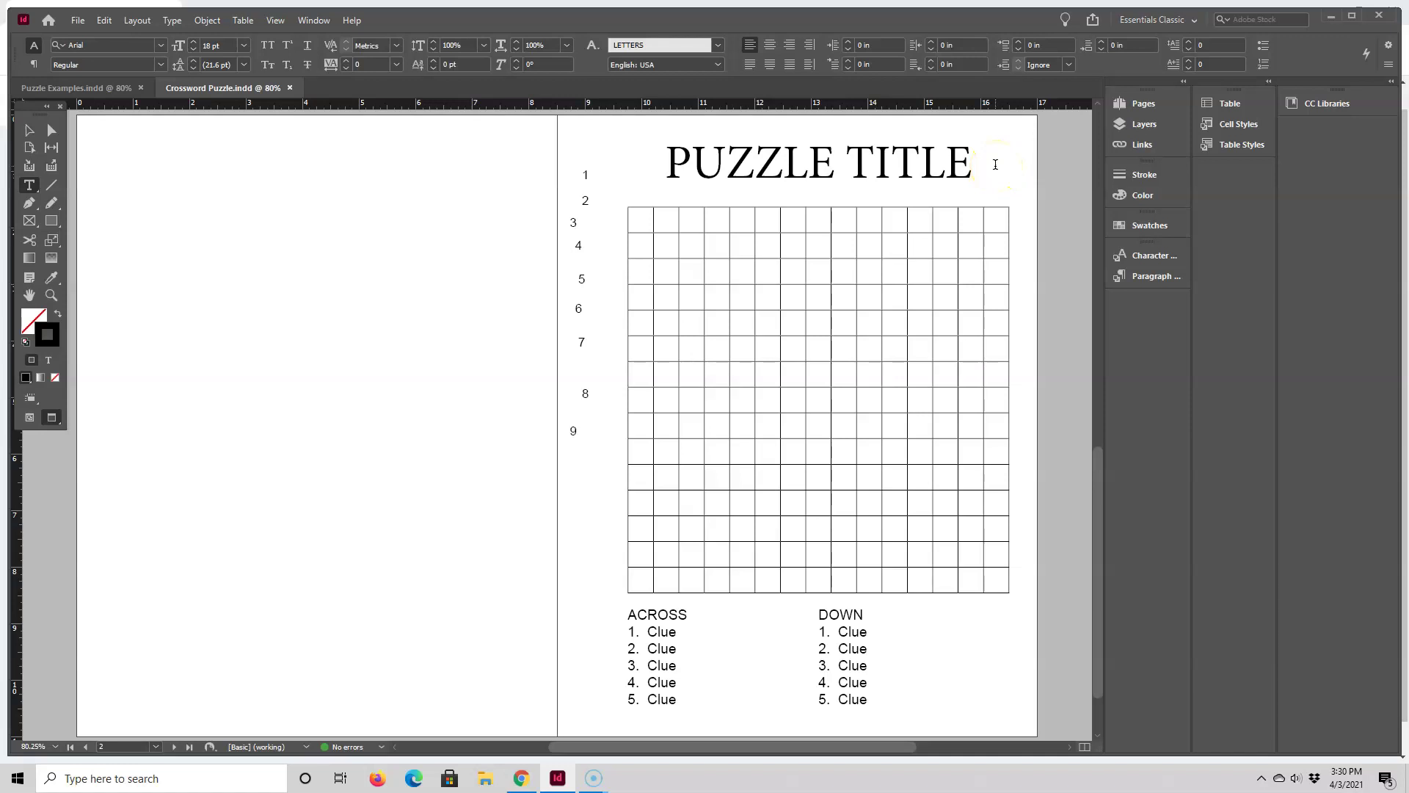
Step: Review the solved State Capitals crossword in Puzzle Examples.indd, then bring up the Puzzles Generator console
left_click(88, 91)
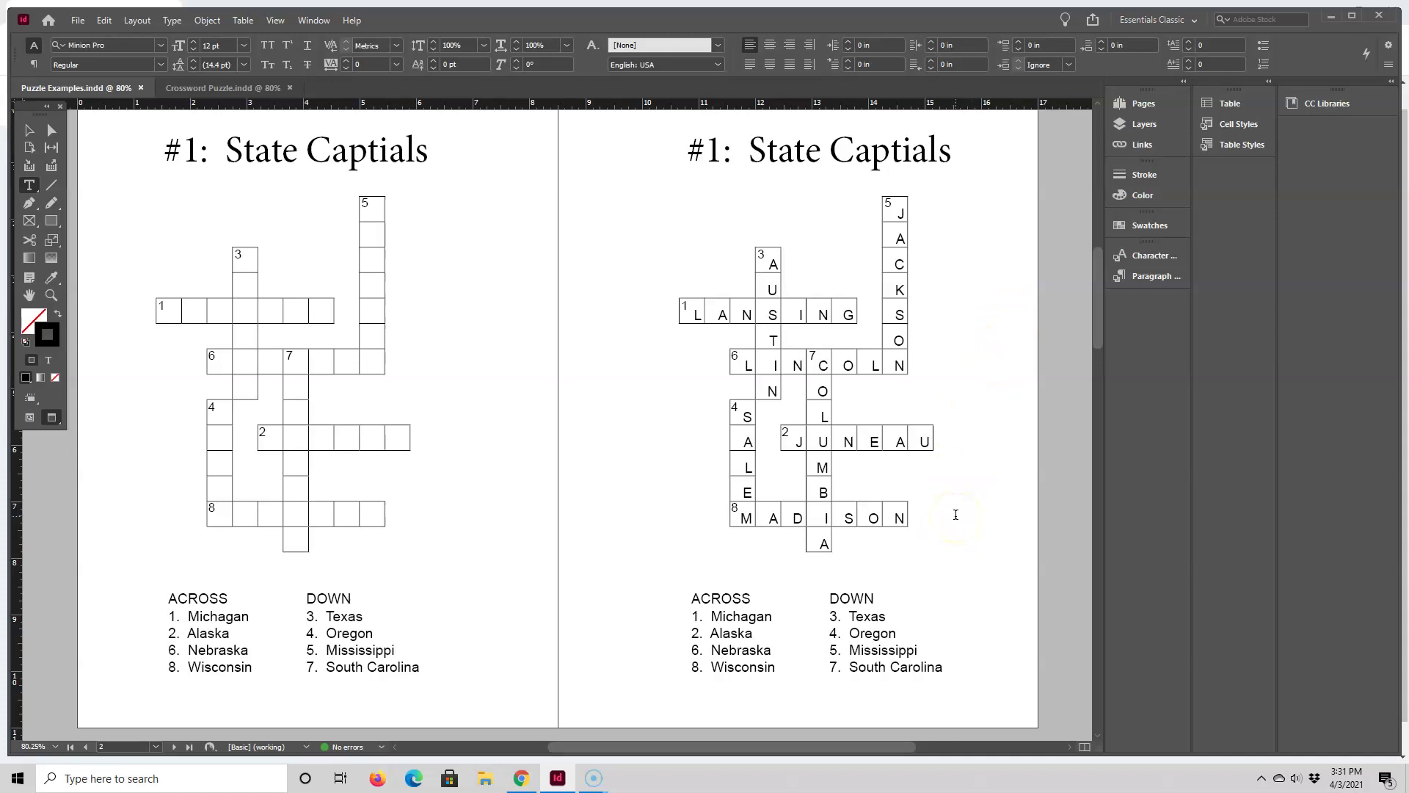
left_click(522, 779)
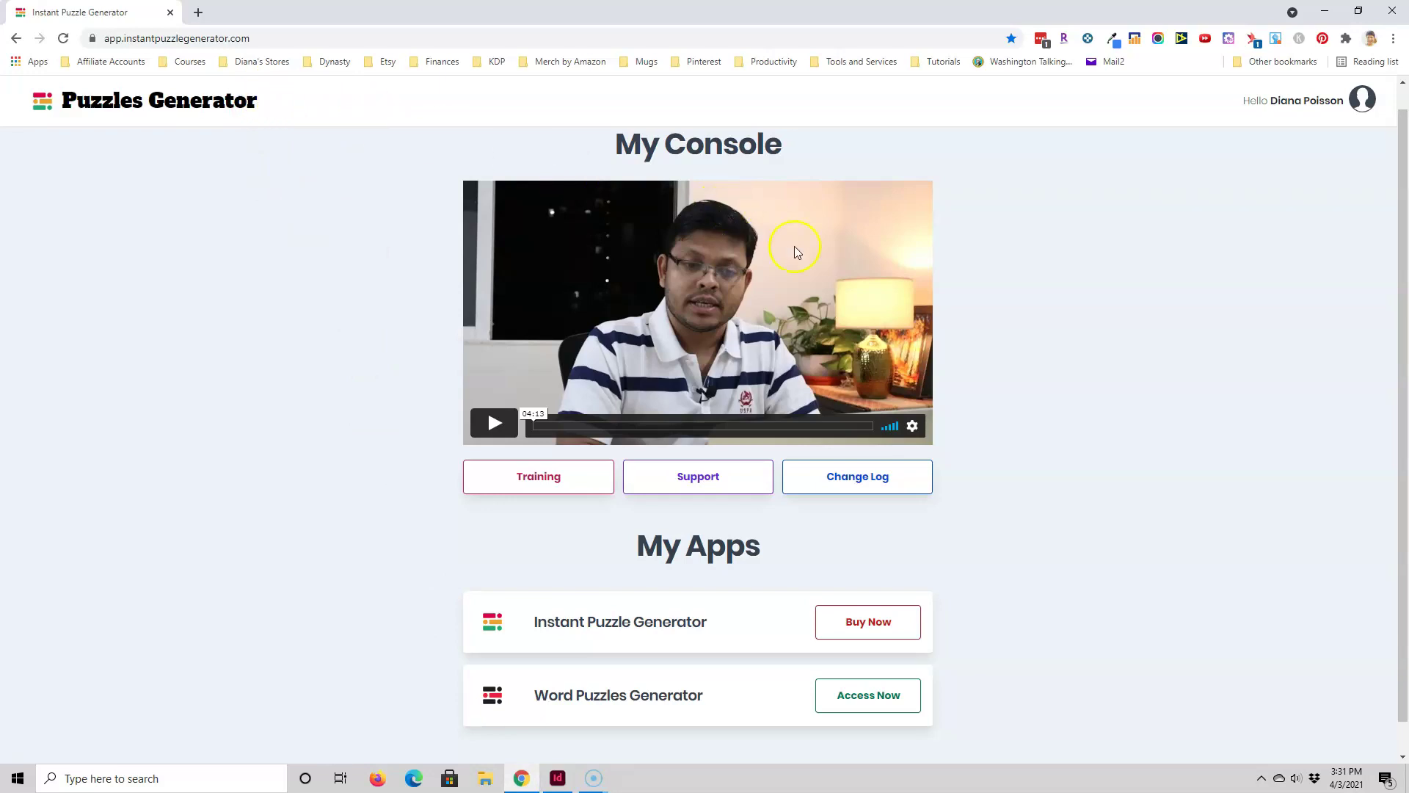
Step: Create a new crossword collection named TEST in Word Puzzles Generator
scroll(897, 331, "down", 1)
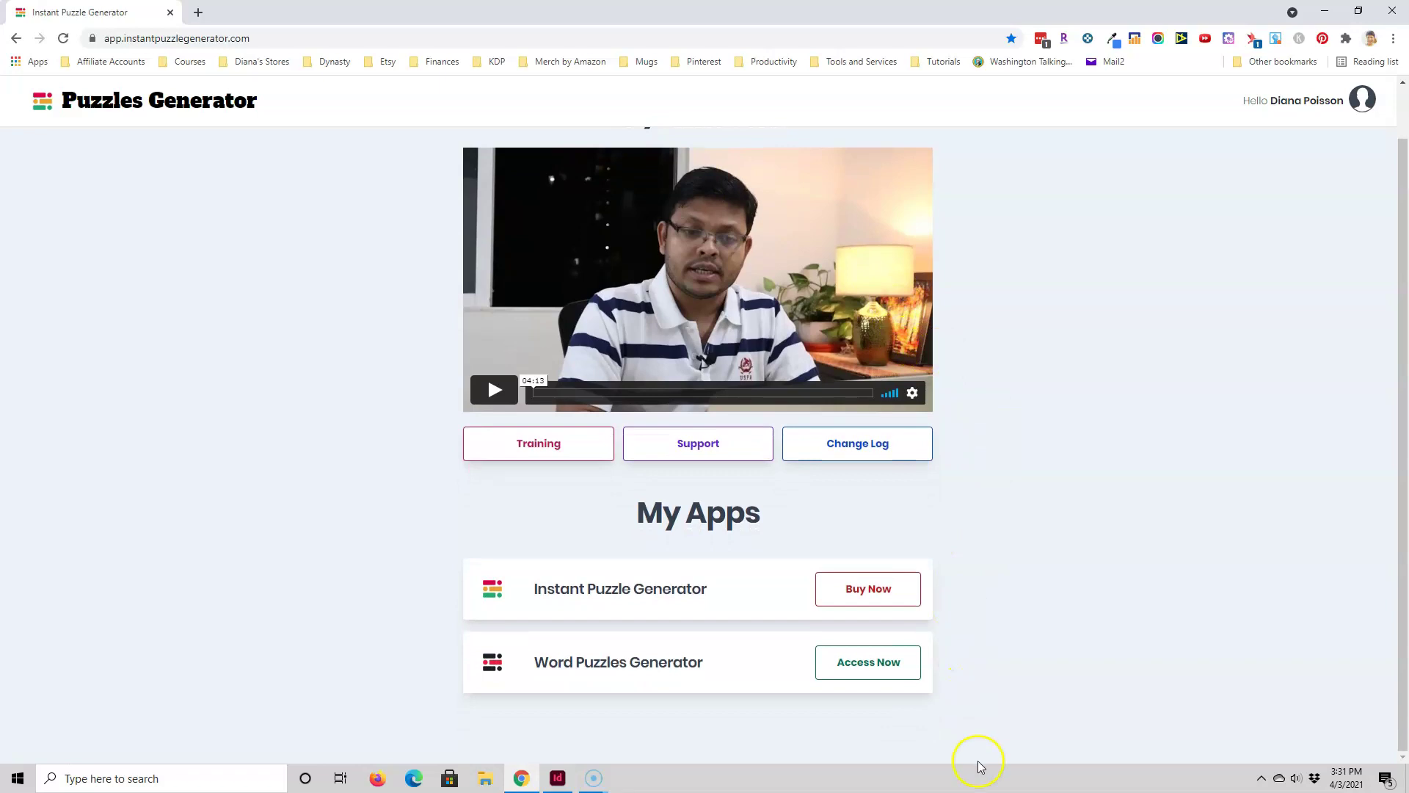
left_click(870, 664)
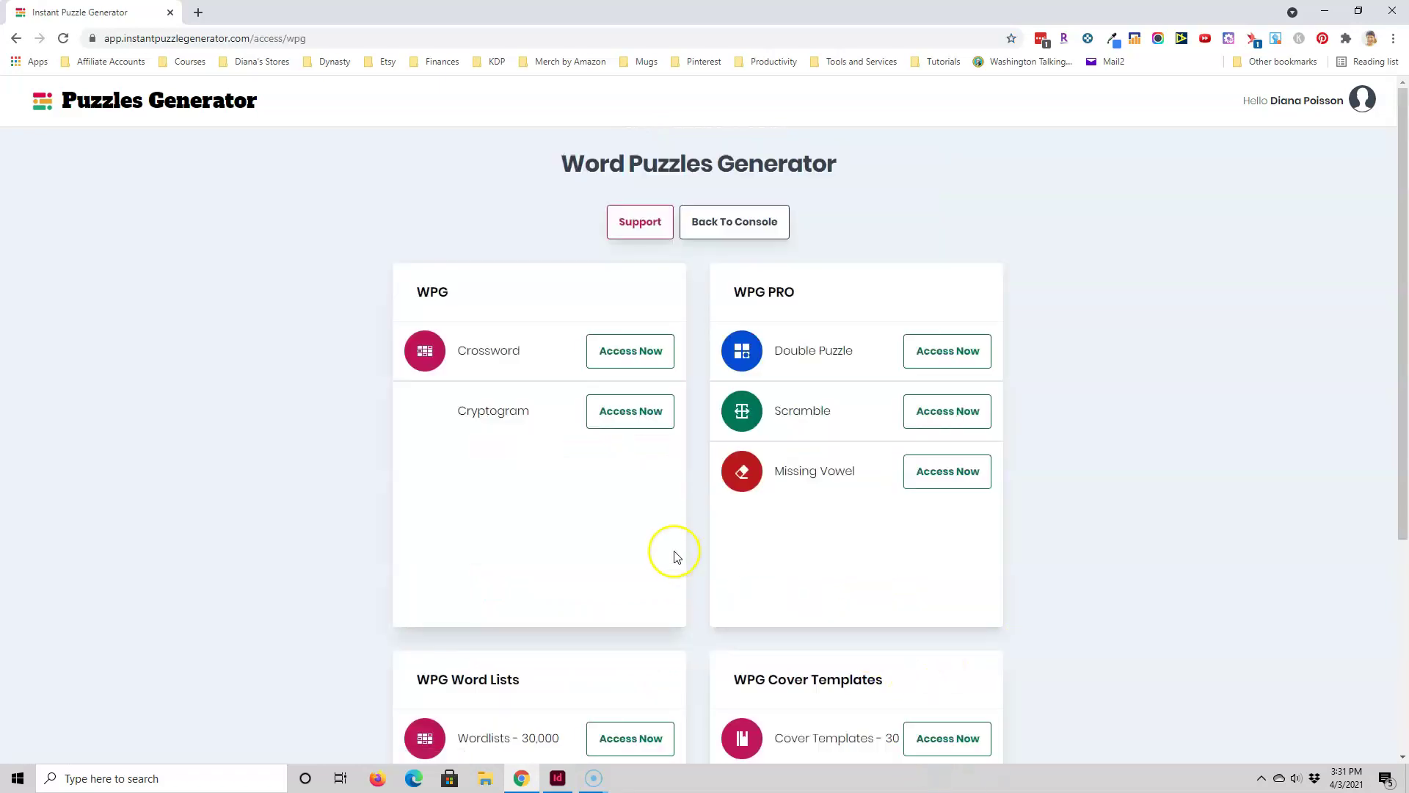
left_click(641, 355)
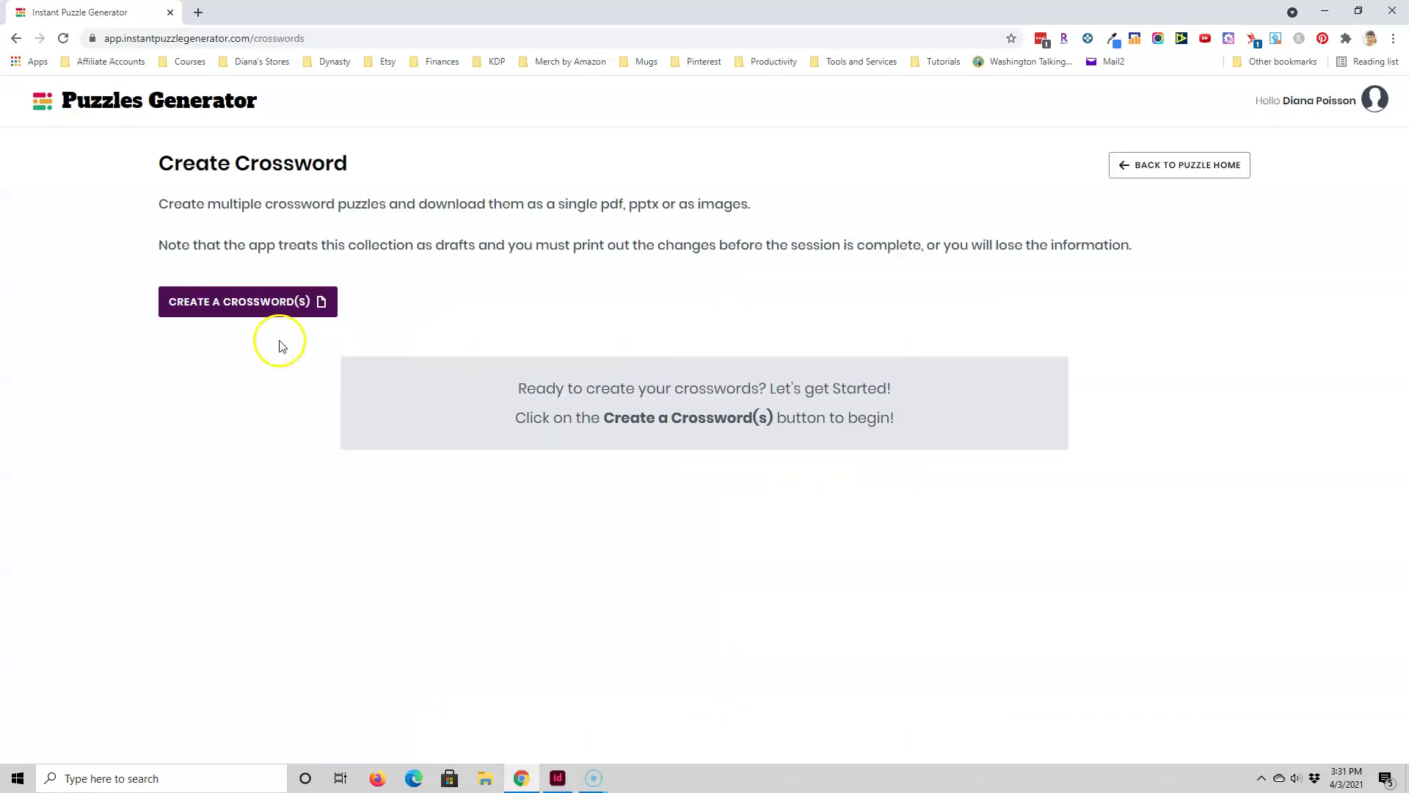
left_click(214, 307)
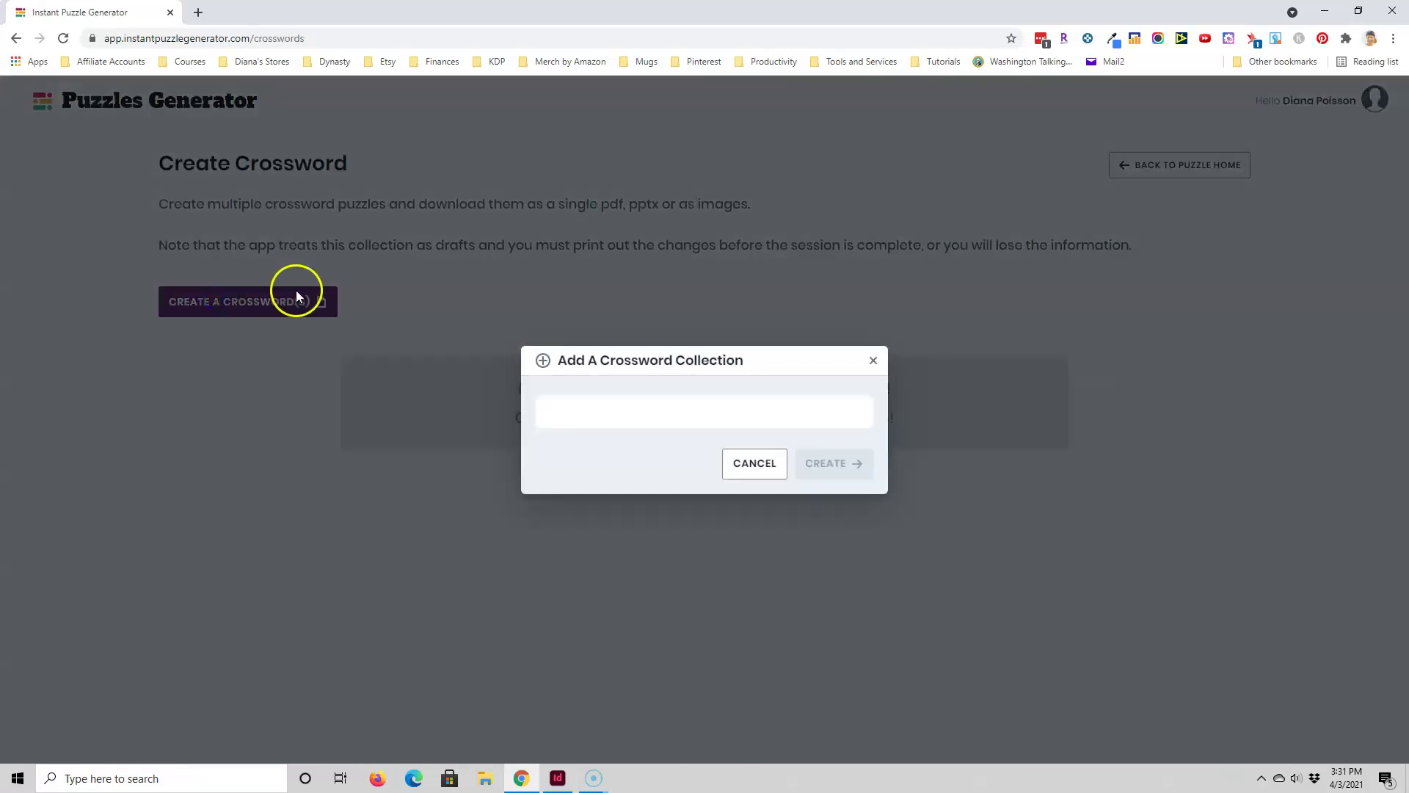
type("TEST")
left_click(853, 470)
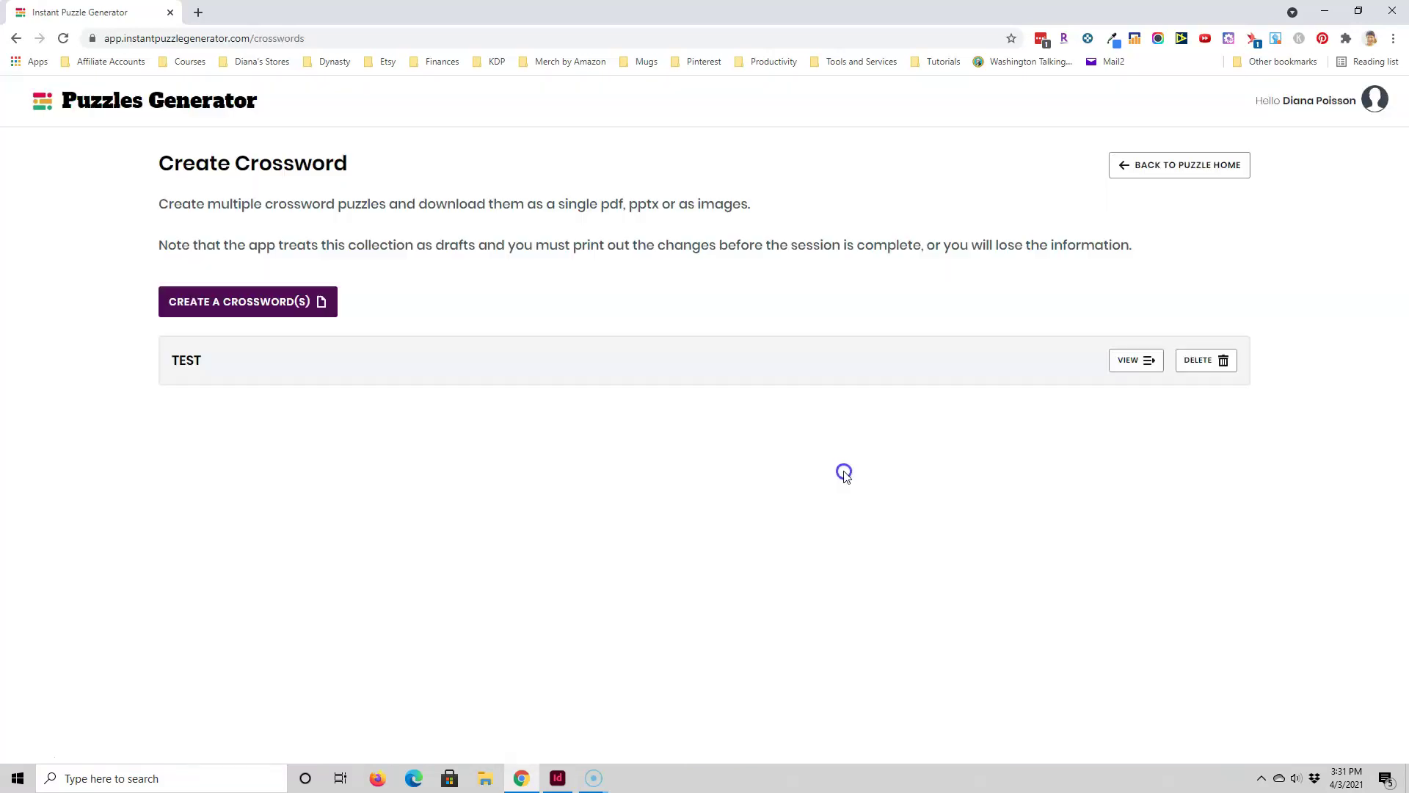
Step: Upload State Capital Crossword.txt into the TEST collection's Puzzle #1
left_click(1139, 361)
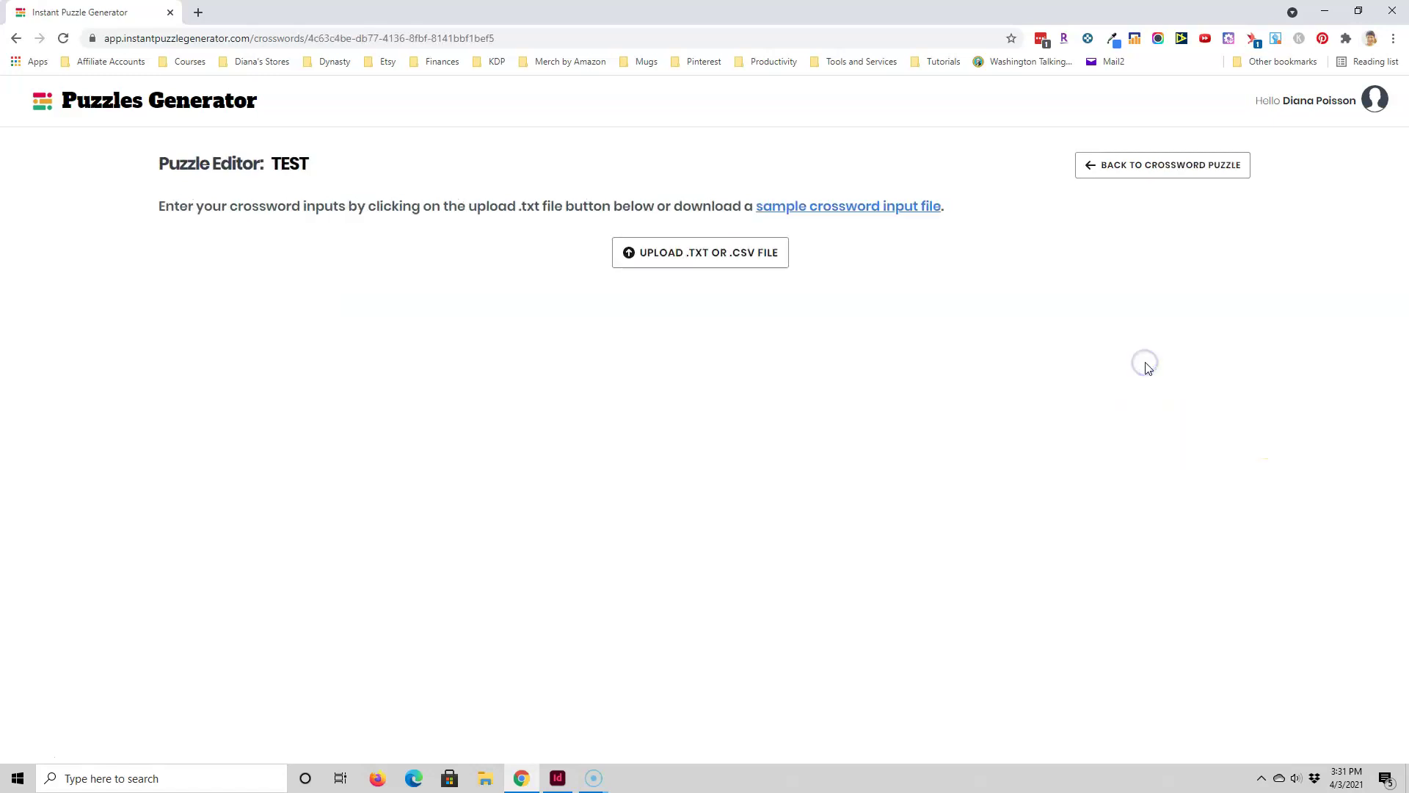
left_click(676, 256)
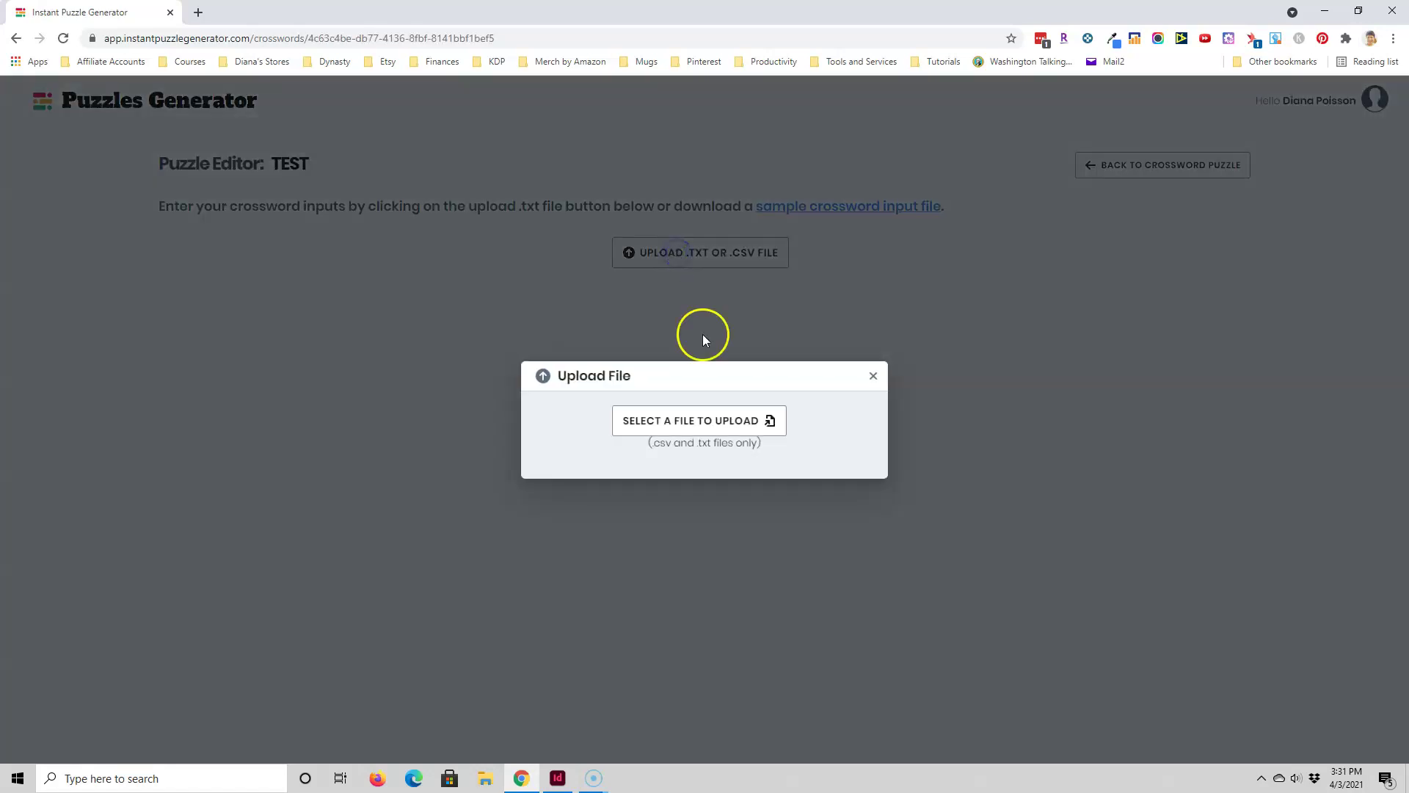
left_click(694, 423)
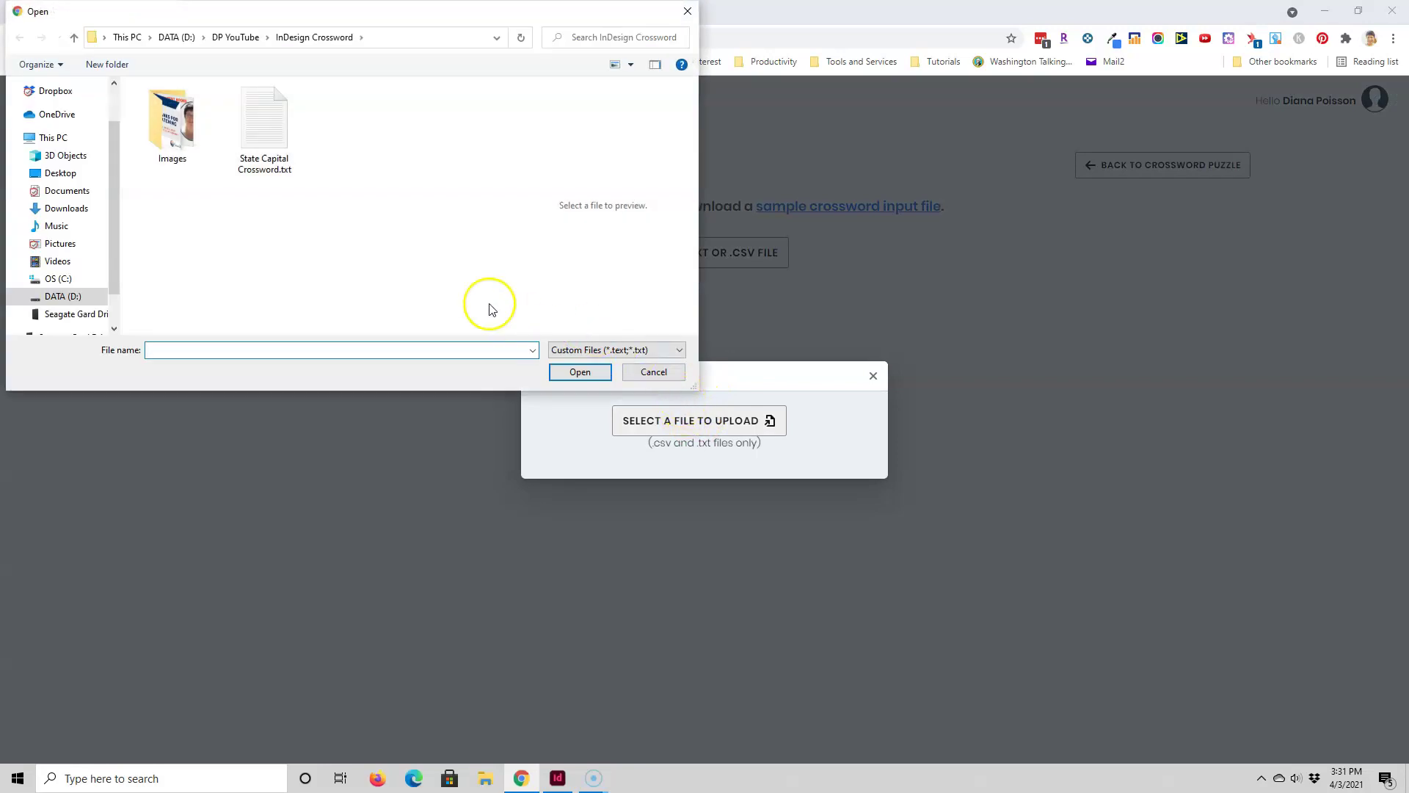
left_click(275, 127)
left_click(578, 372)
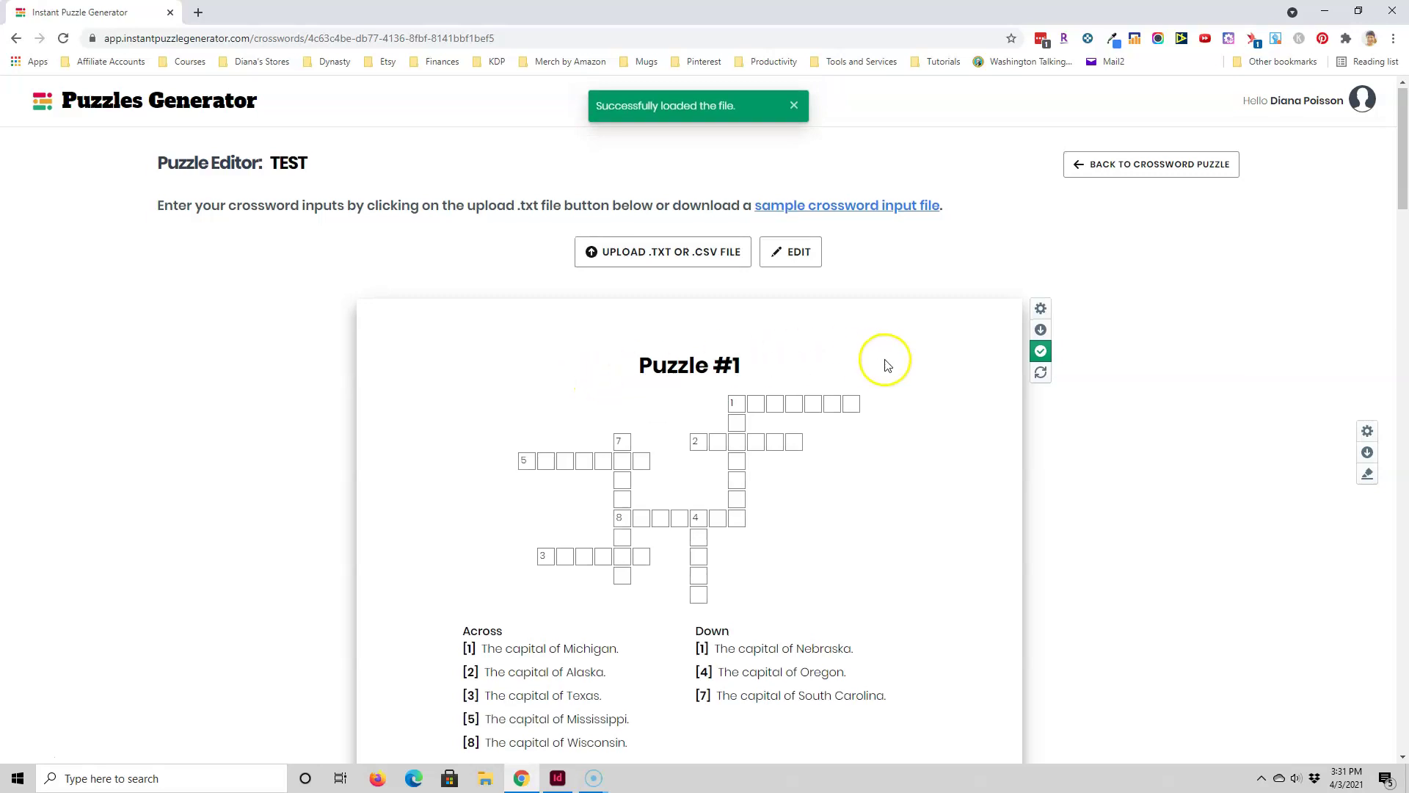
Step: Set the crossword's Puzzle Font to Actor in the settings
scroll(891, 361, "down", 3)
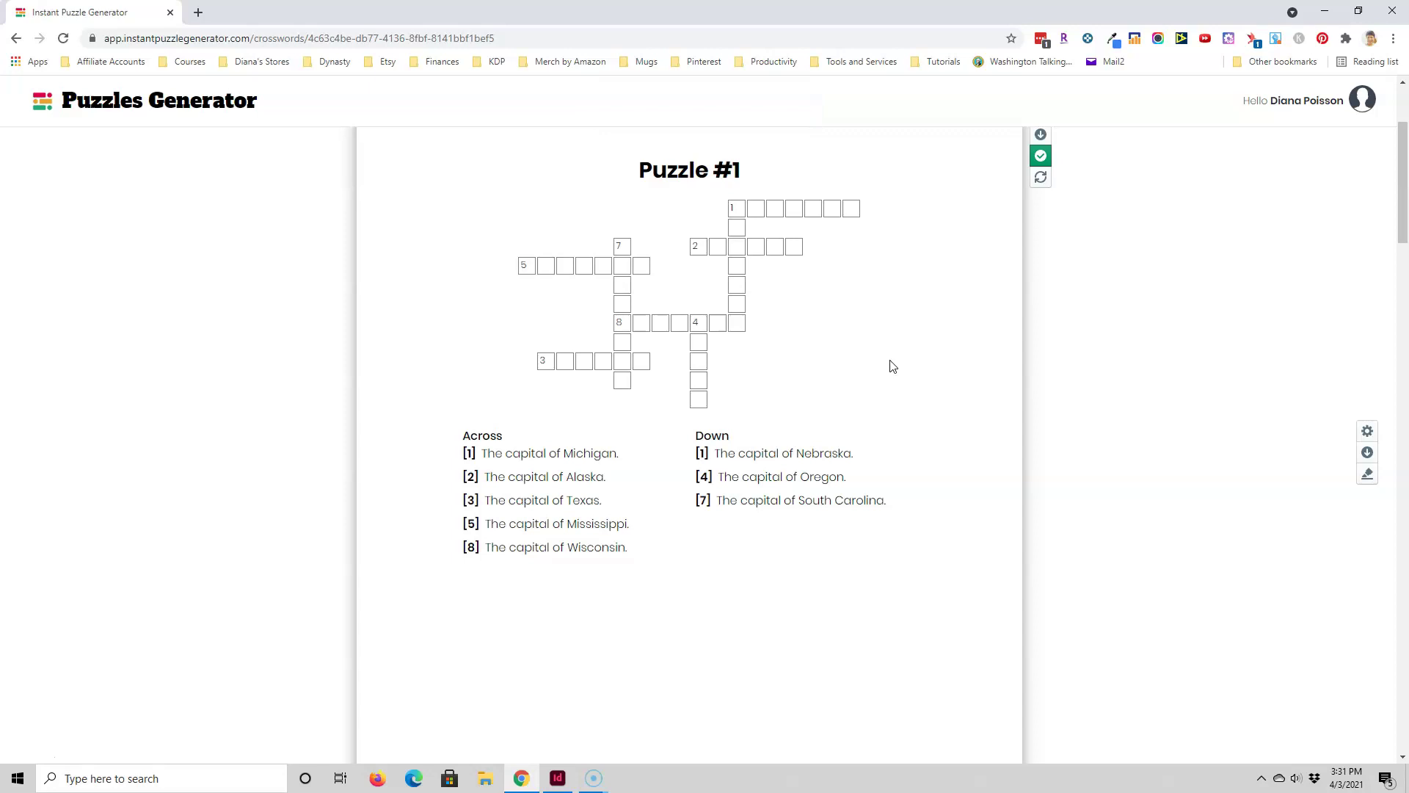
left_click(1367, 431)
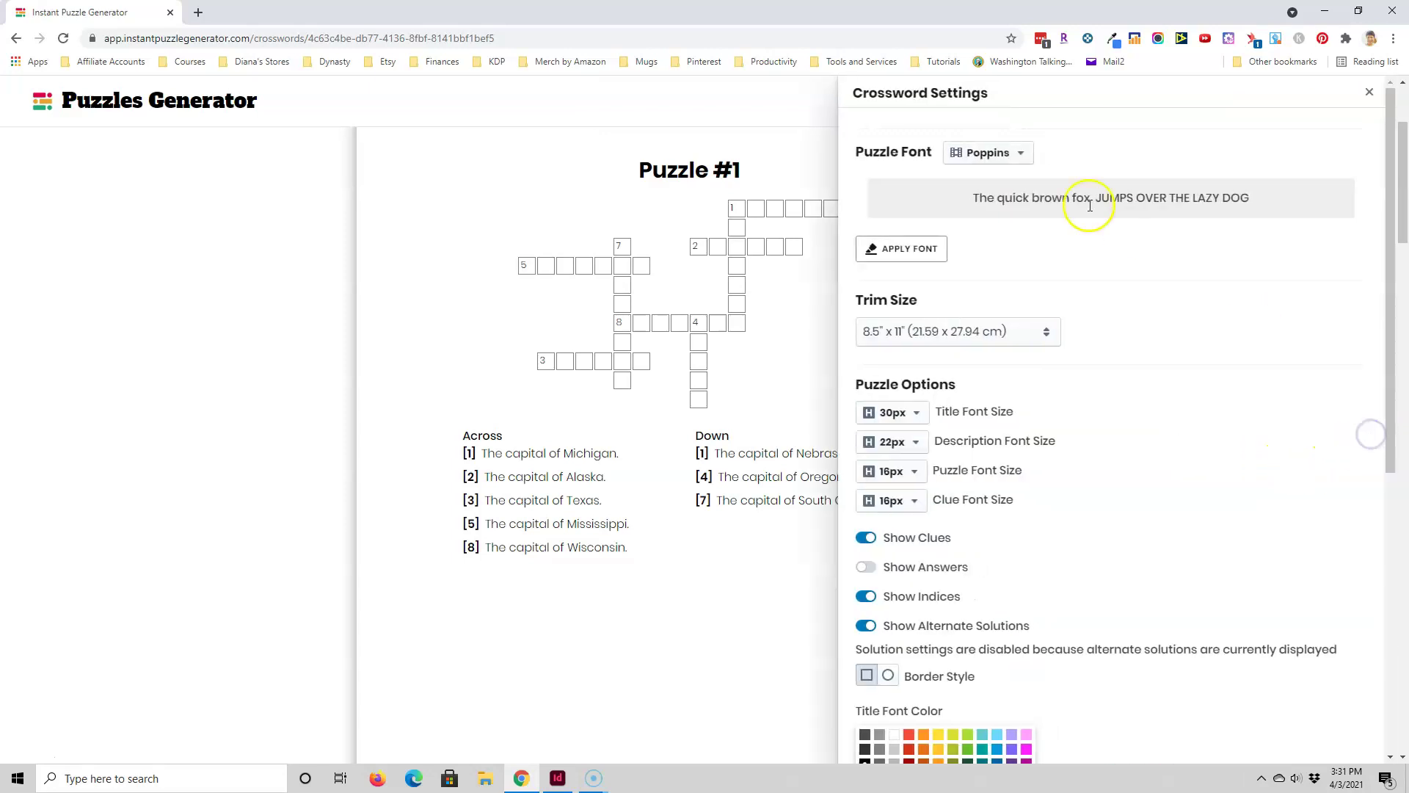
left_click(1010, 151)
left_click(986, 404)
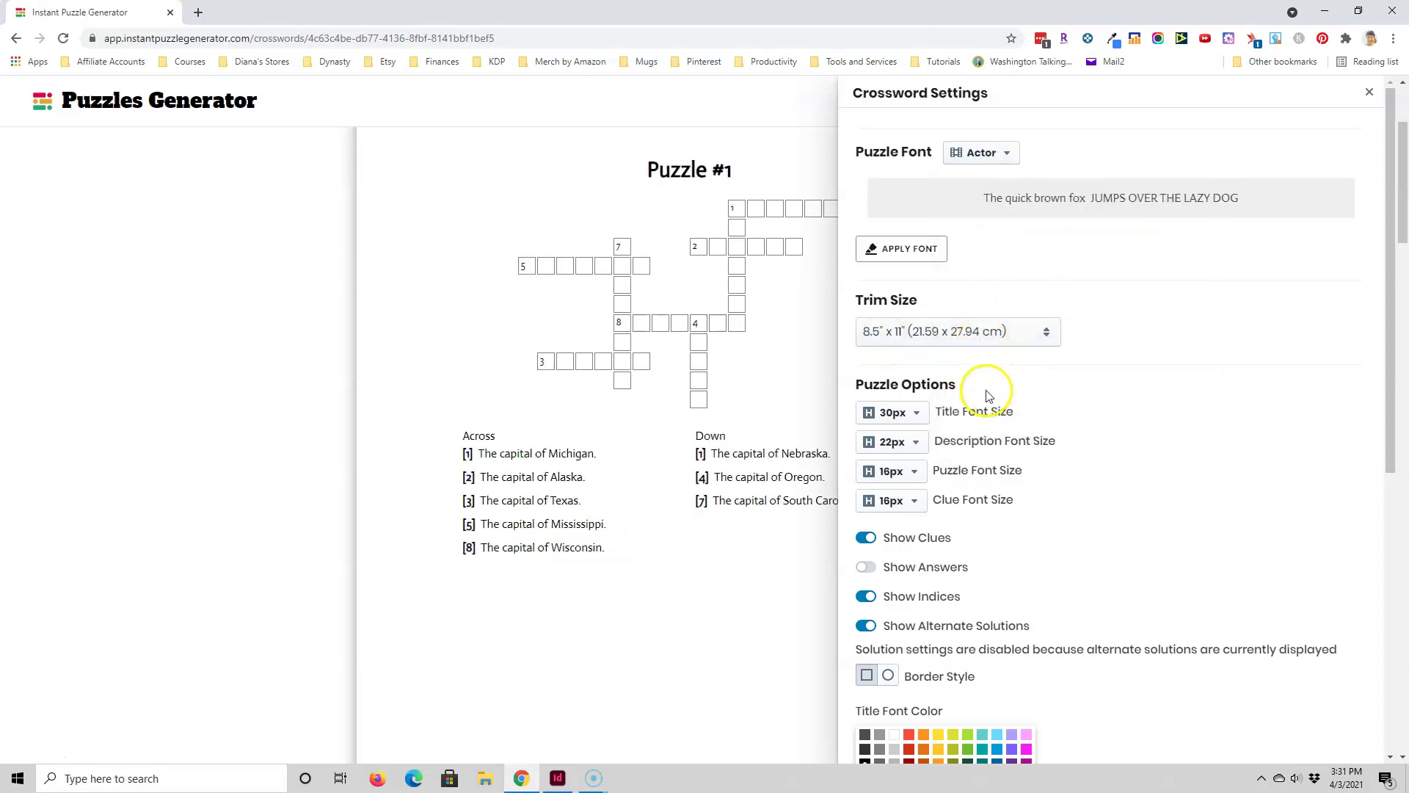
scroll(1022, 566, "down", 7)
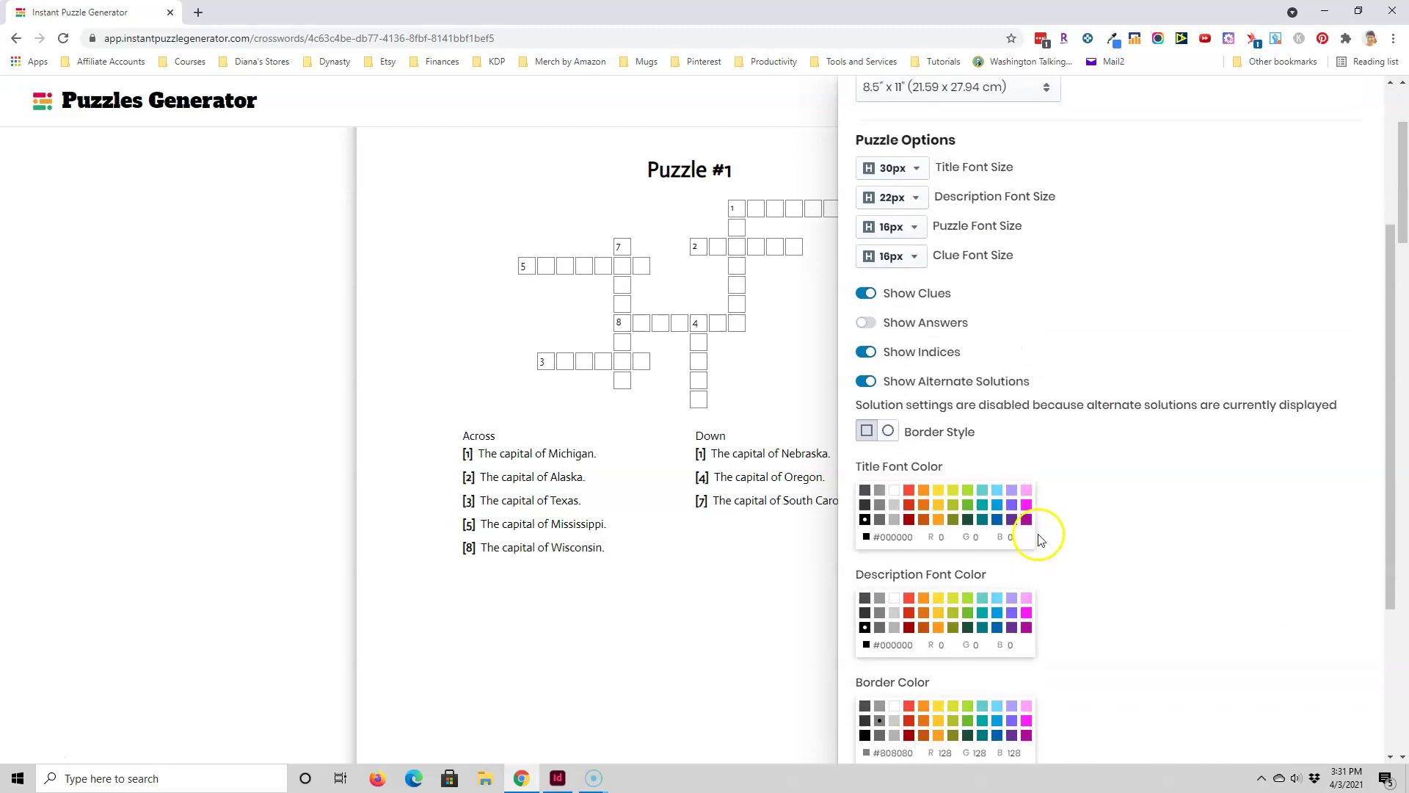
scroll(1211, 289, "up", 10)
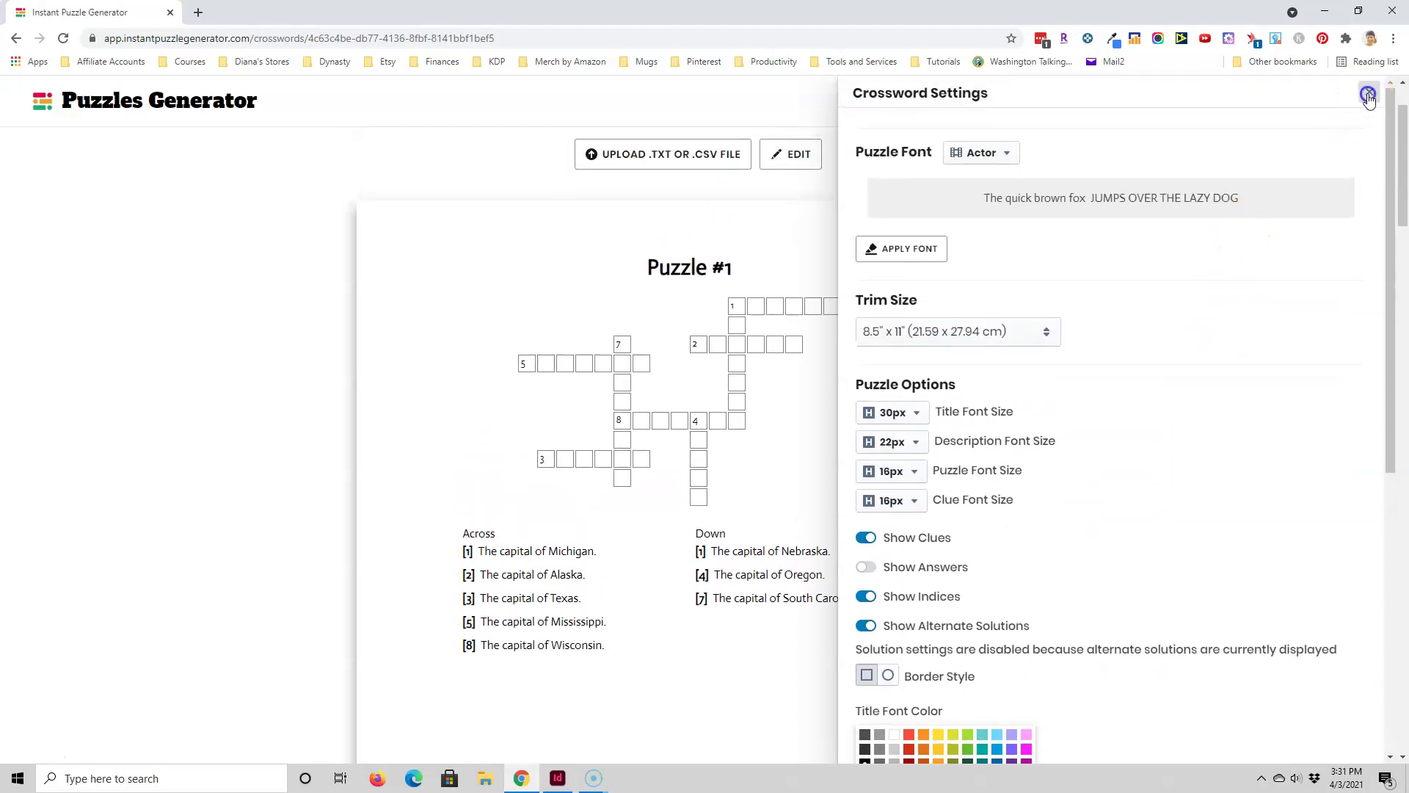
left_click(1368, 94)
Step: Check the available download file types, cancel the download, and return to InDesign
scroll(1126, 218, "down", 1)
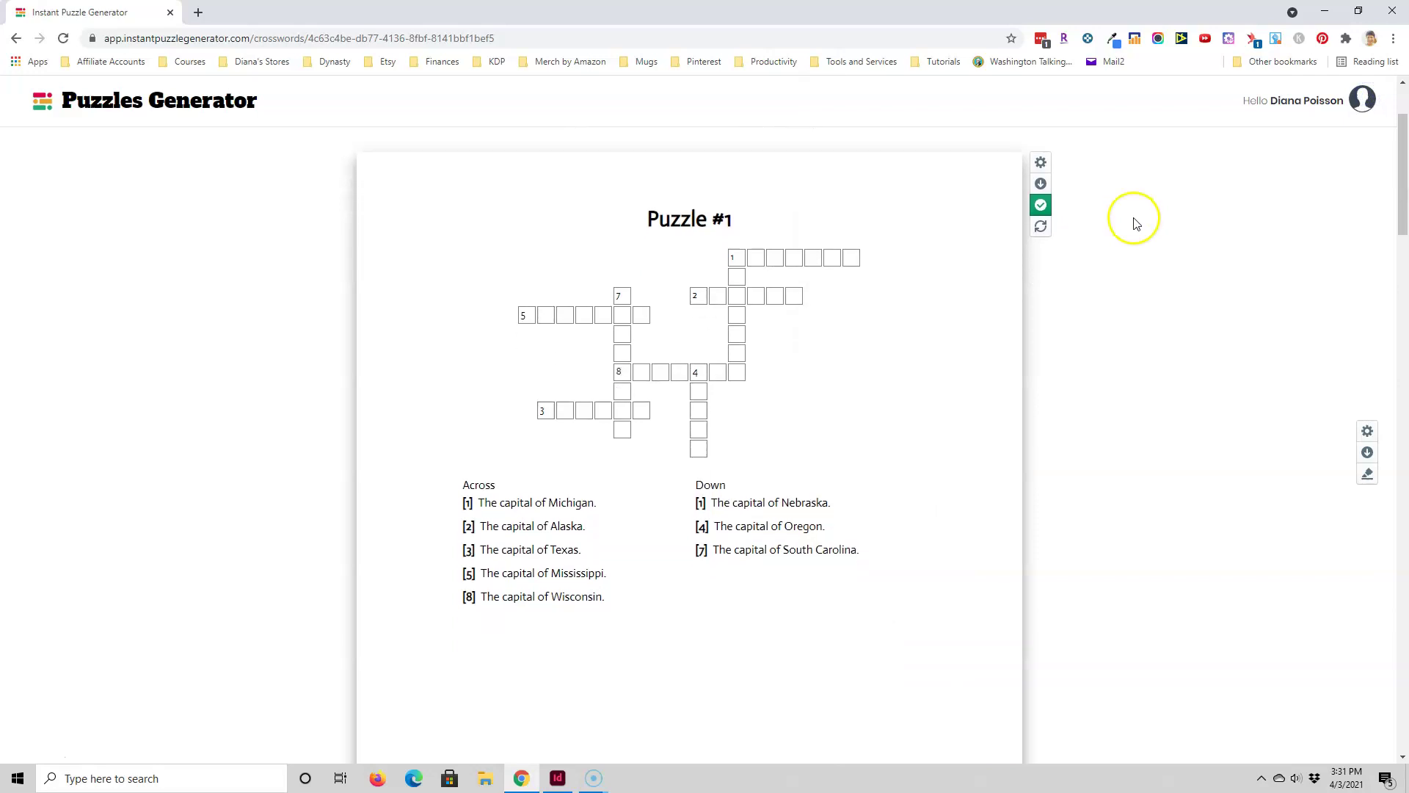
left_click(1039, 182)
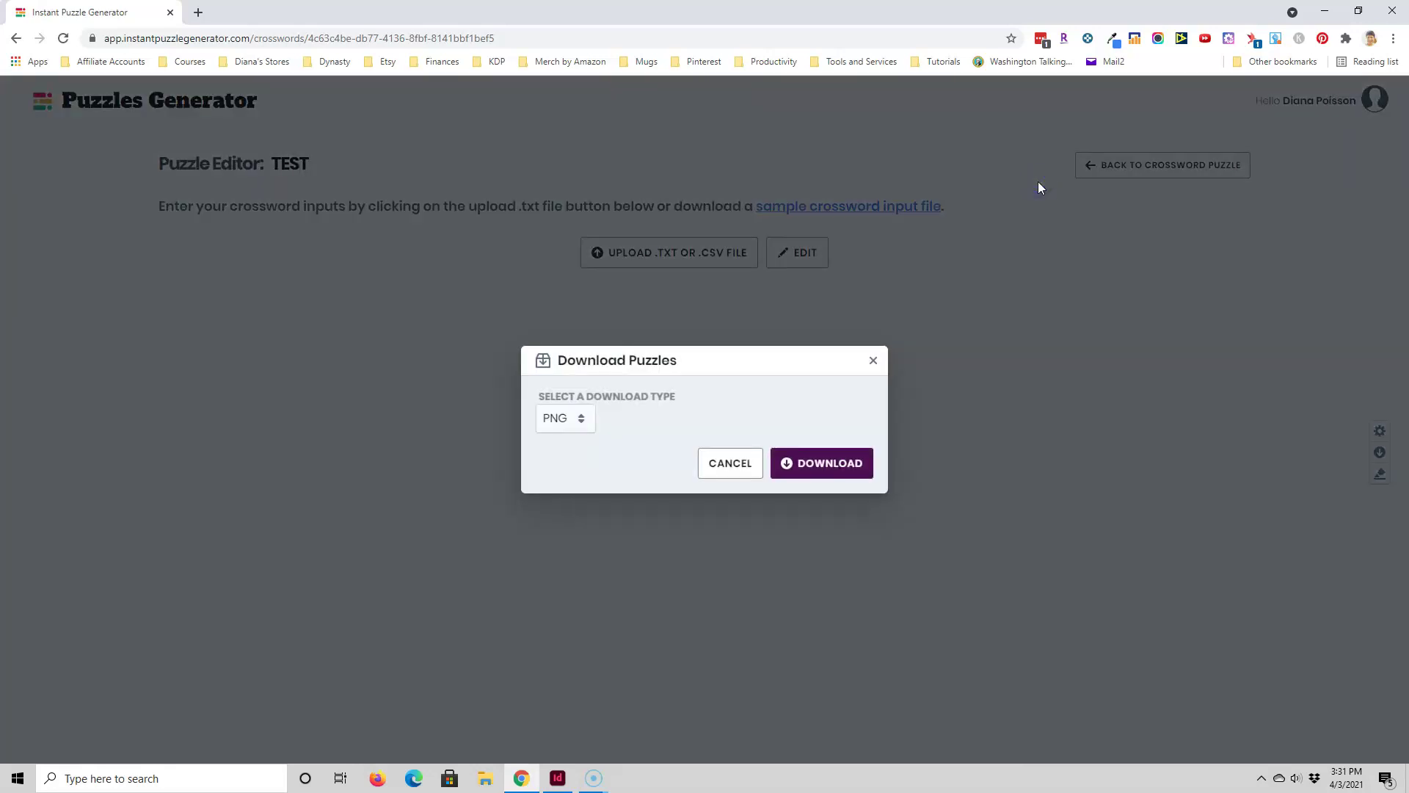
left_click(580, 420)
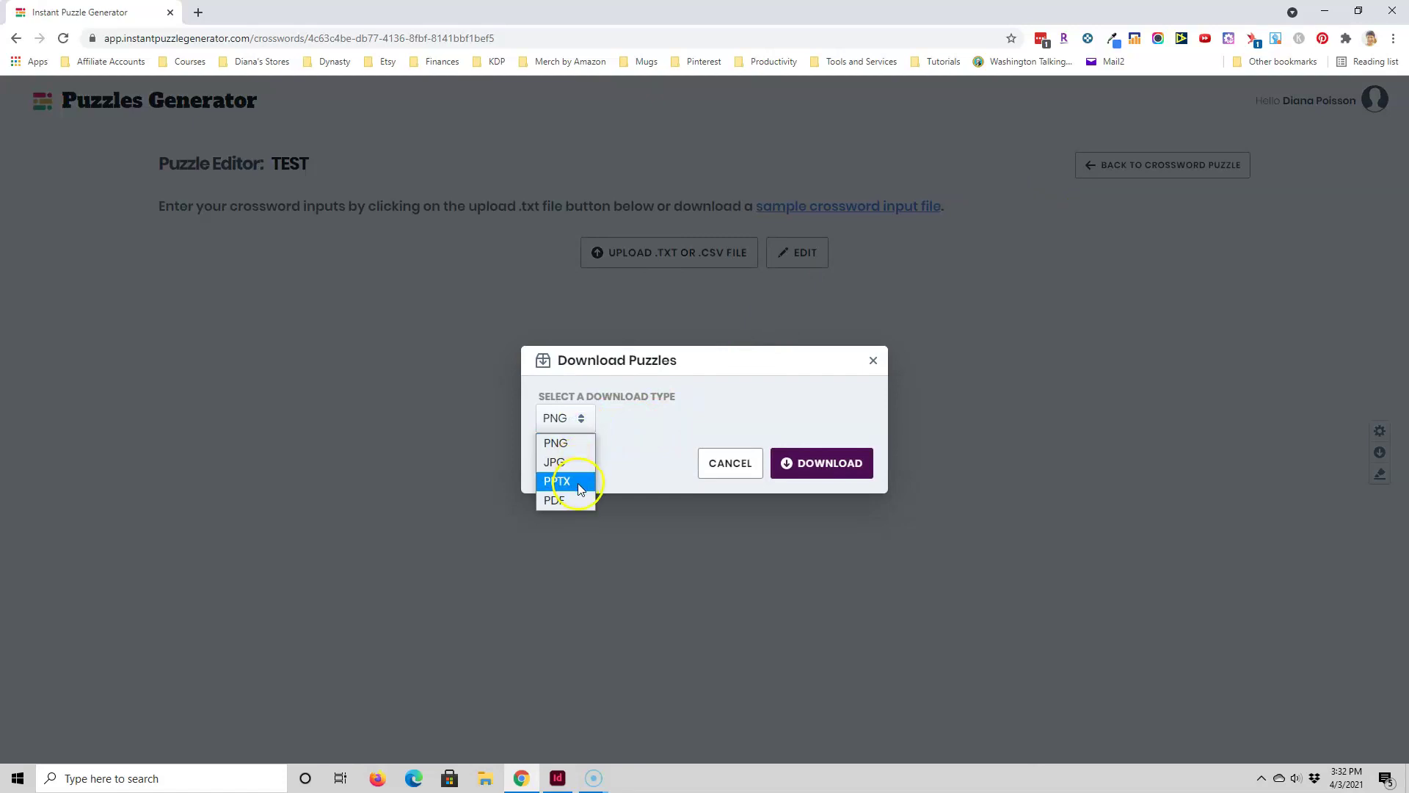
left_click(727, 462)
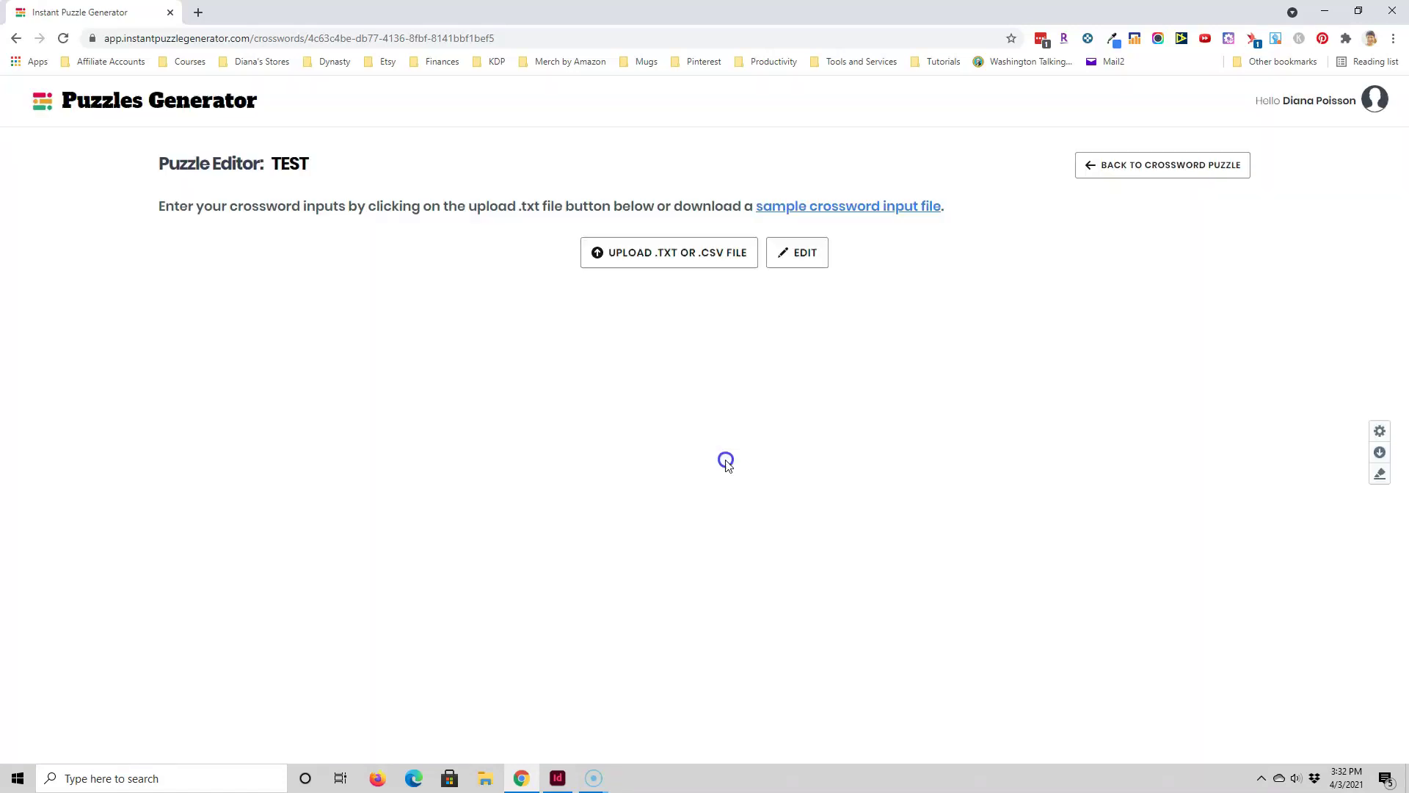
left_click(558, 781)
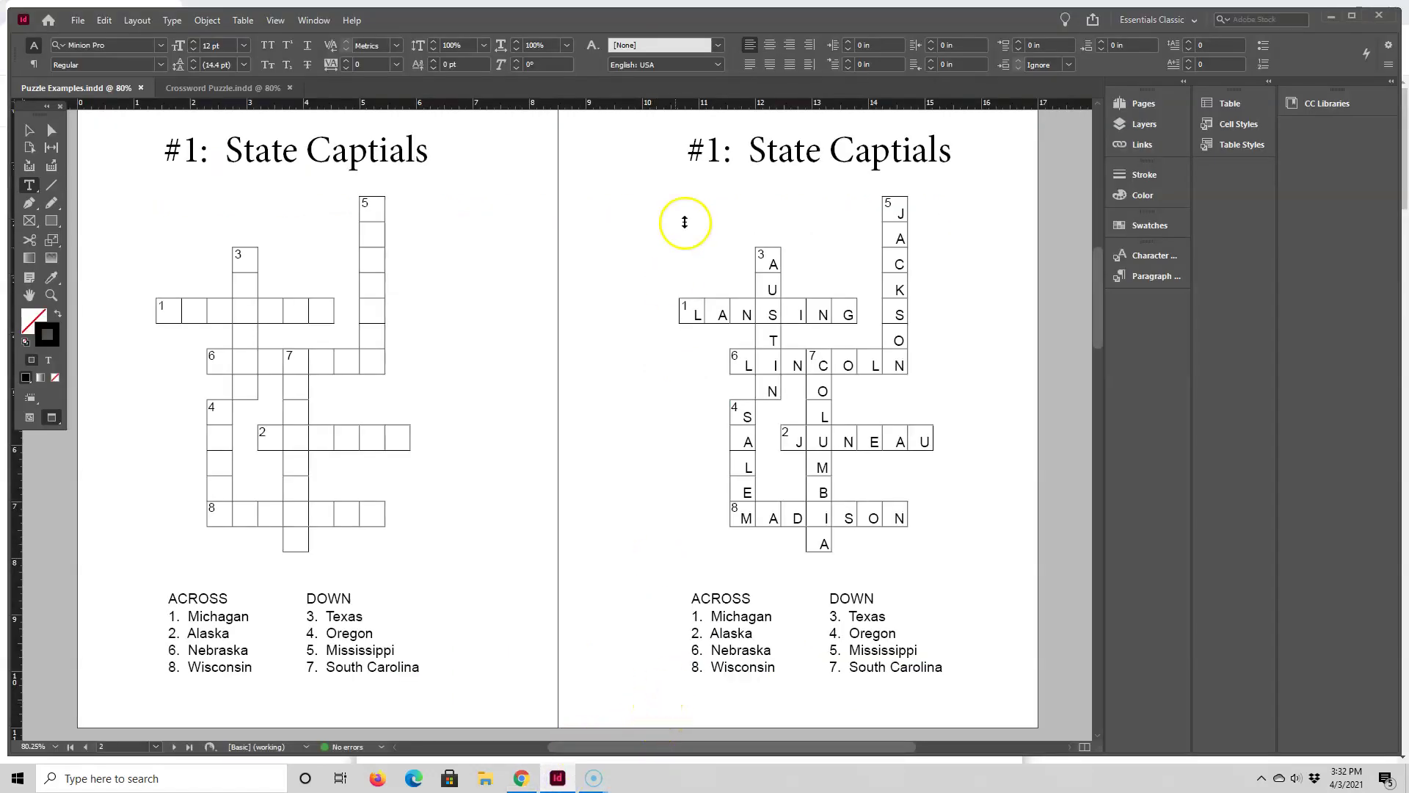
Step: Compare the blank Crossword Puzzle.indd template with the Puzzle Examples.indd spread
left_click(209, 88)
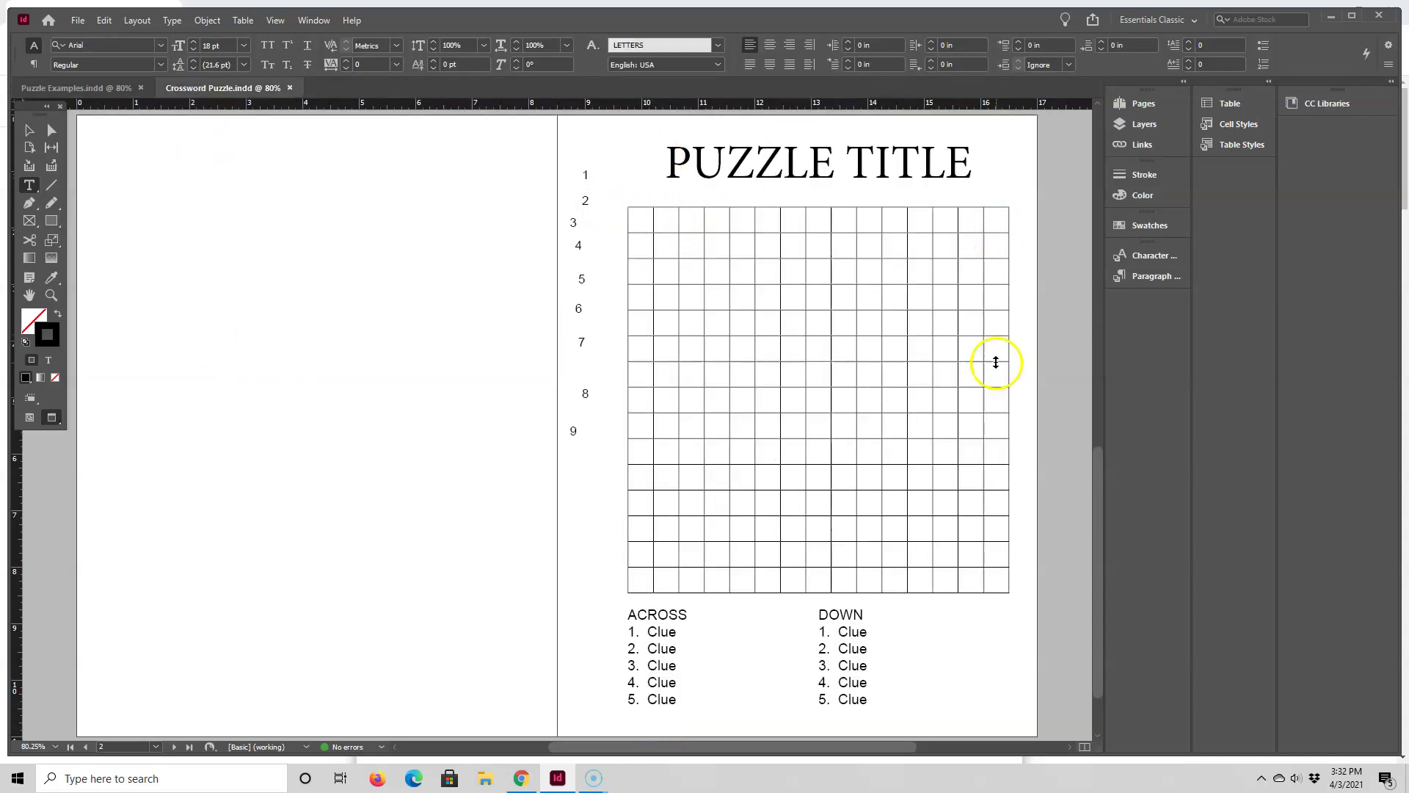
left_click(70, 89)
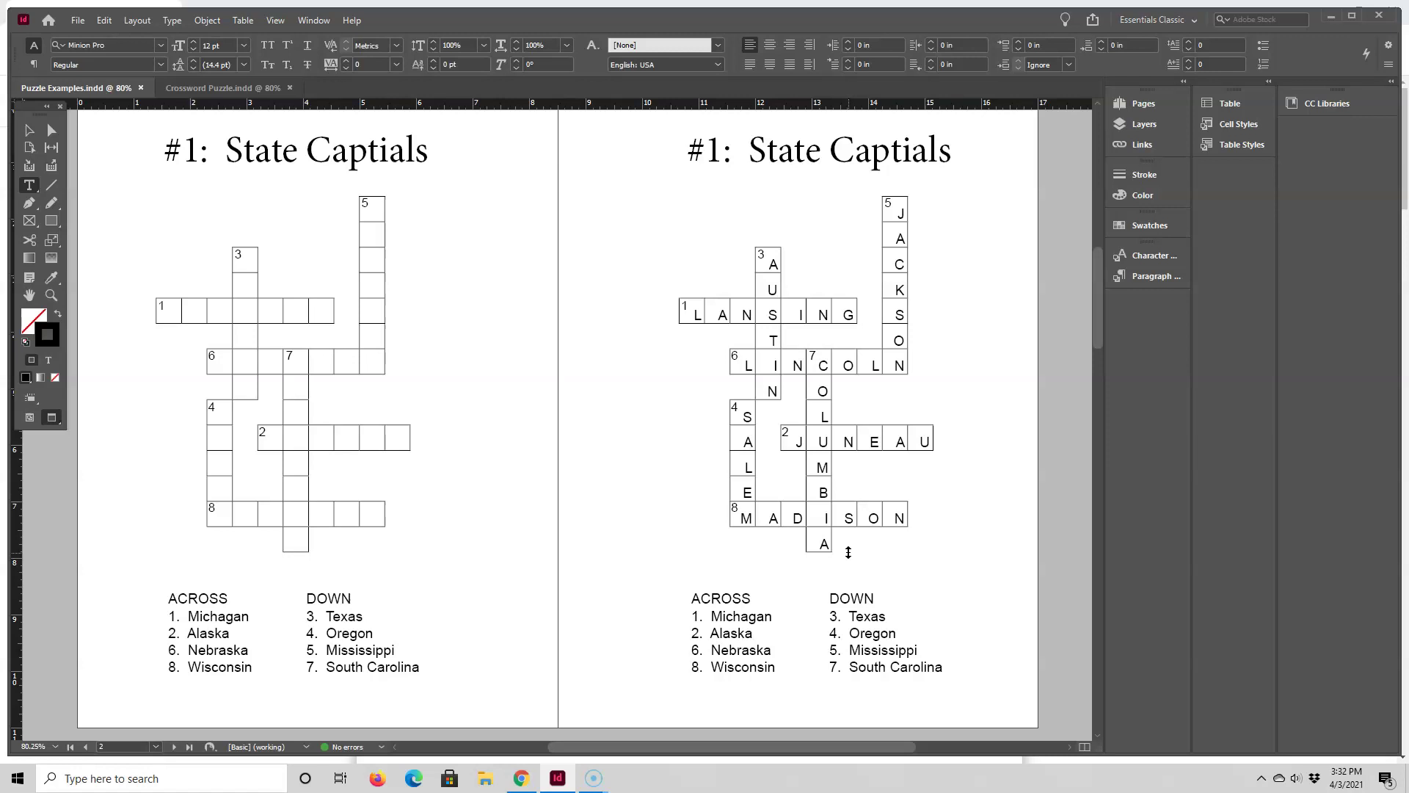
Step: In Crossword Puzzle.indd, apply Cell - Blank to the grid columns and Cell - 4 Borders to the first and last columns
left_click(213, 89)
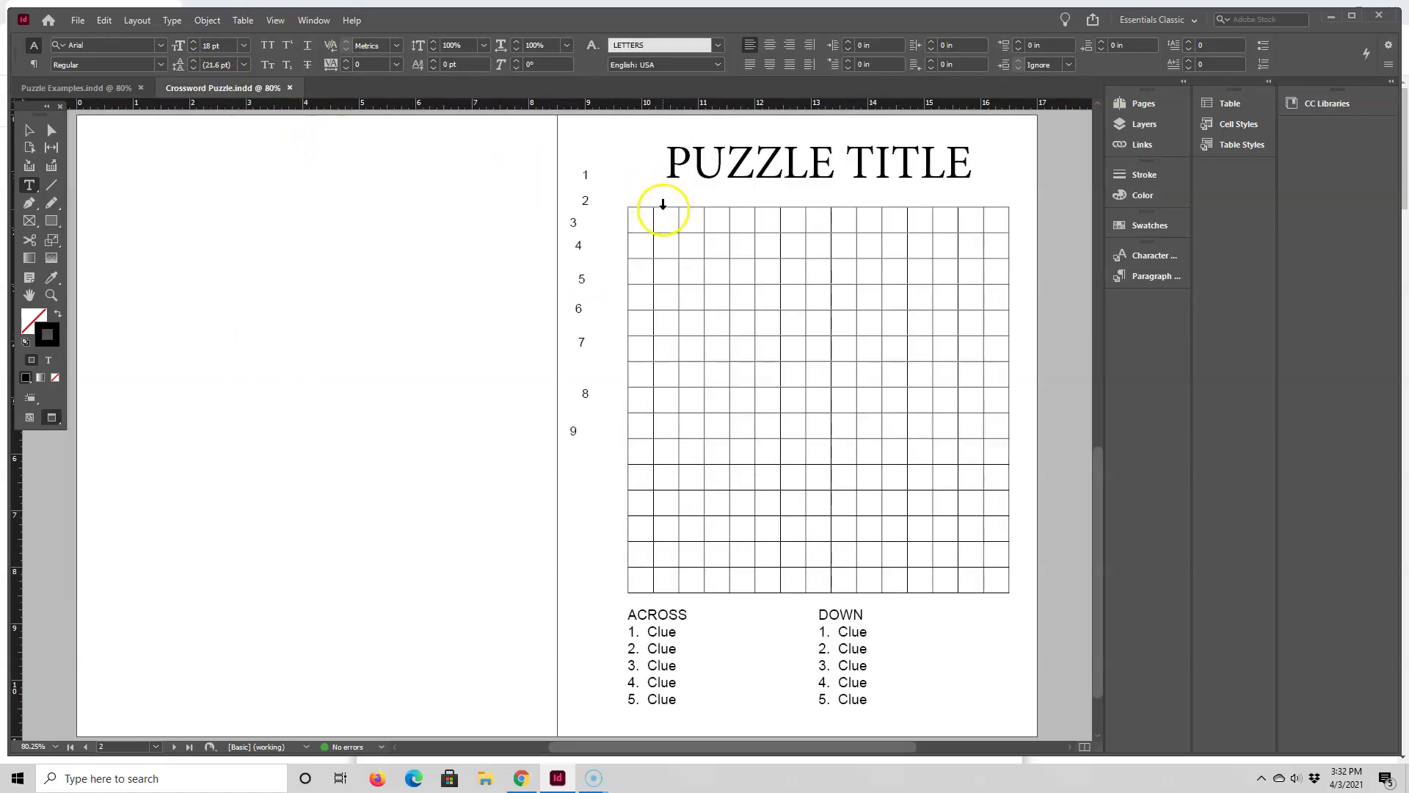
left_click_drag(647, 218, 670, 584)
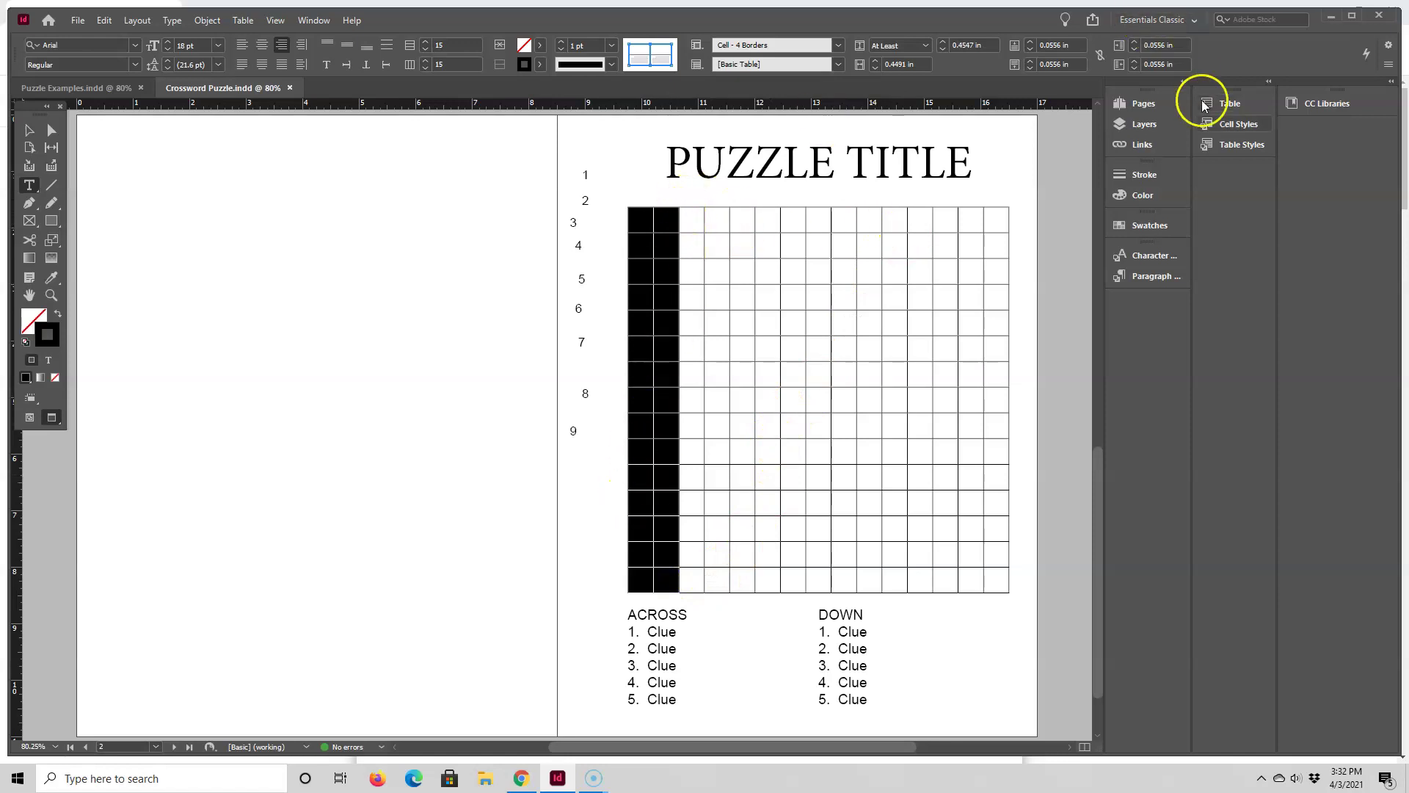
left_click(1227, 128)
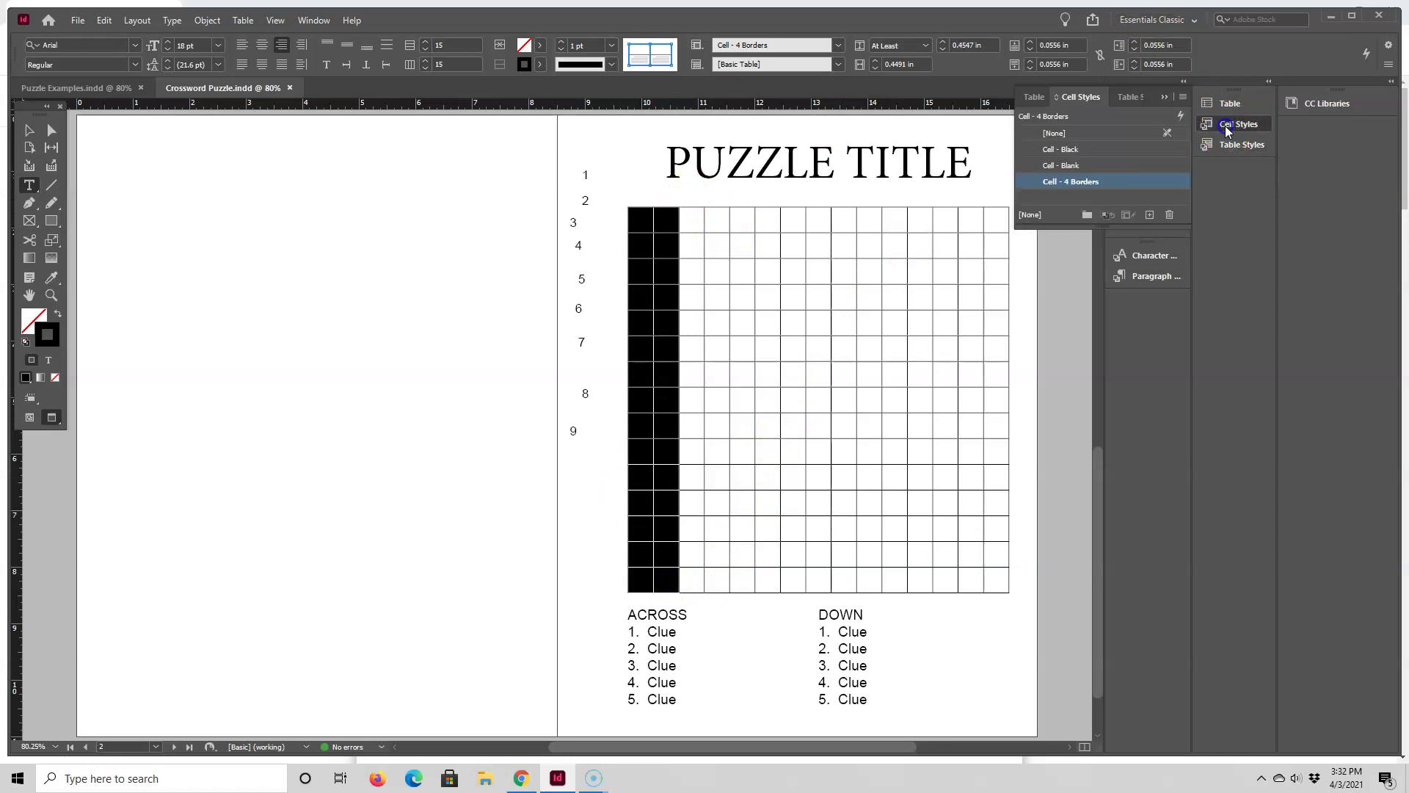
left_click(1059, 167)
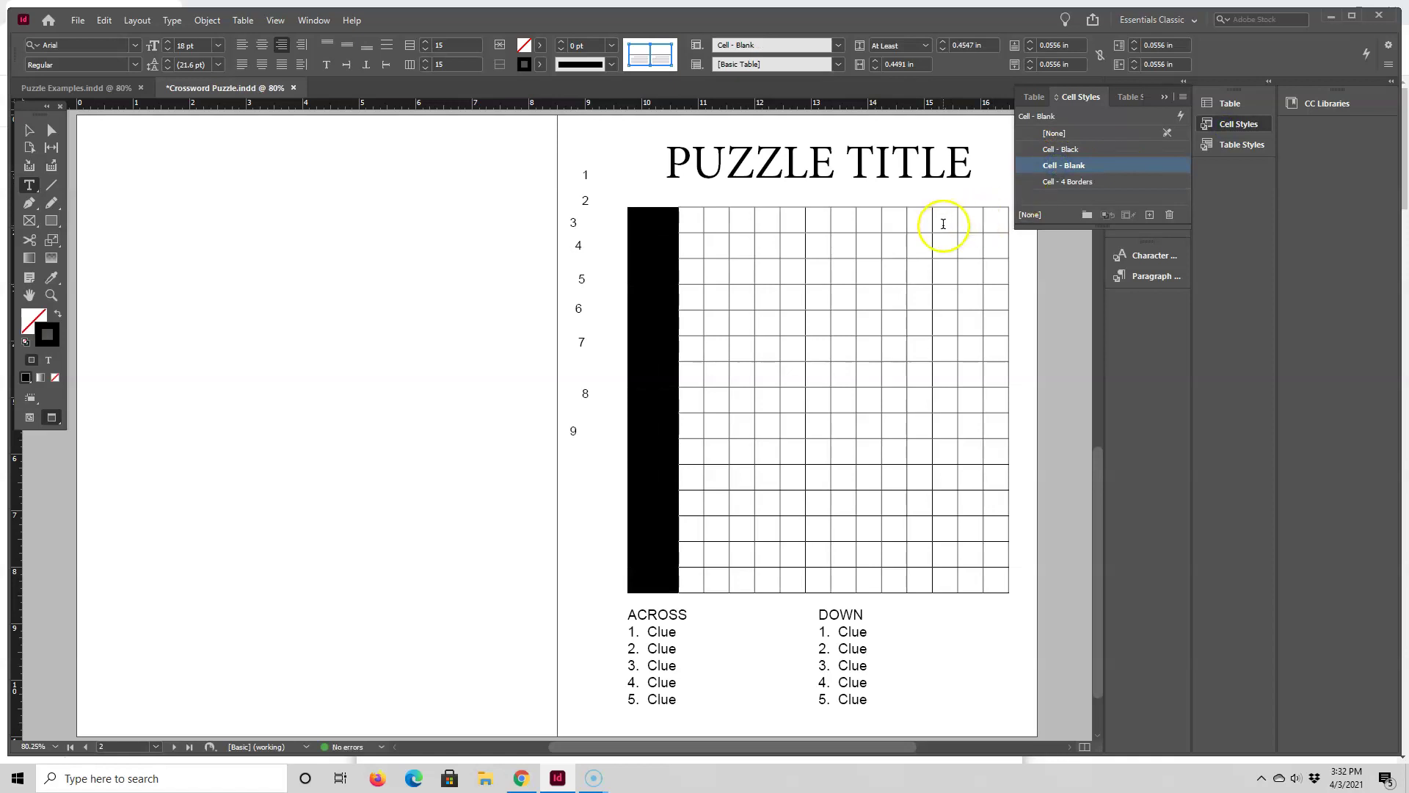
left_click_drag(944, 224, 989, 576)
left_click(1062, 165)
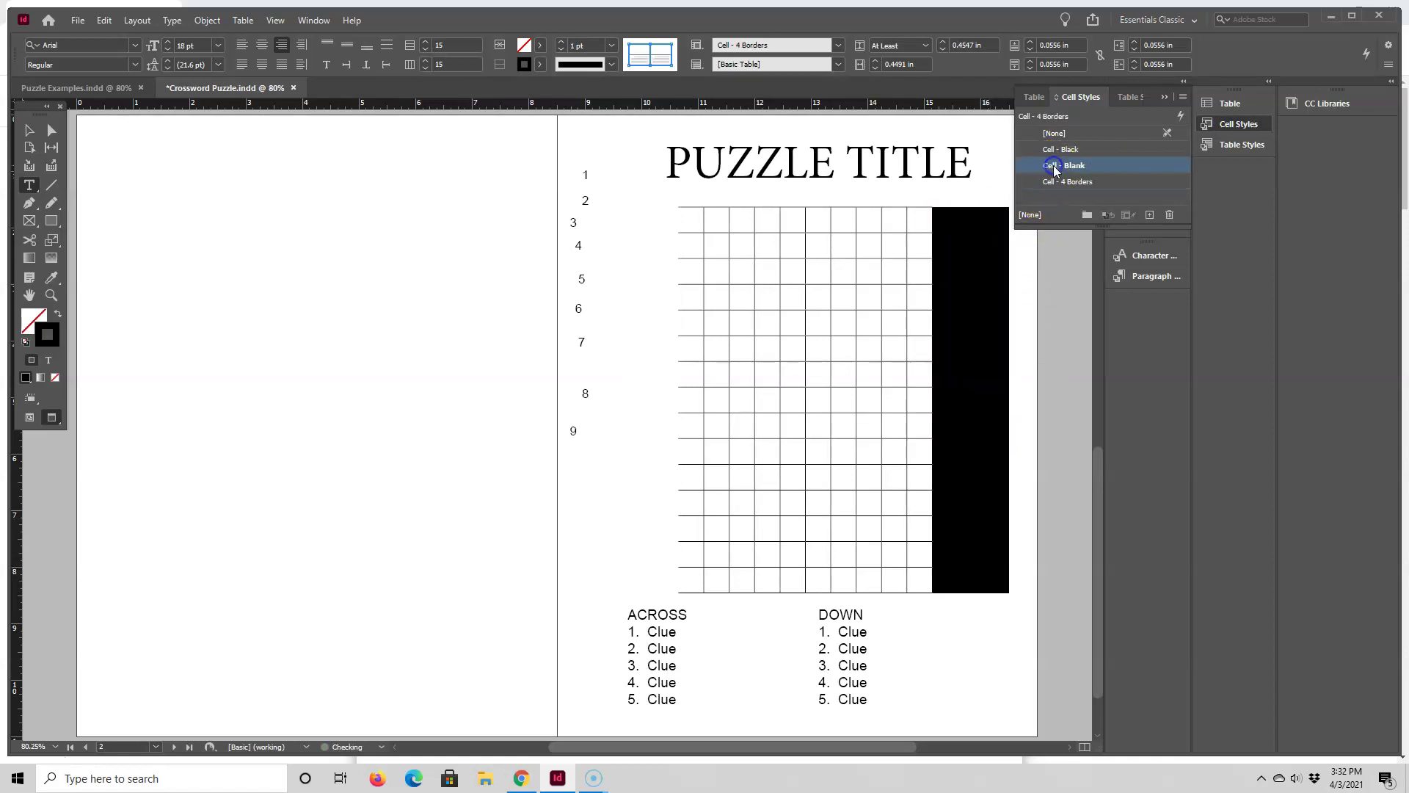
left_click_drag(690, 220, 702, 587)
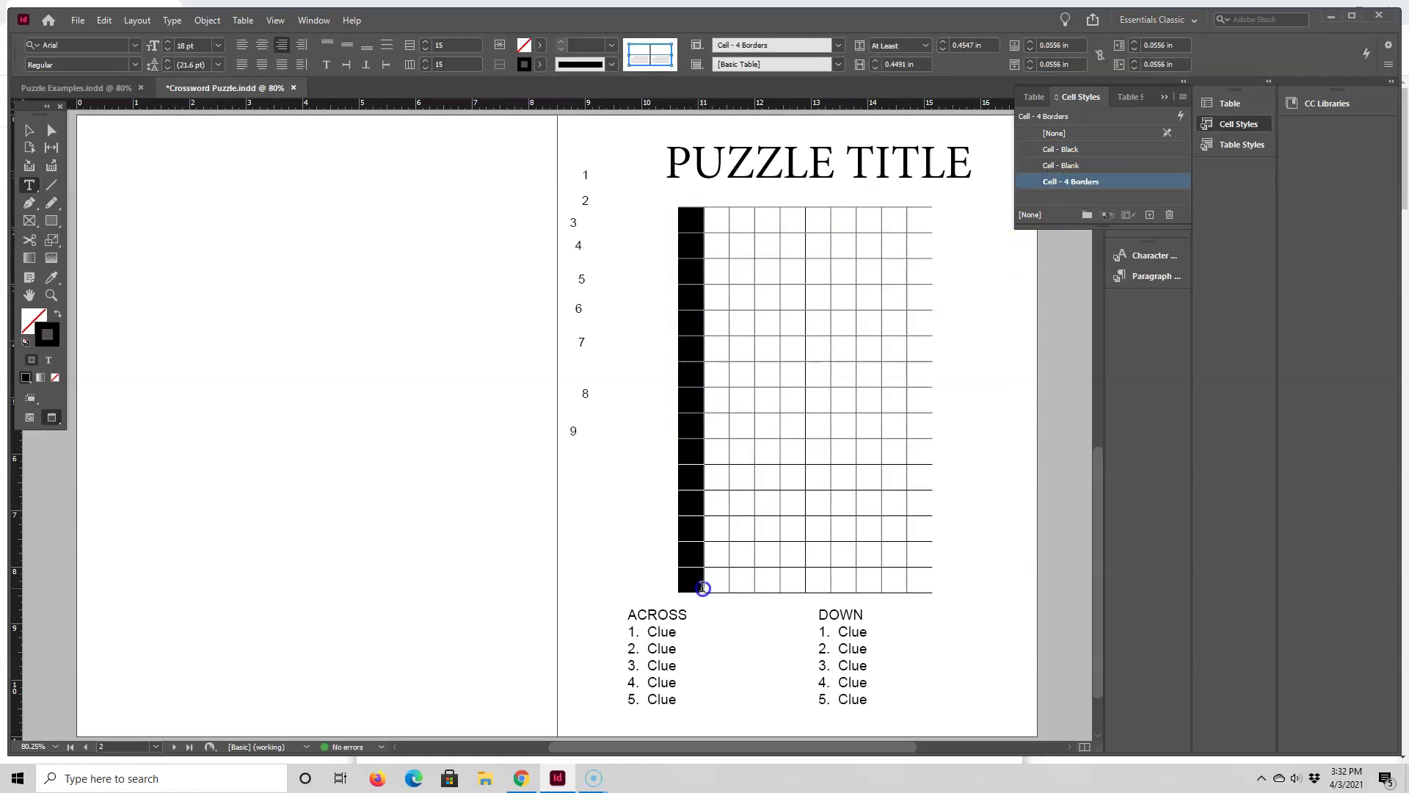
left_click(1073, 183)
left_click_drag(919, 220, 920, 565)
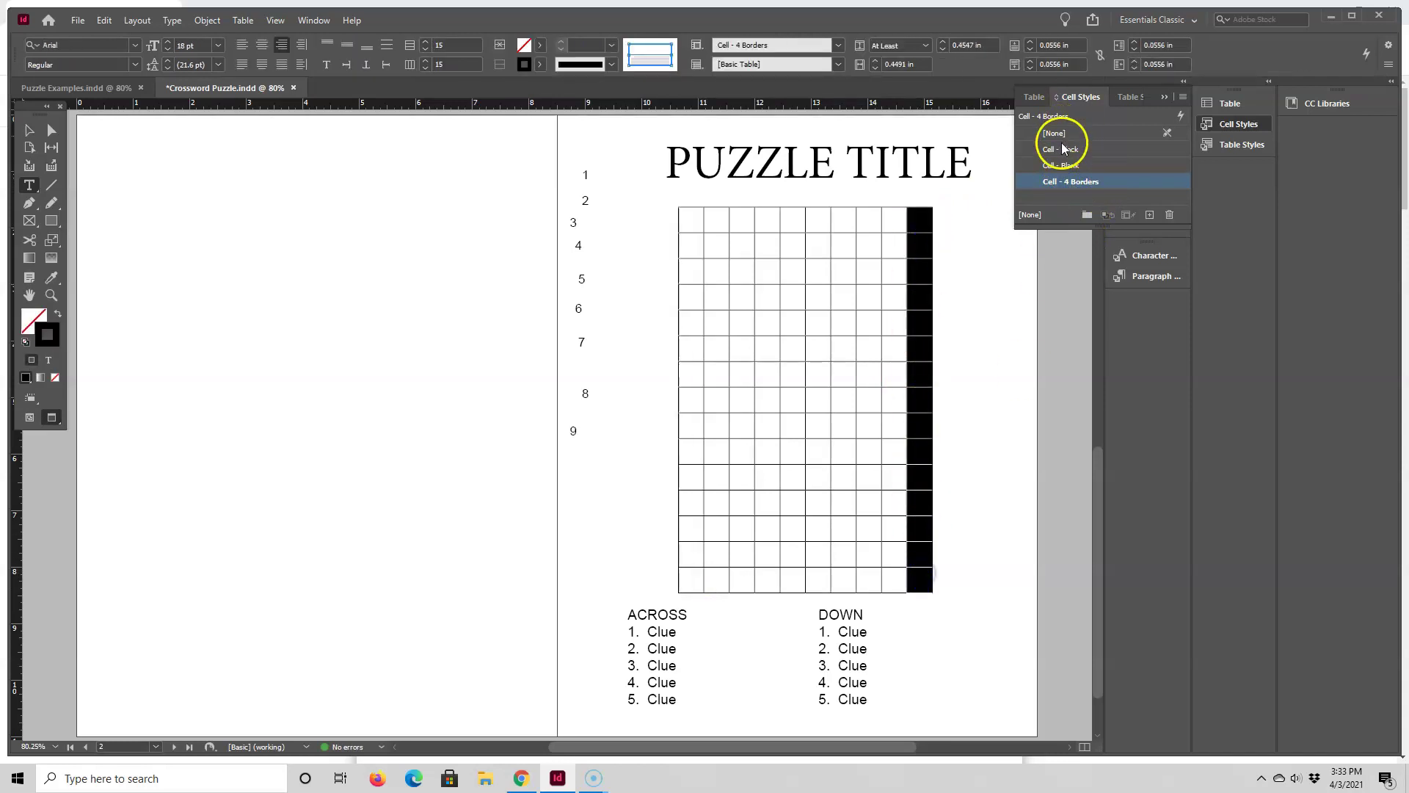
left_click(1052, 186)
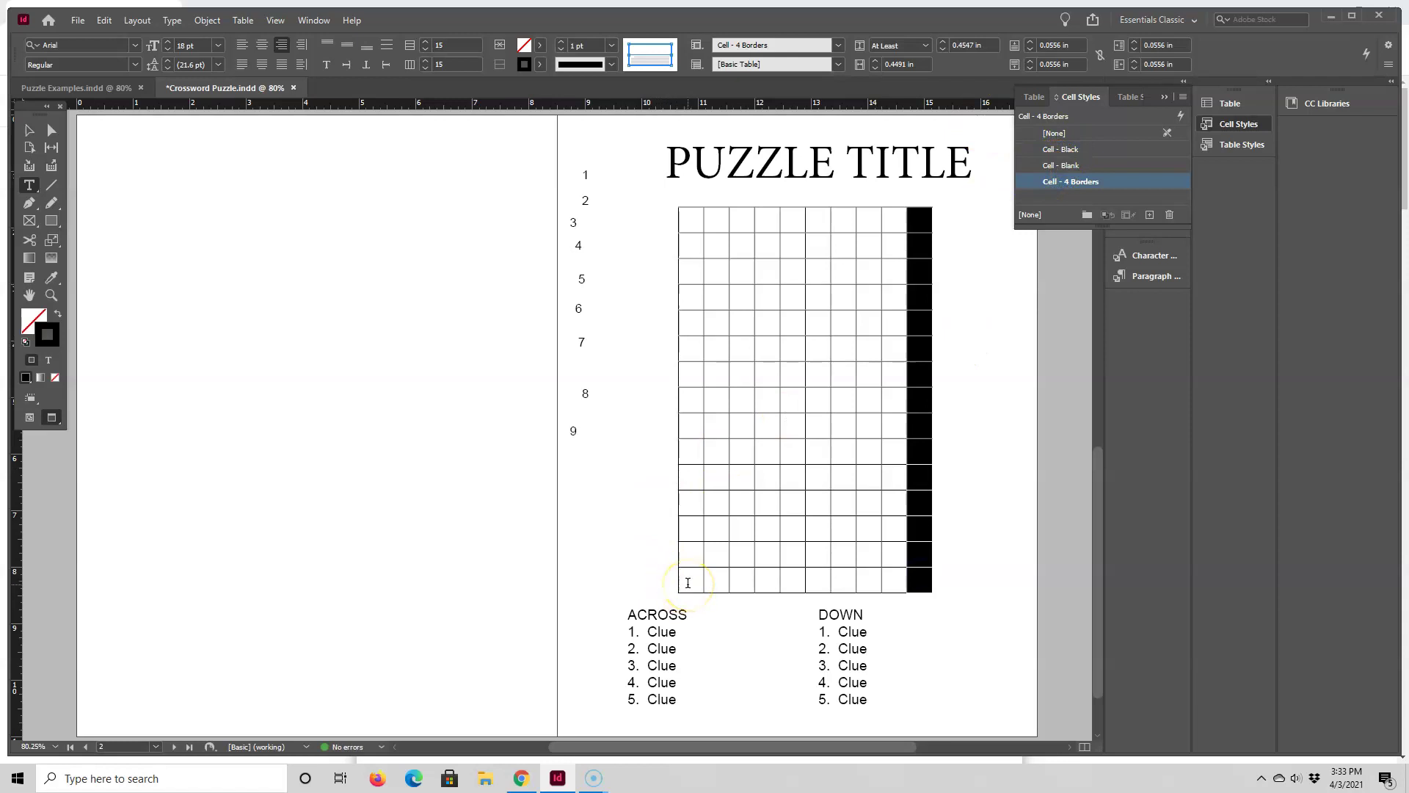
Step: Give the bottom row Cell - 4 Borders and set the extra last cell to Cell - Blank
left_click_drag(688, 583, 922, 597)
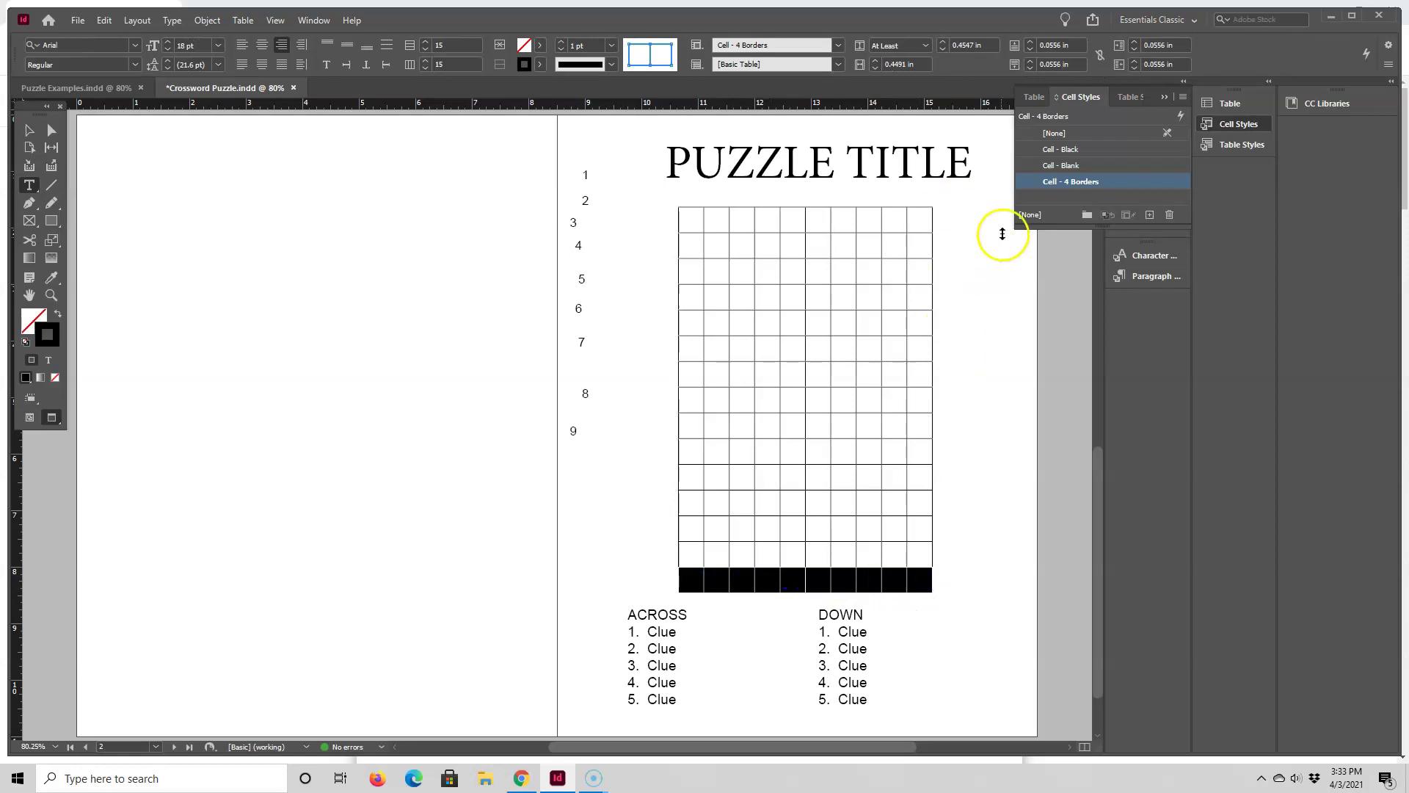
left_click(1062, 177)
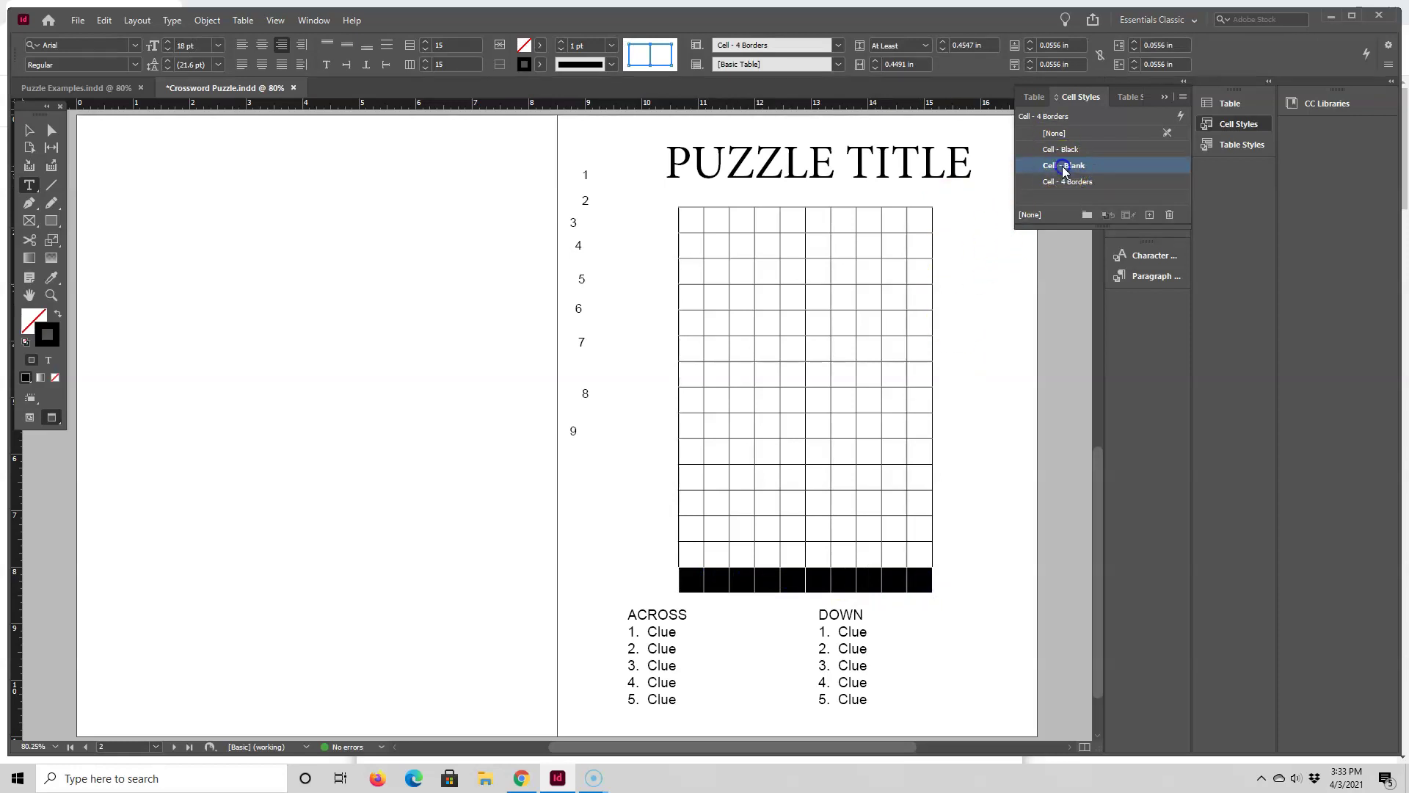
left_click(696, 559)
left_click_drag(696, 559, 934, 555)
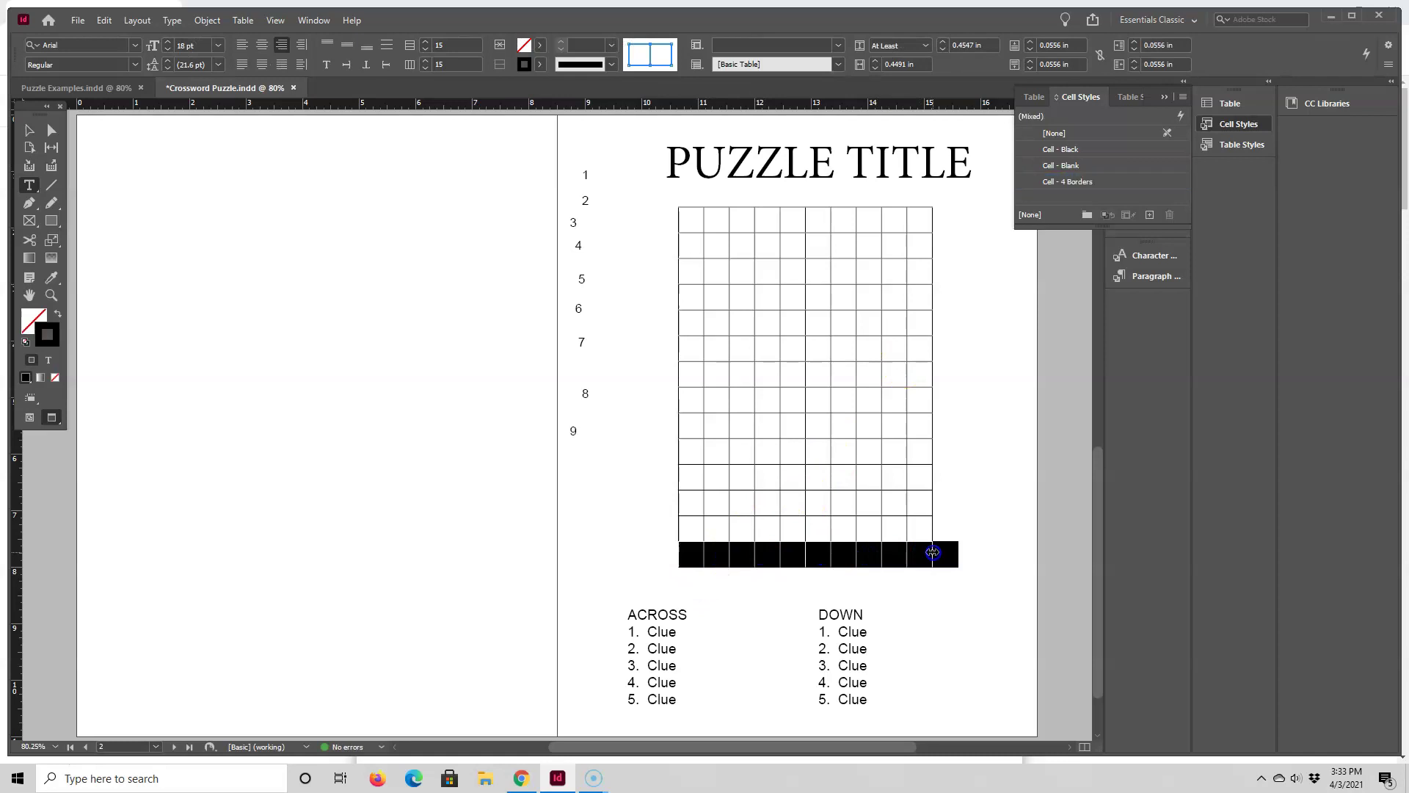
left_click(1057, 183)
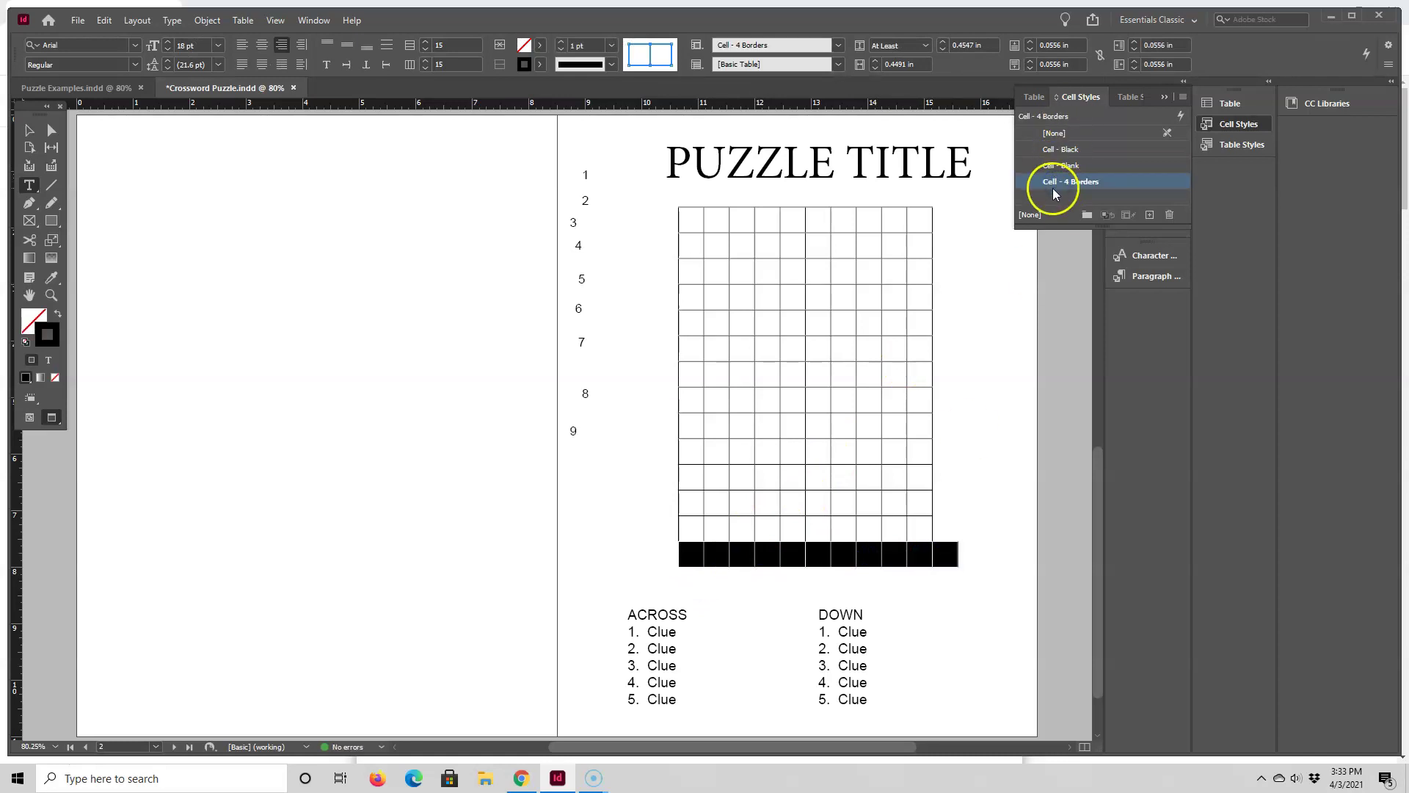
left_click(985, 396)
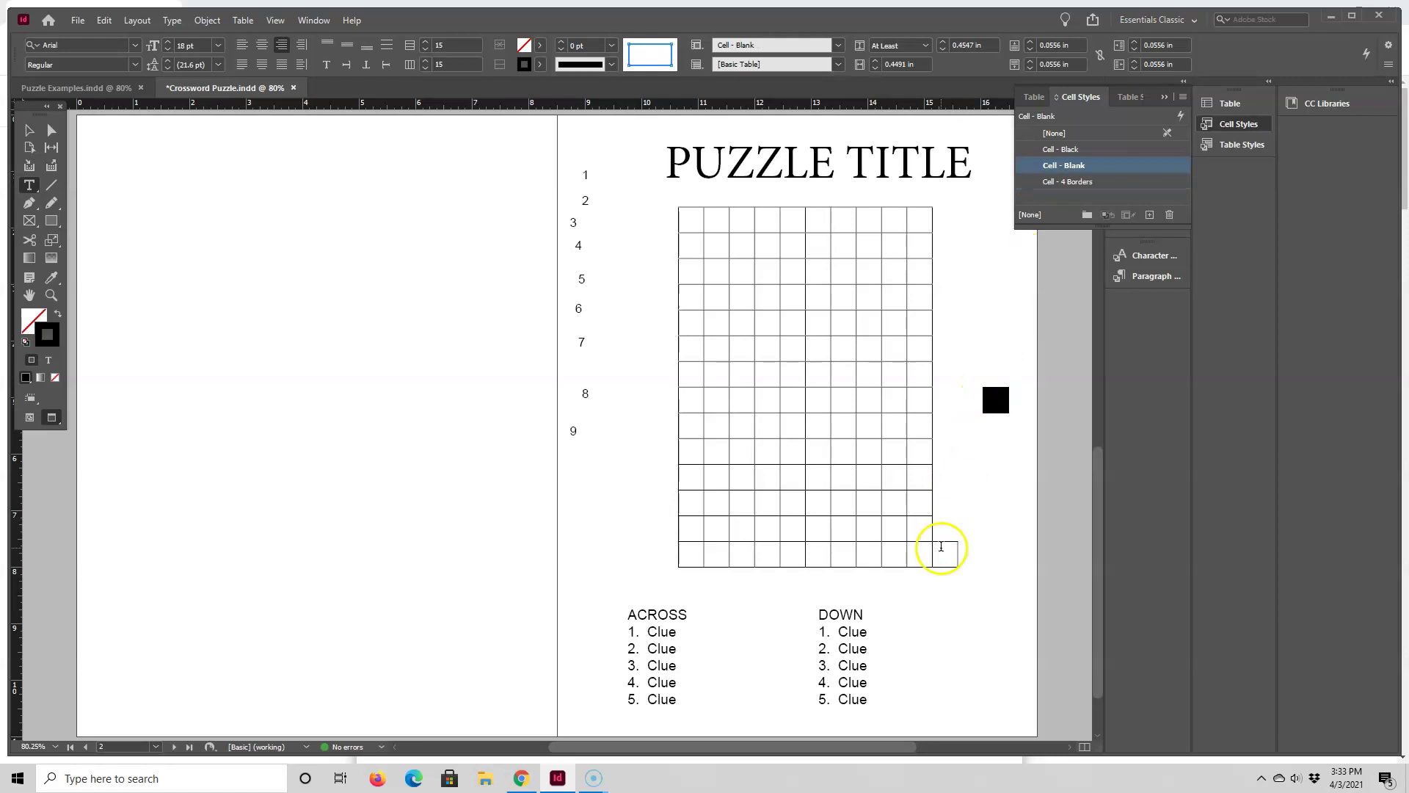
left_click(941, 547)
left_click(1085, 168)
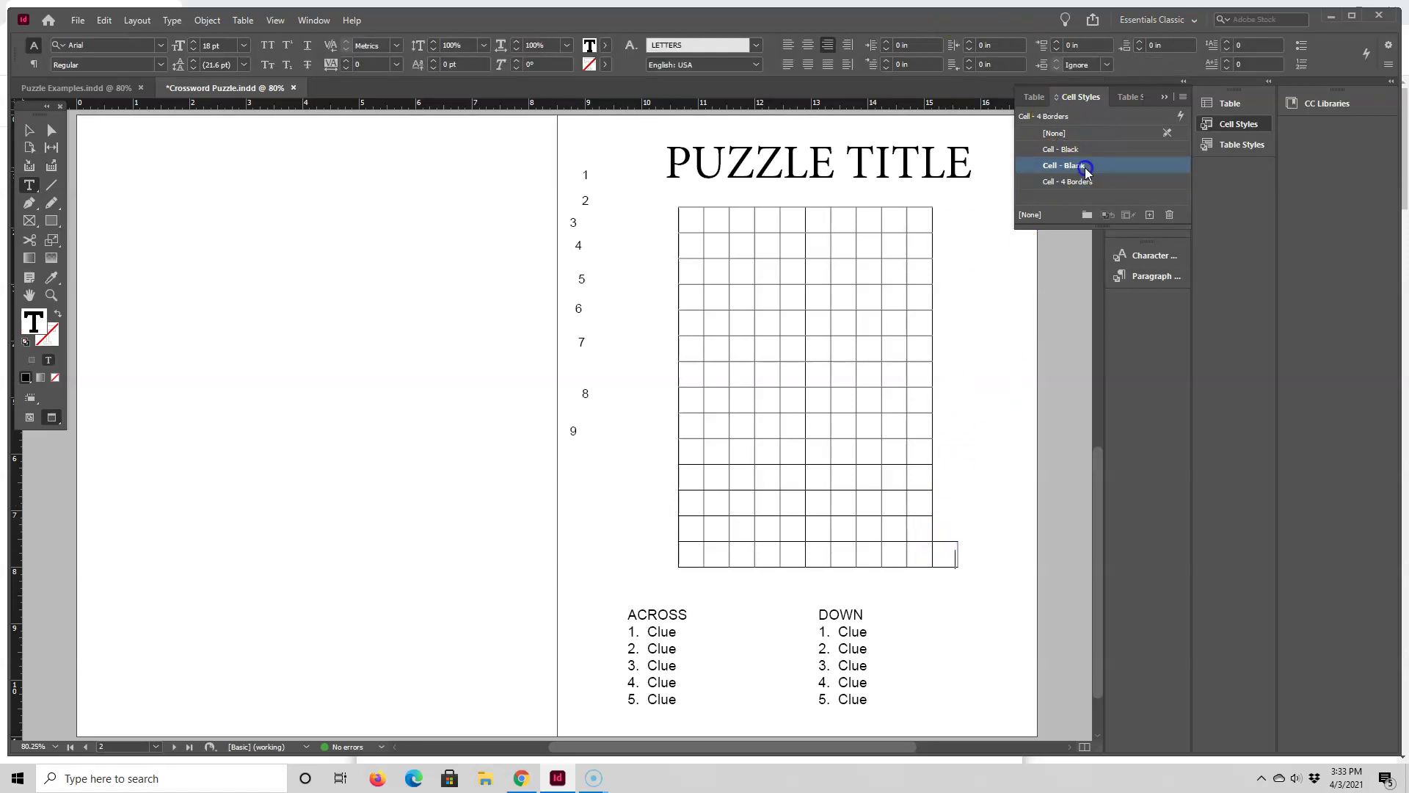
left_click(923, 561)
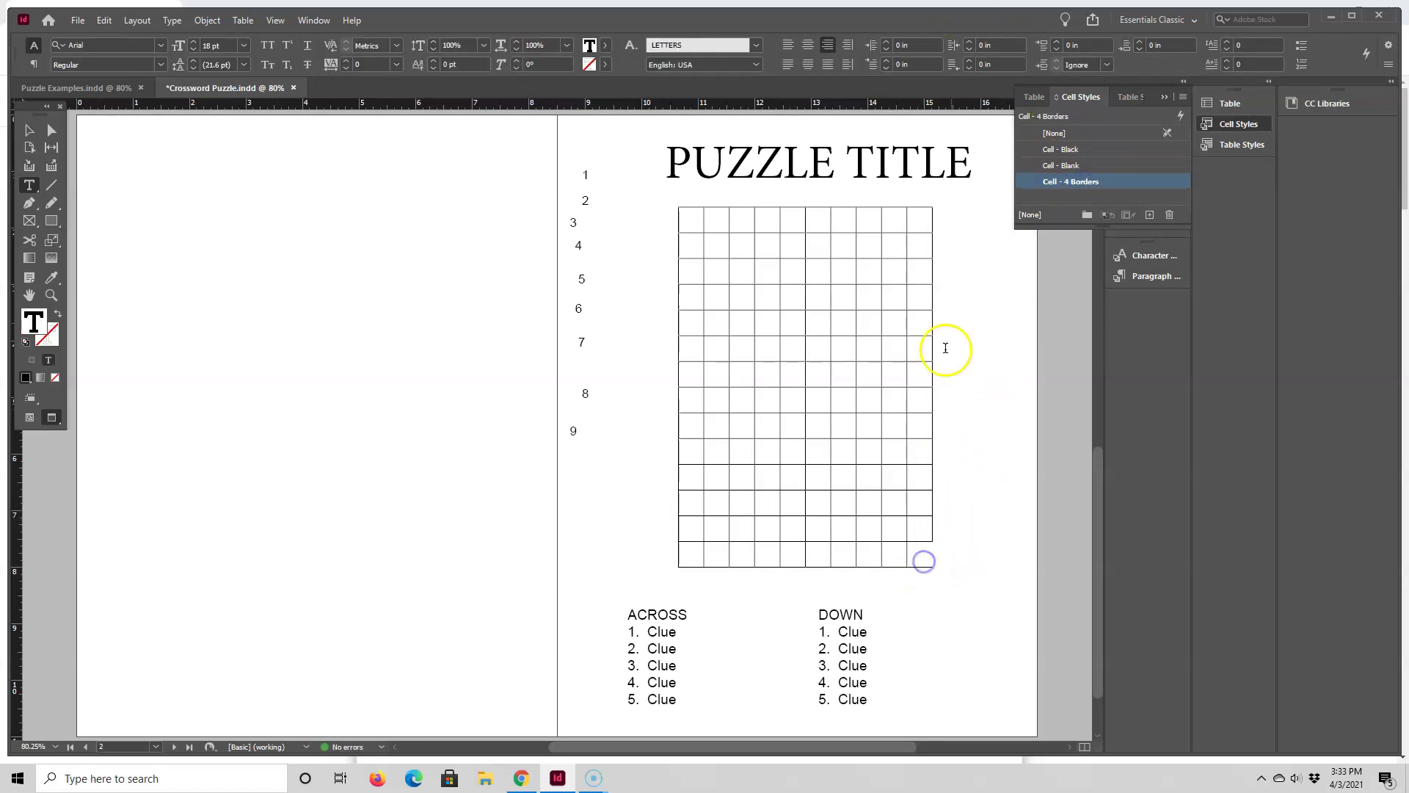
left_click(1052, 185)
left_click_drag(901, 553, 916, 526)
left_click(1032, 181)
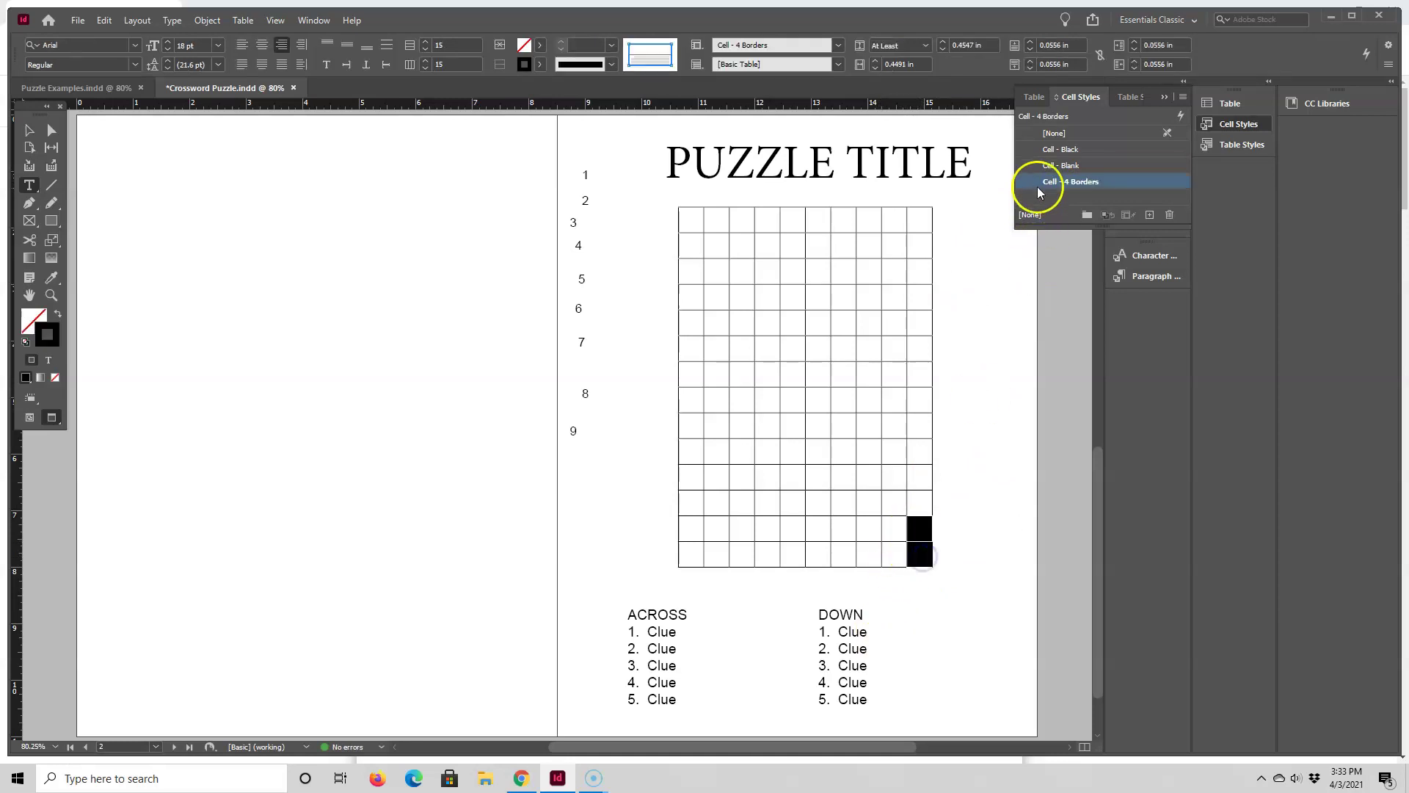
left_click(910, 205)
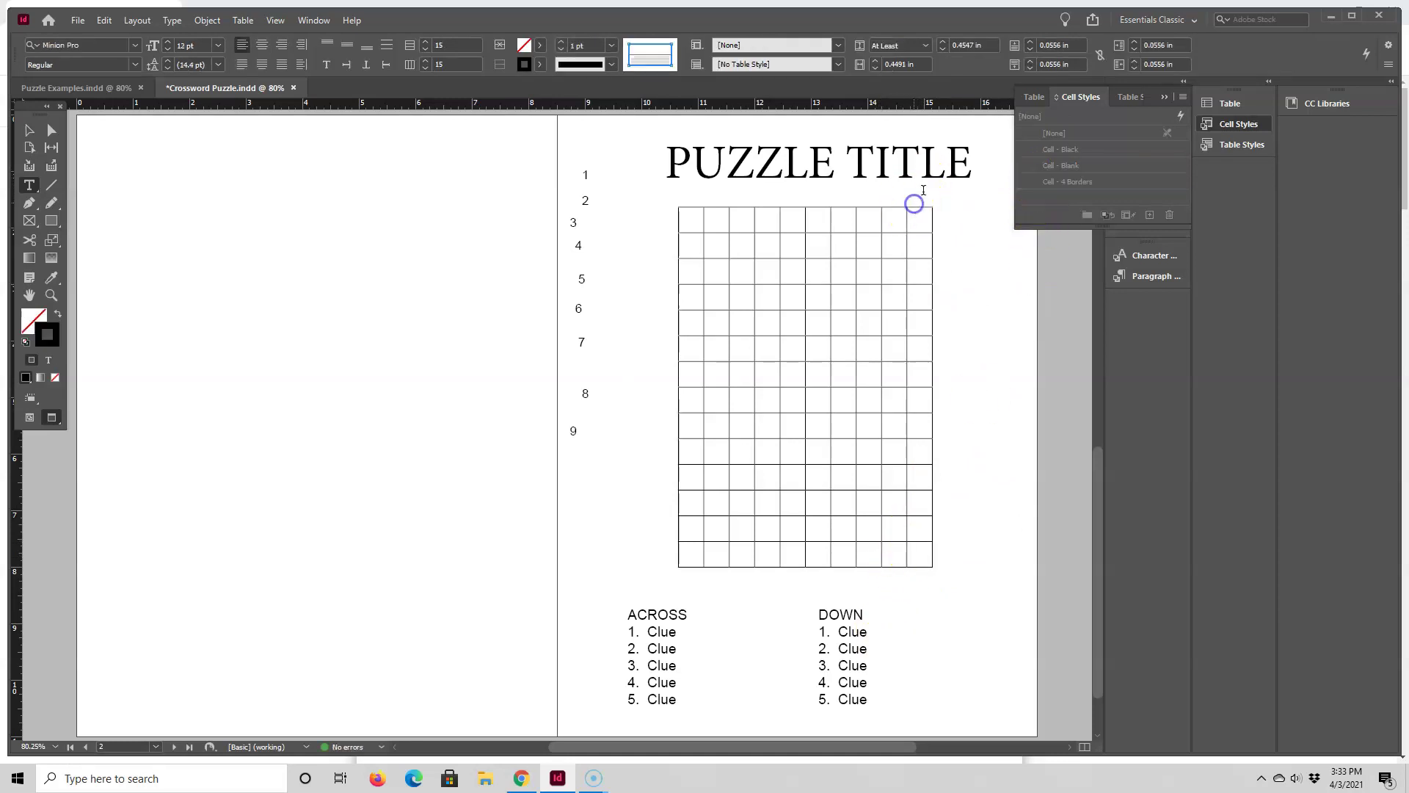
left_click(66, 87)
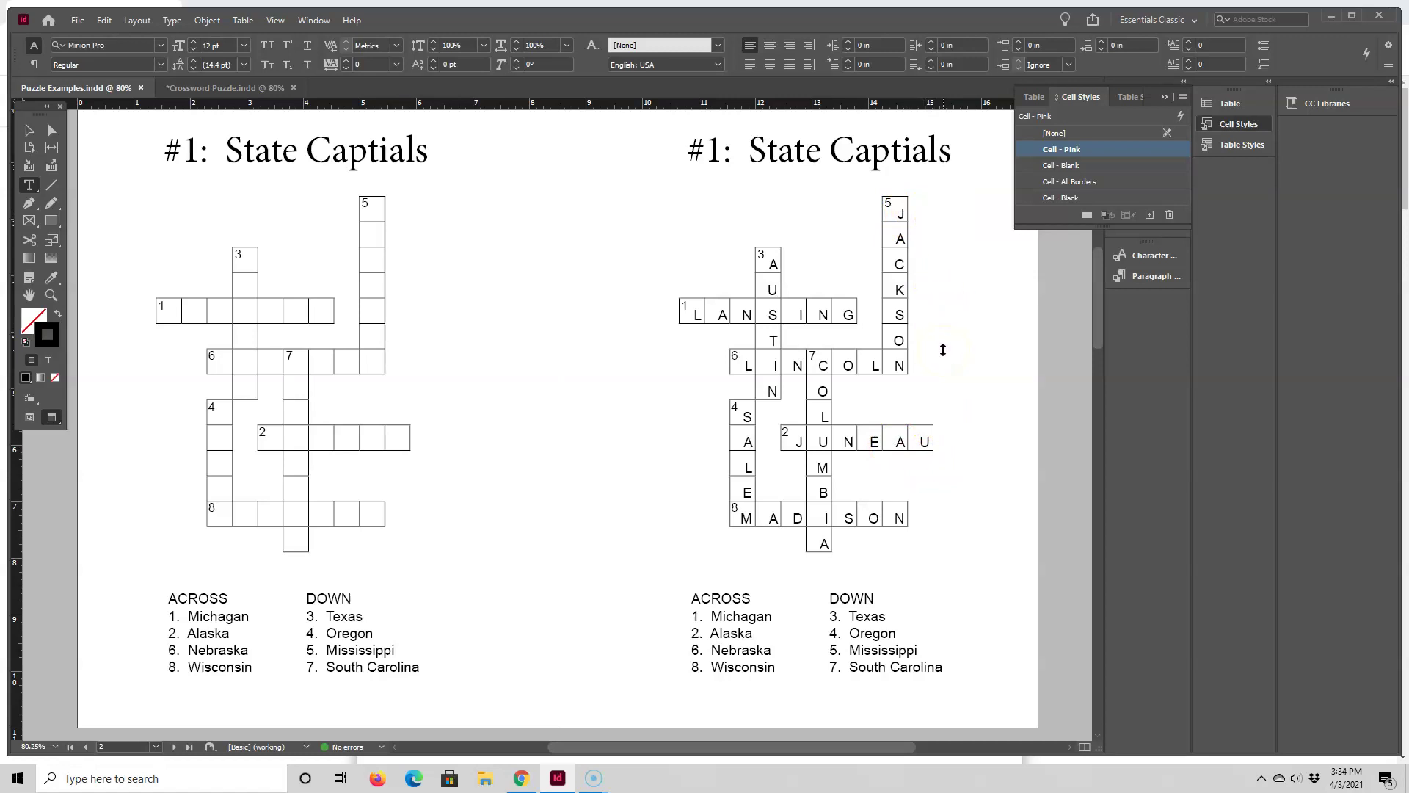
left_click(218, 88)
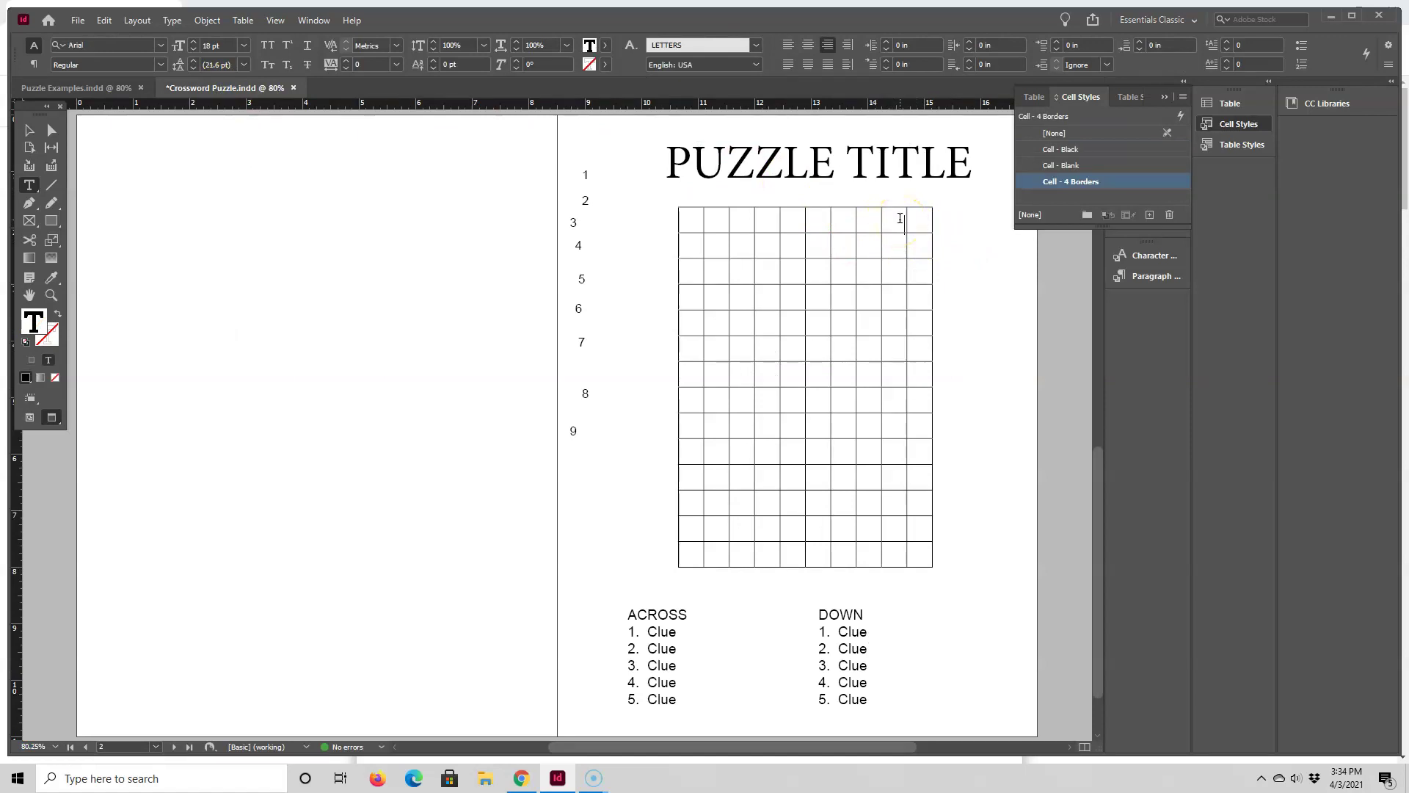
Step: Type JACKSON down the grid, one letter per cell
type("J")
key("Down")
type("A")
key("Down")
type("C")
key("Down")
type("K")
key("Down")
type("S")
key("Down")
type("O")
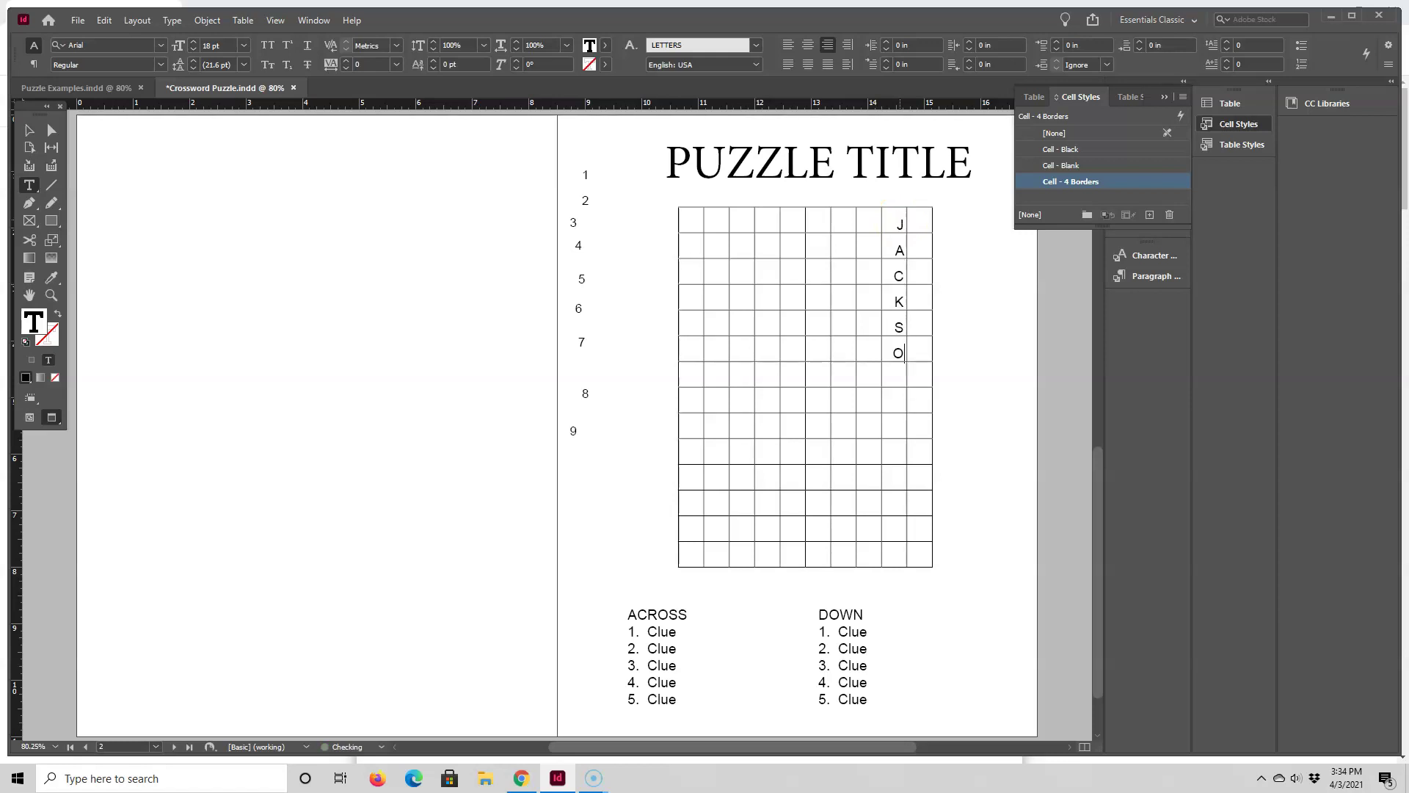
key("Down")
type("N")
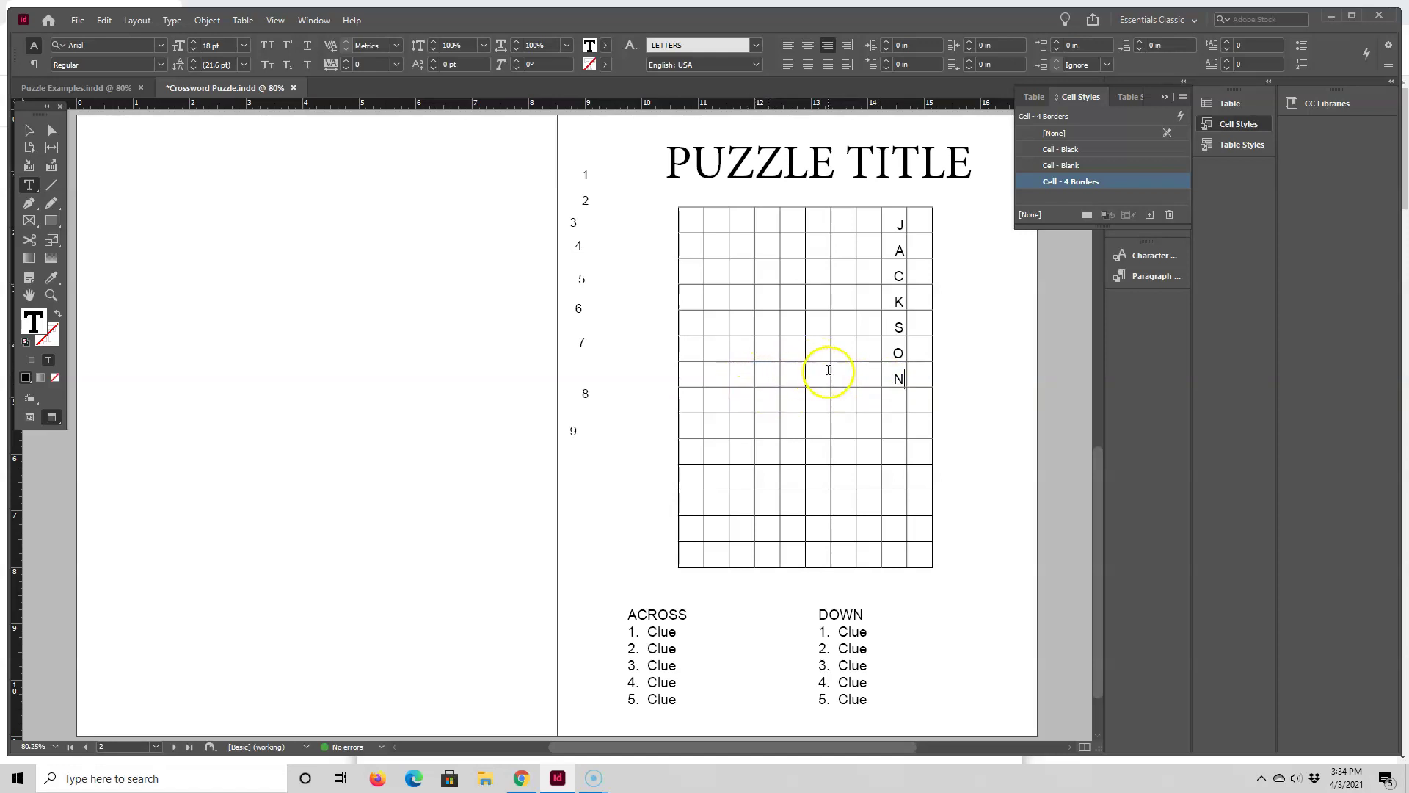
Step: Enter the letters of LINCOLN across and COLUMBIA down from its C
left_click(739, 372)
type("L")
key("Tab")
type("C")
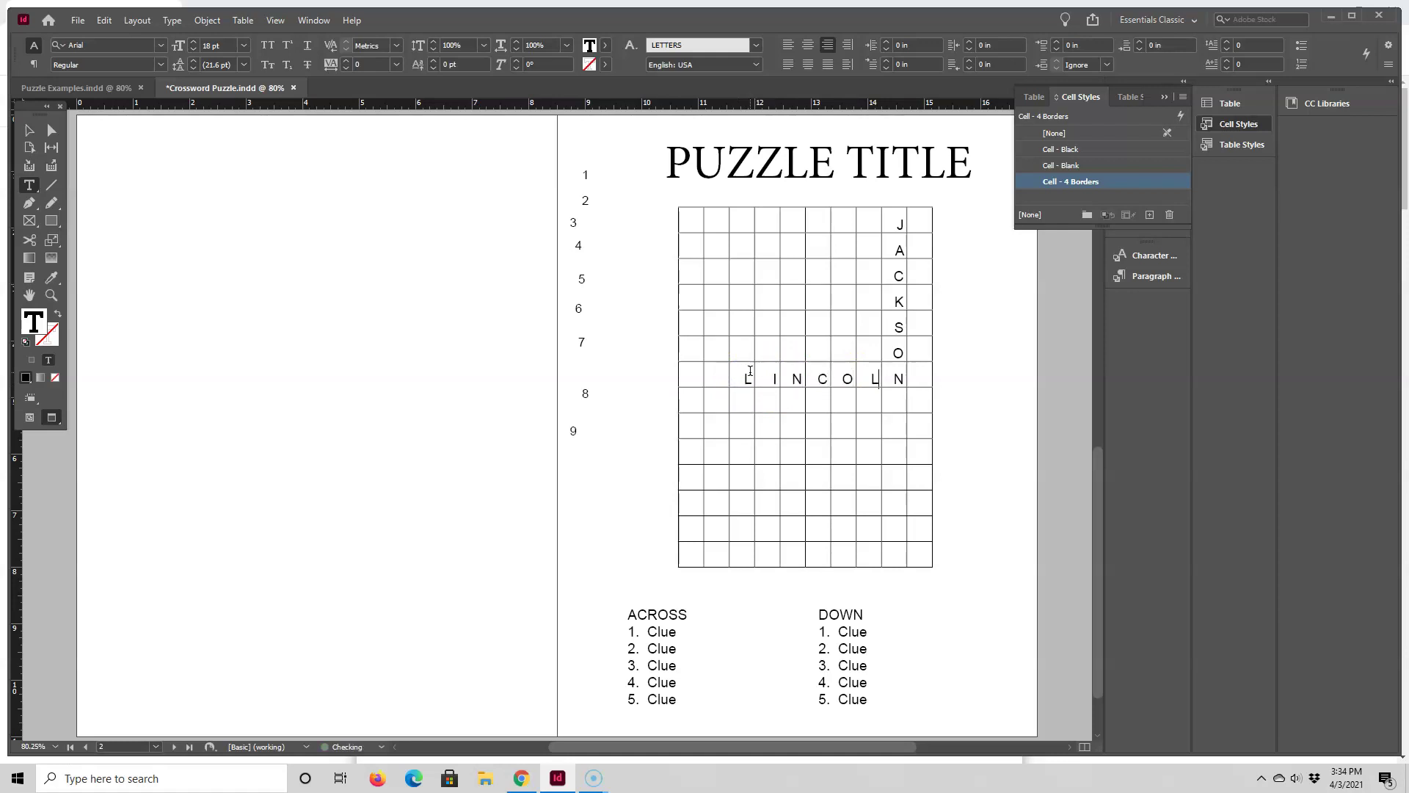
left_click(819, 402)
type("O")
left_click(820, 429)
type("L")
key("Down")
type("B")
key("Down")
type("I")
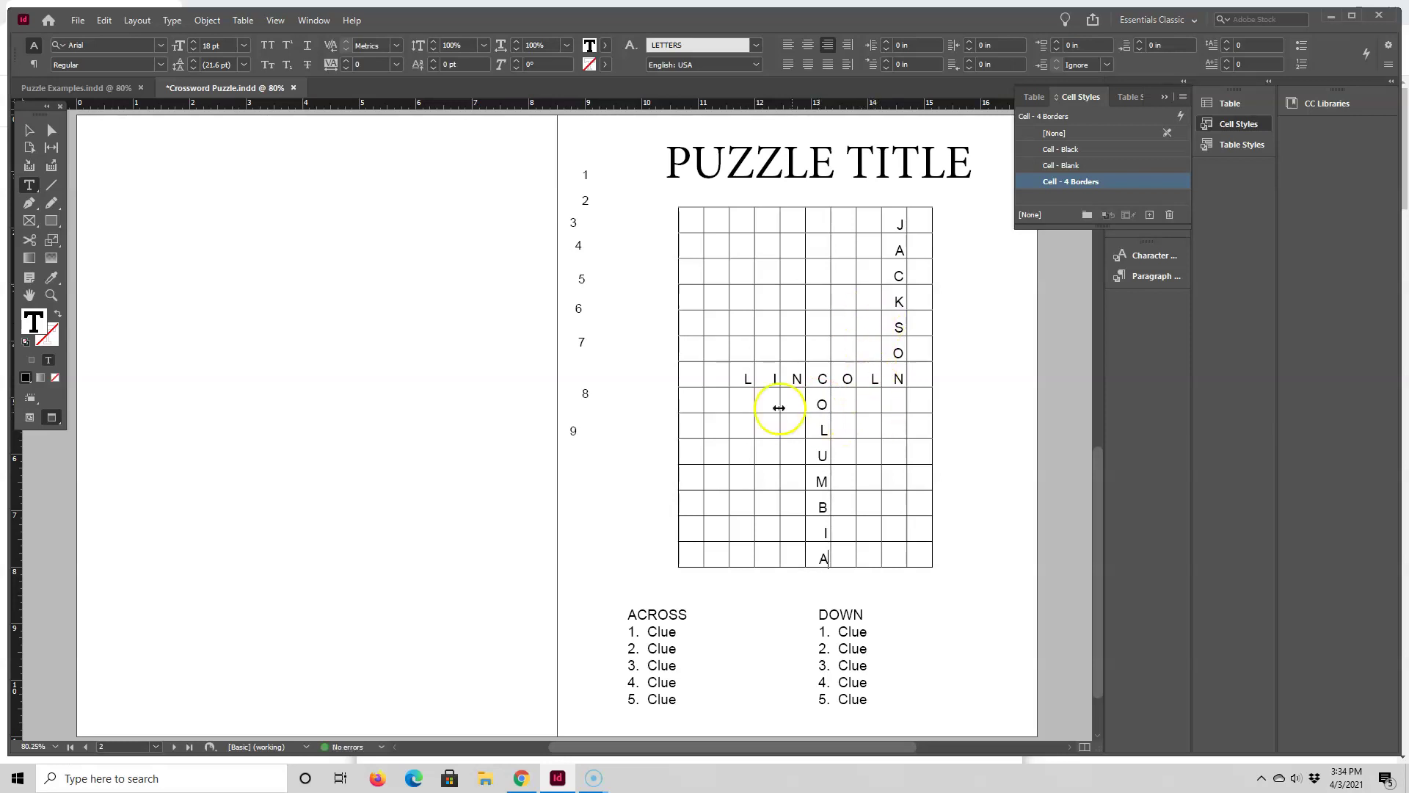
Step: Type MADISON across the grid, one letter per cell
left_click(739, 527)
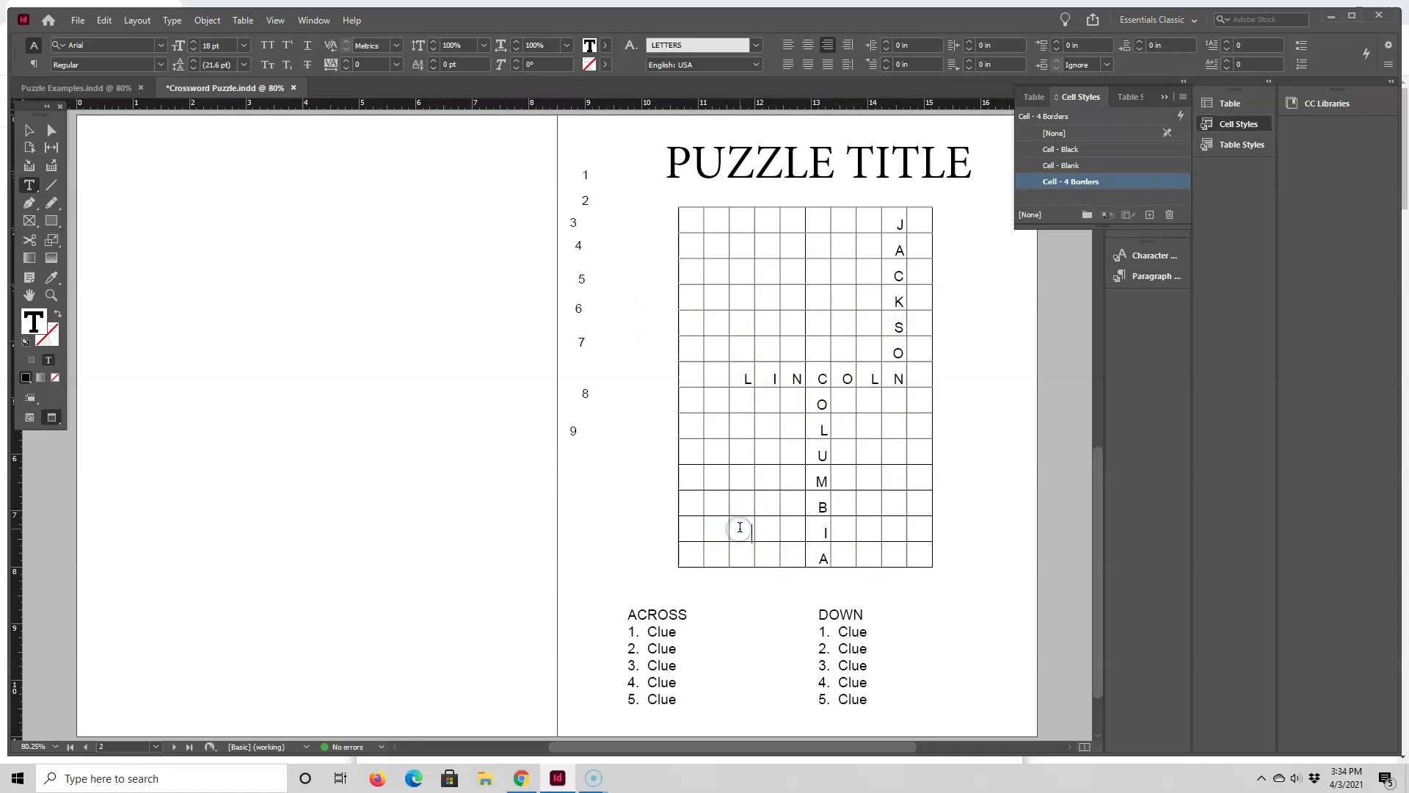
type("M")
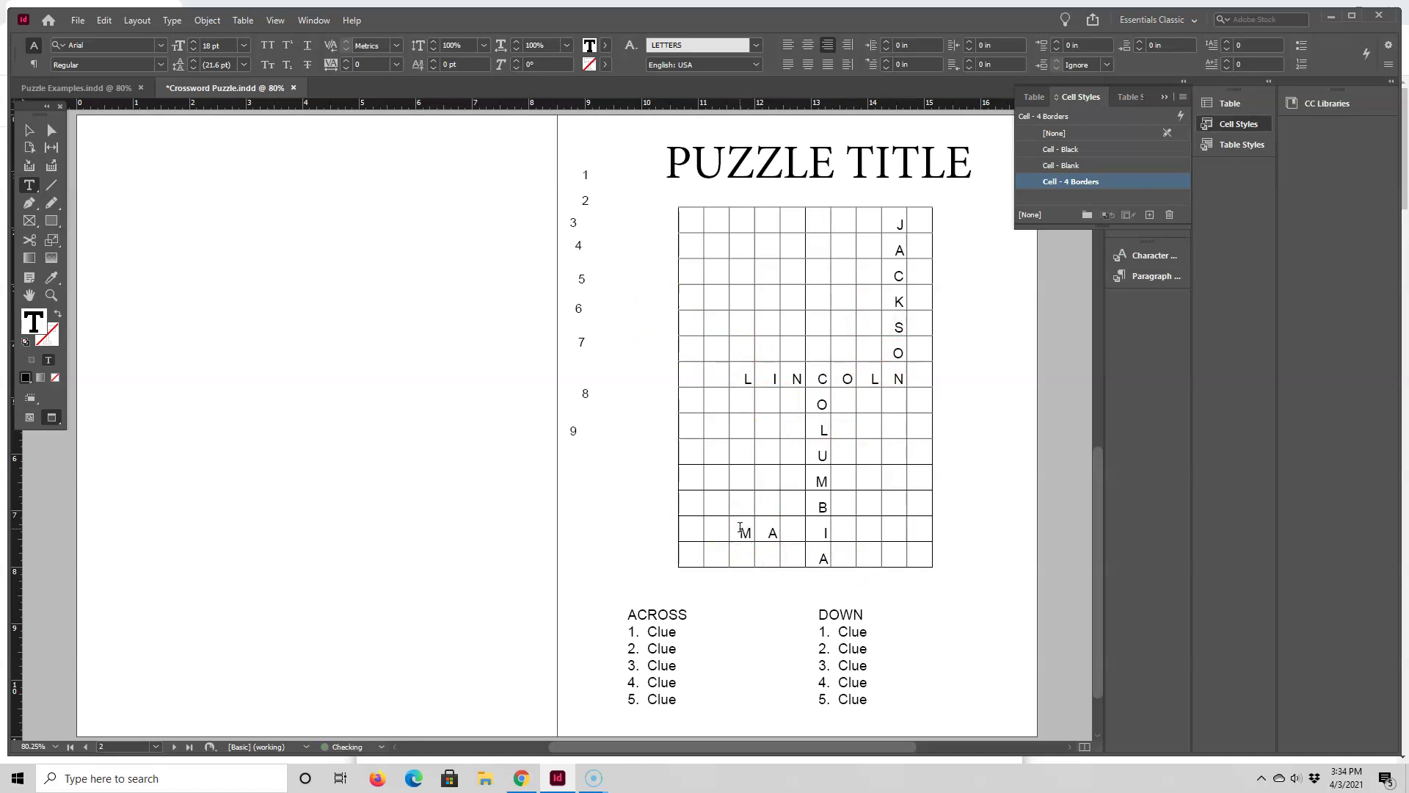
key("Tab")
type("D")
left_click(850, 526)
type("S")
key("Tab")
type("O")
key("Tab")
type("N")
Step: Type SALEM down the grid, one letter per cell
left_click(743, 431)
type("S")
key("Down")
type("A")
key("Down")
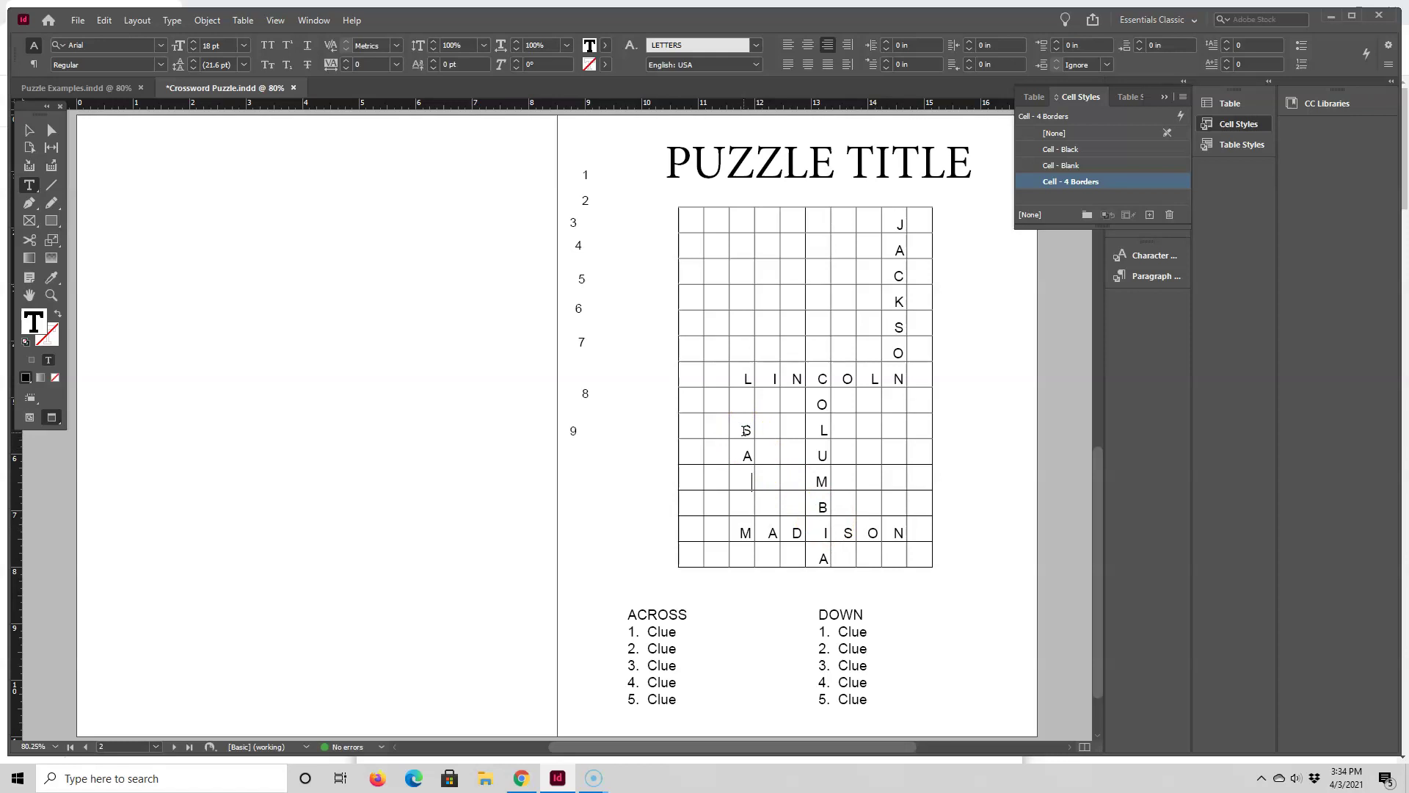
type("L")
type("E")
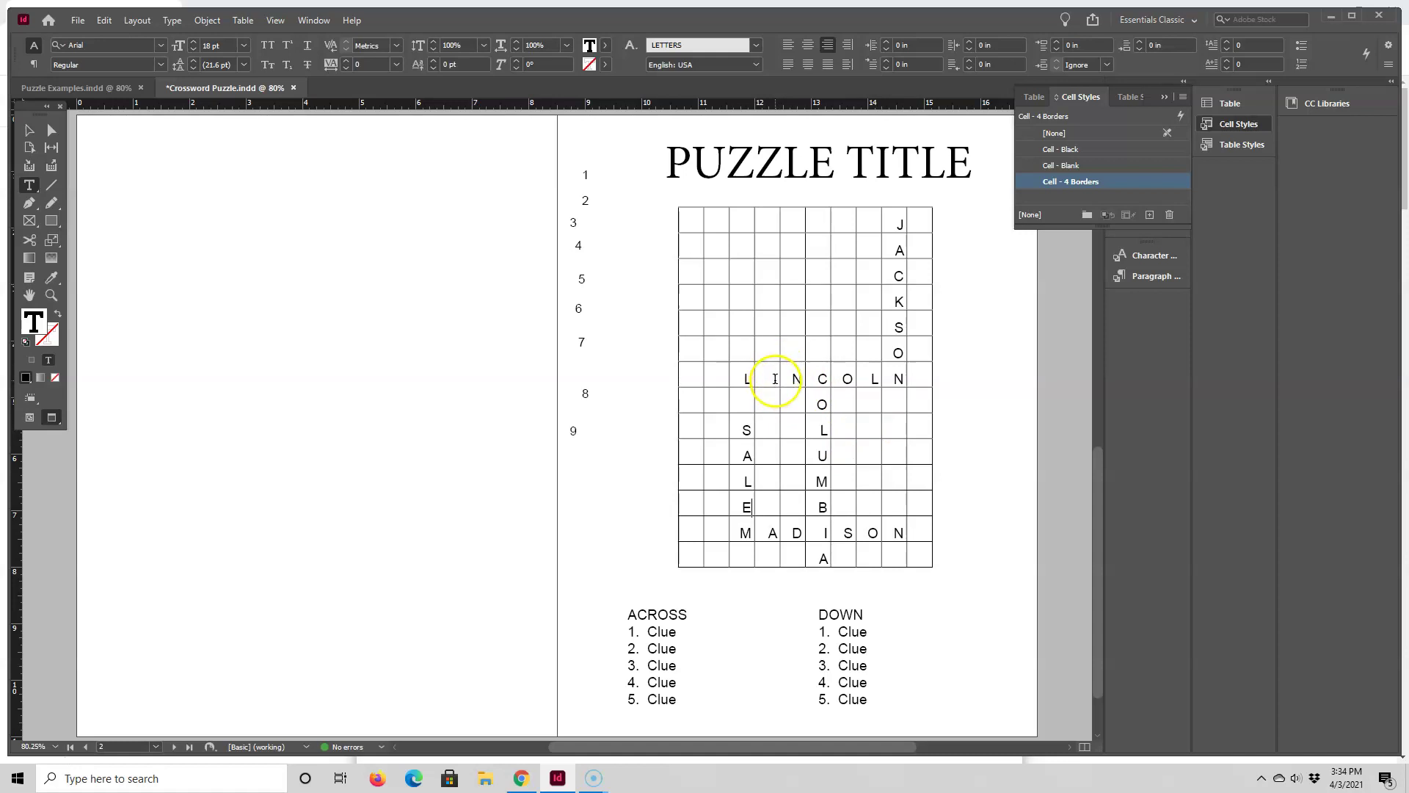
Step: Type AUSTIN down through LINCOLN, undoing a mistyped letter
left_click(773, 272)
type("A")
key("Down")
type("U")
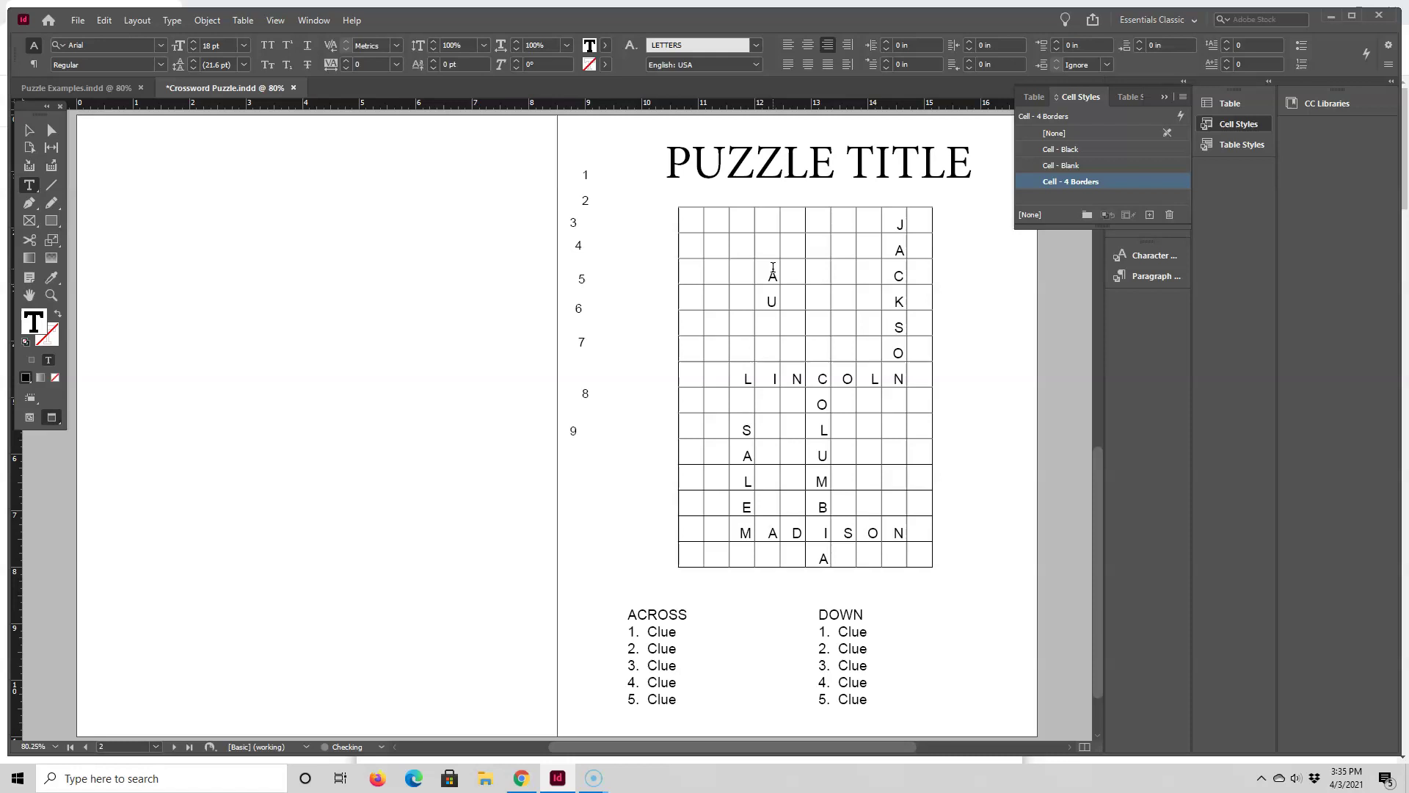
key("Down")
type("S")
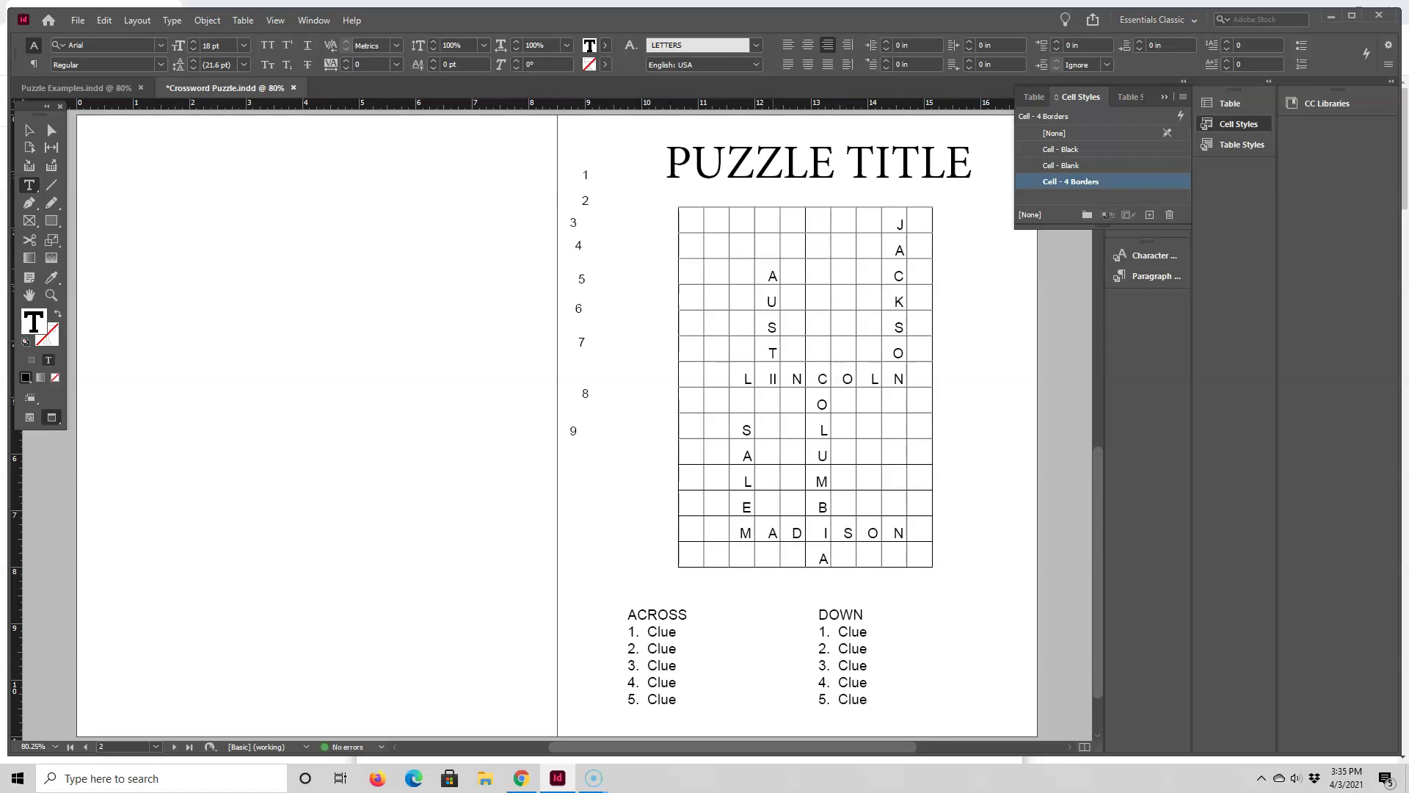
type("N")
key("shift+Left")
type("N")
left_click(767, 402)
type("N")
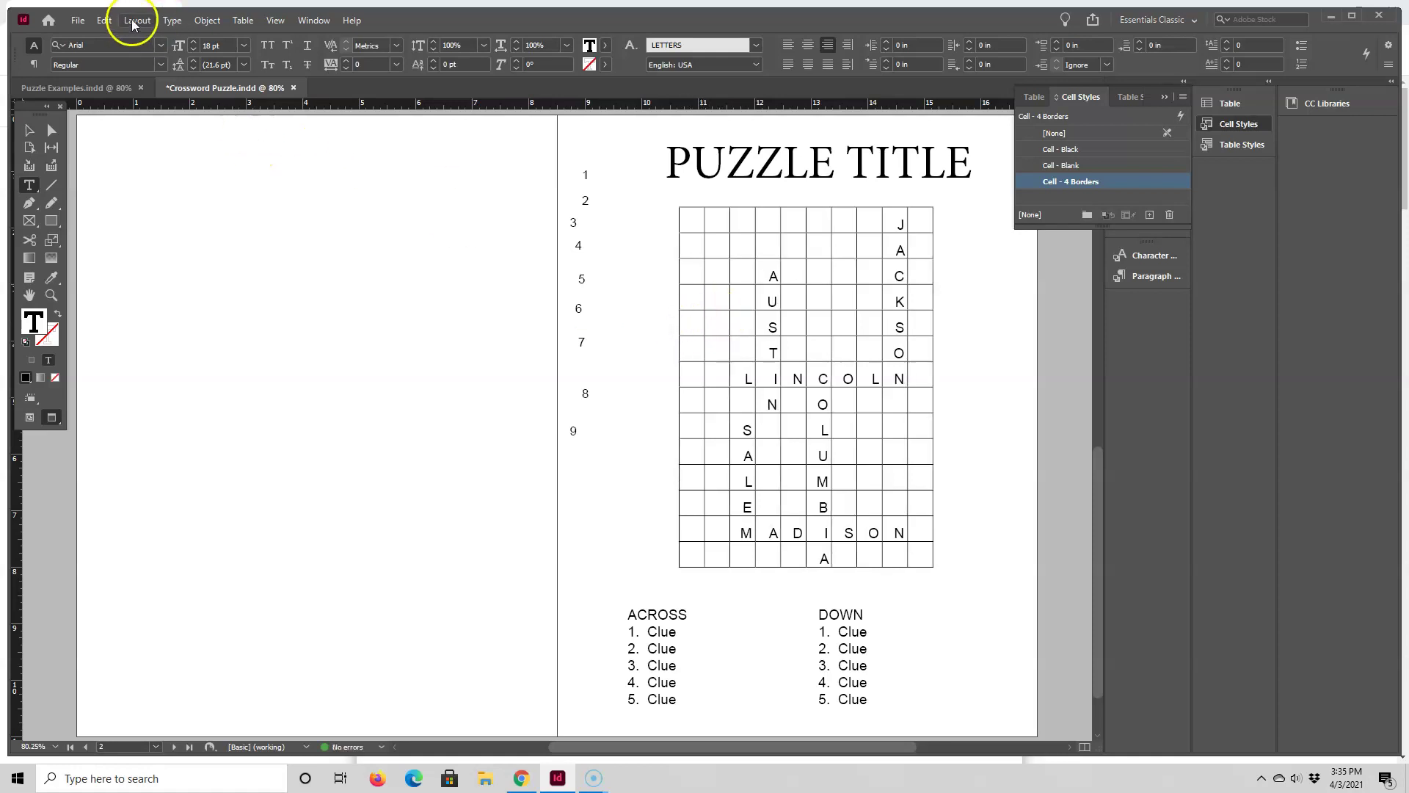
left_click(104, 20)
left_click(110, 37)
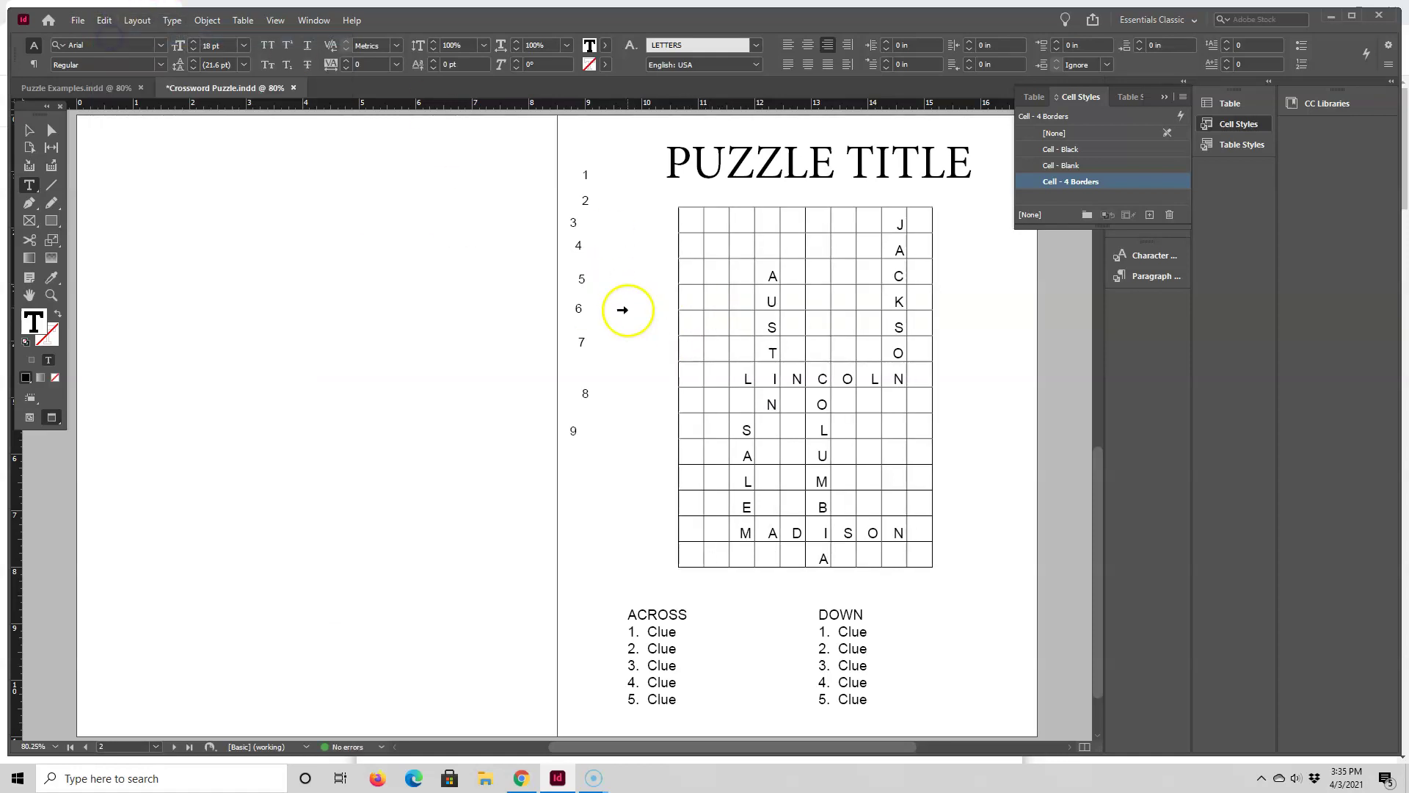
Step: Type LANSING across the grid, correcting a stray N to A
left_click(695, 324)
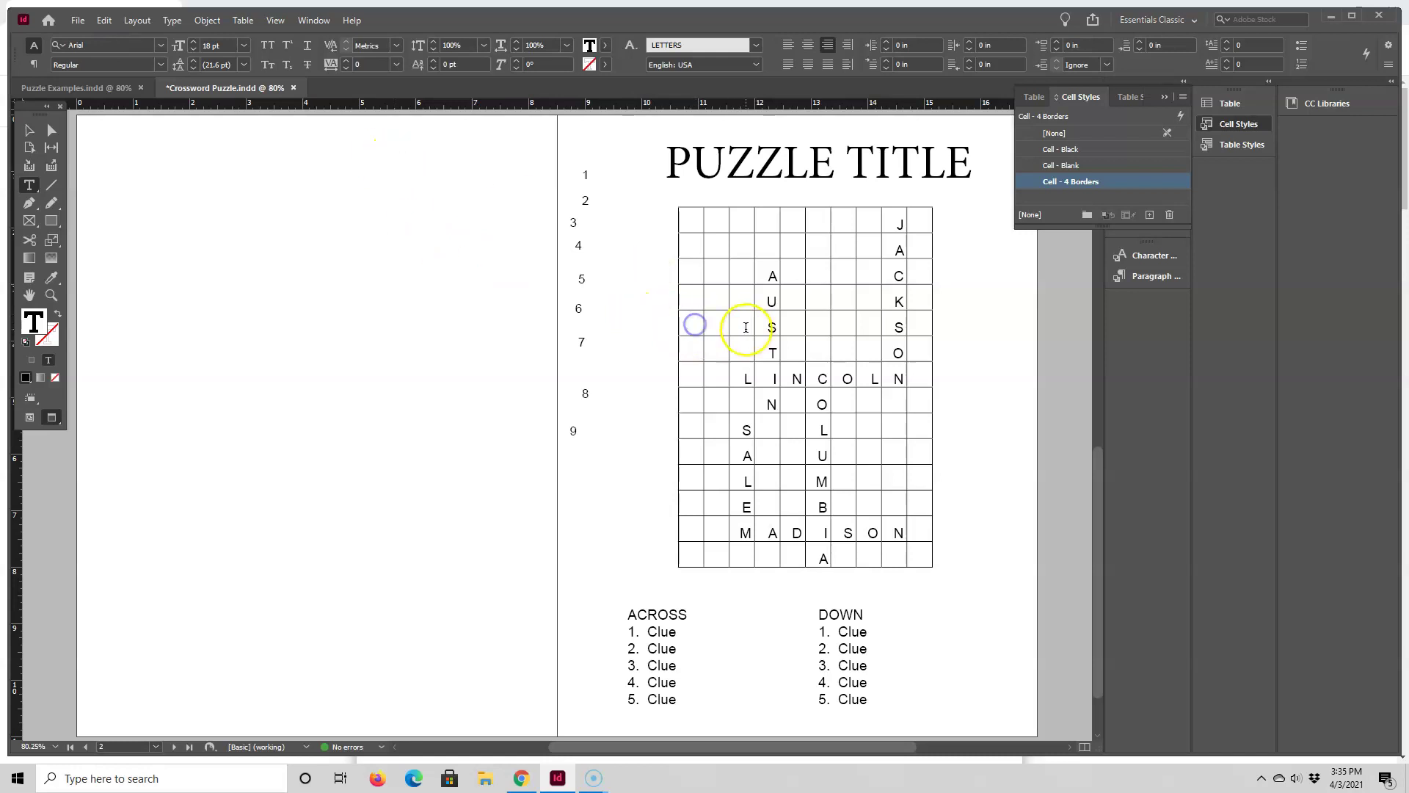
type("LN")
double_click(722, 327)
type("A")
left_click(745, 328)
type("N")
key("Tab")
key("Tab")
type("IN")
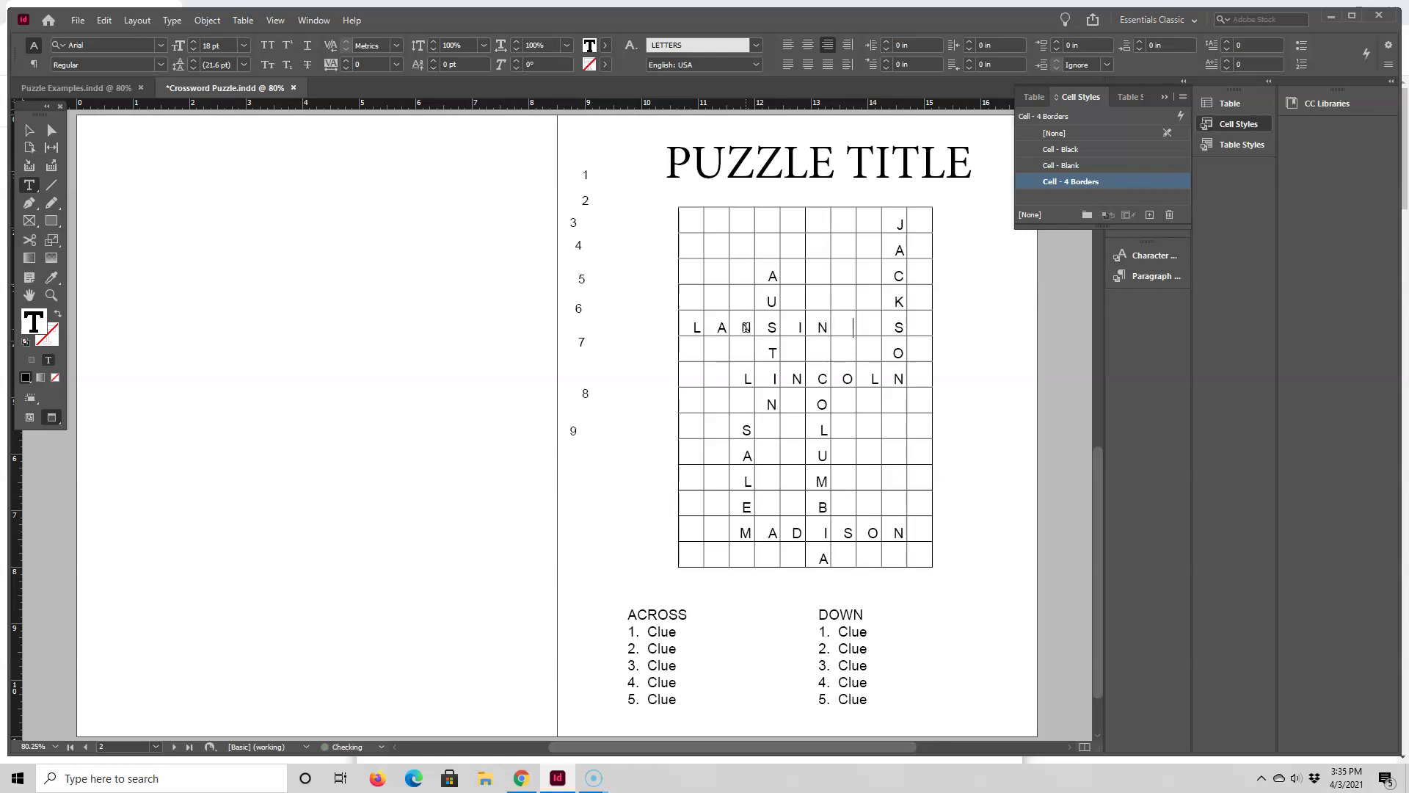
type("G")
Step: Replace the ACROSS placeholder clues with 1. Michigan, 2. Alaska, 6. Nebraska, 8. Wisconsin
scroll(698, 629, "down", 3)
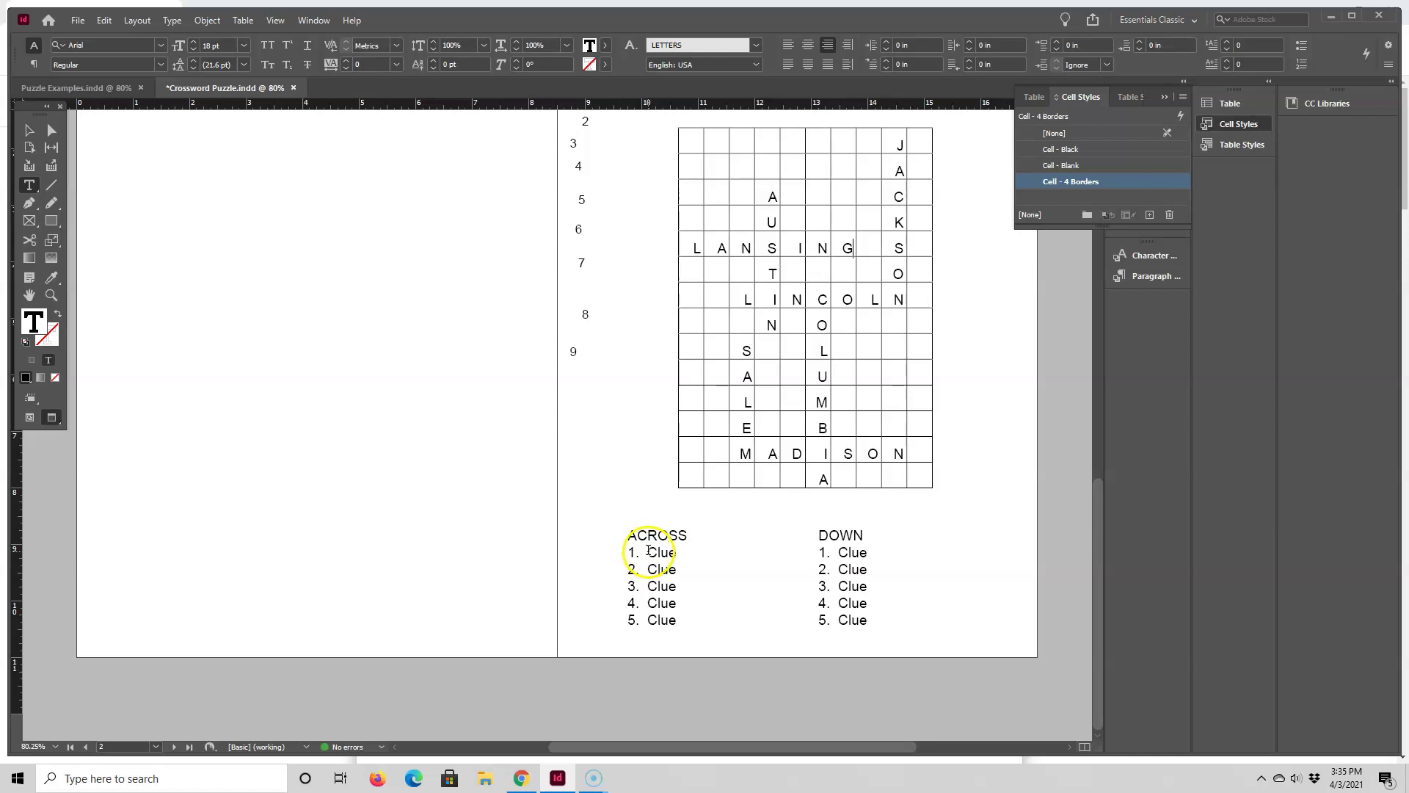
left_click_drag(649, 552, 680, 621)
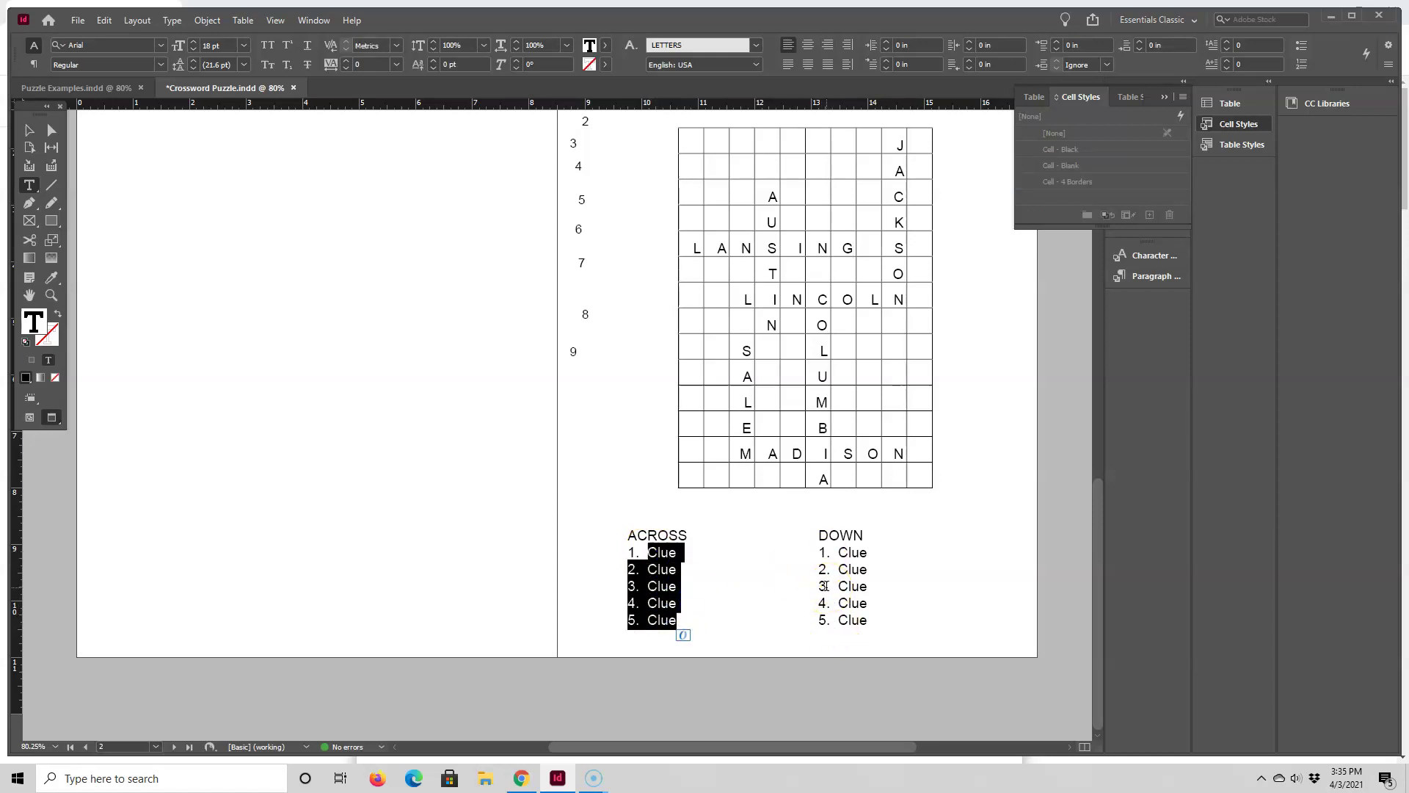
key("BackSpace")
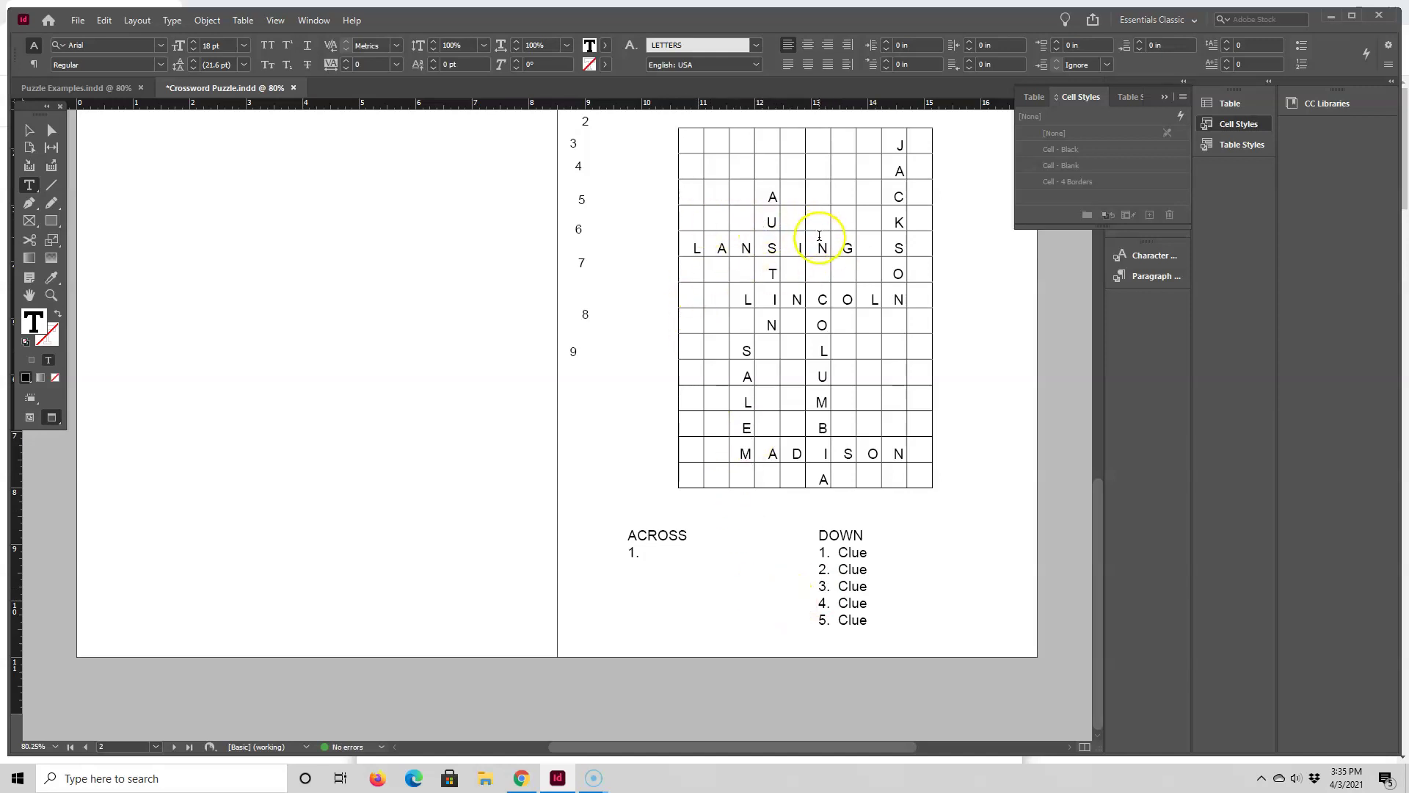
left_click(77, 88)
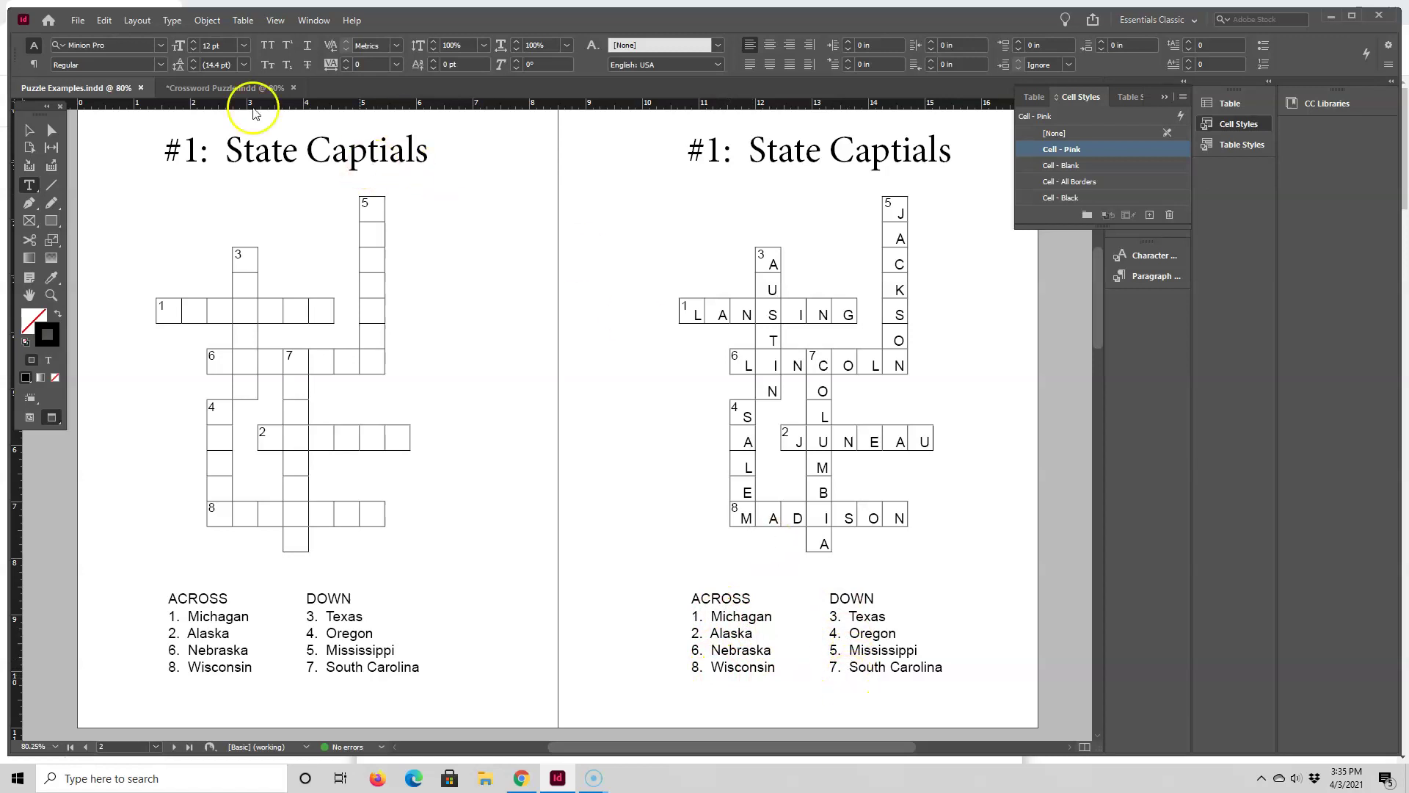
left_click(216, 88)
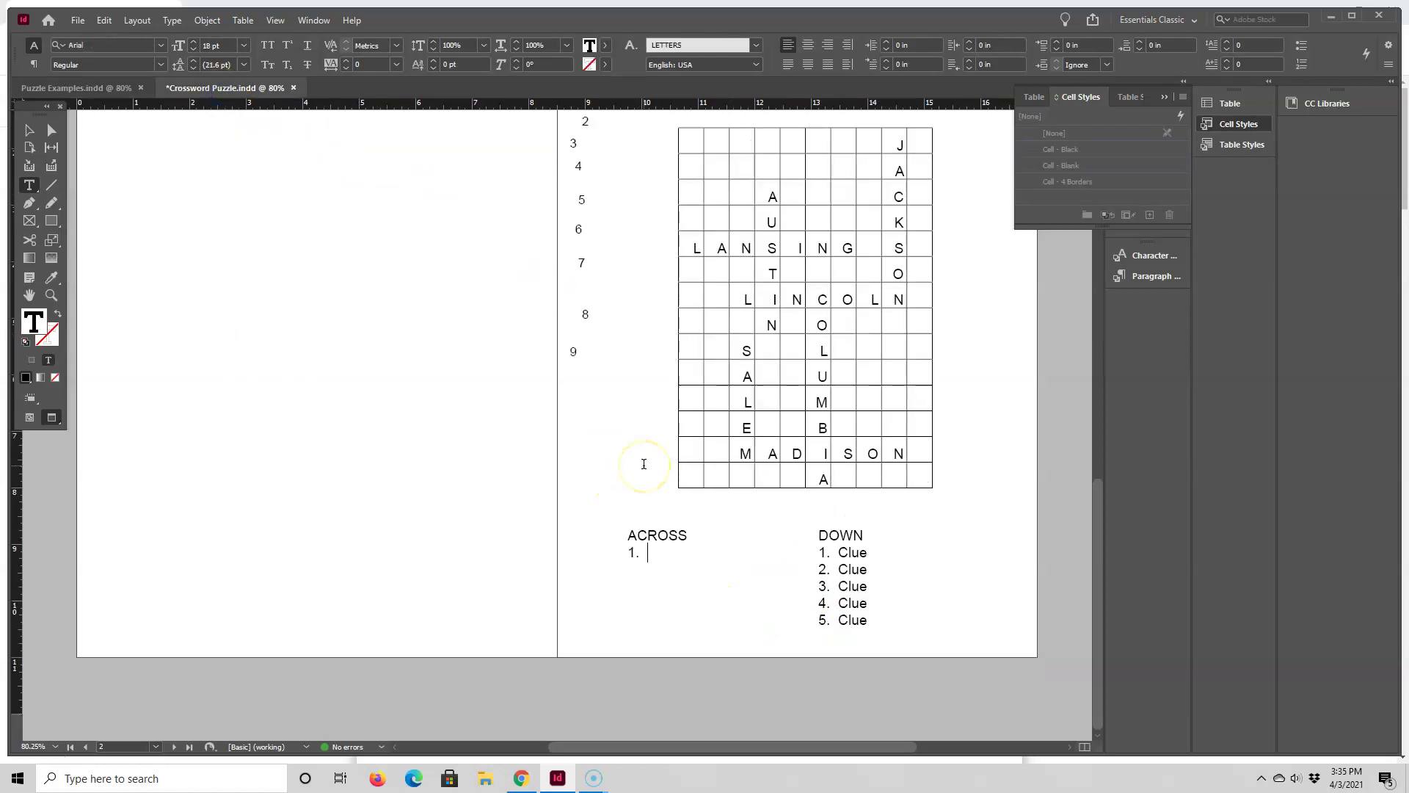
type("MIC")
key("BackSpace")
key("BackSpace")
type("ichigan 2. Alaska")
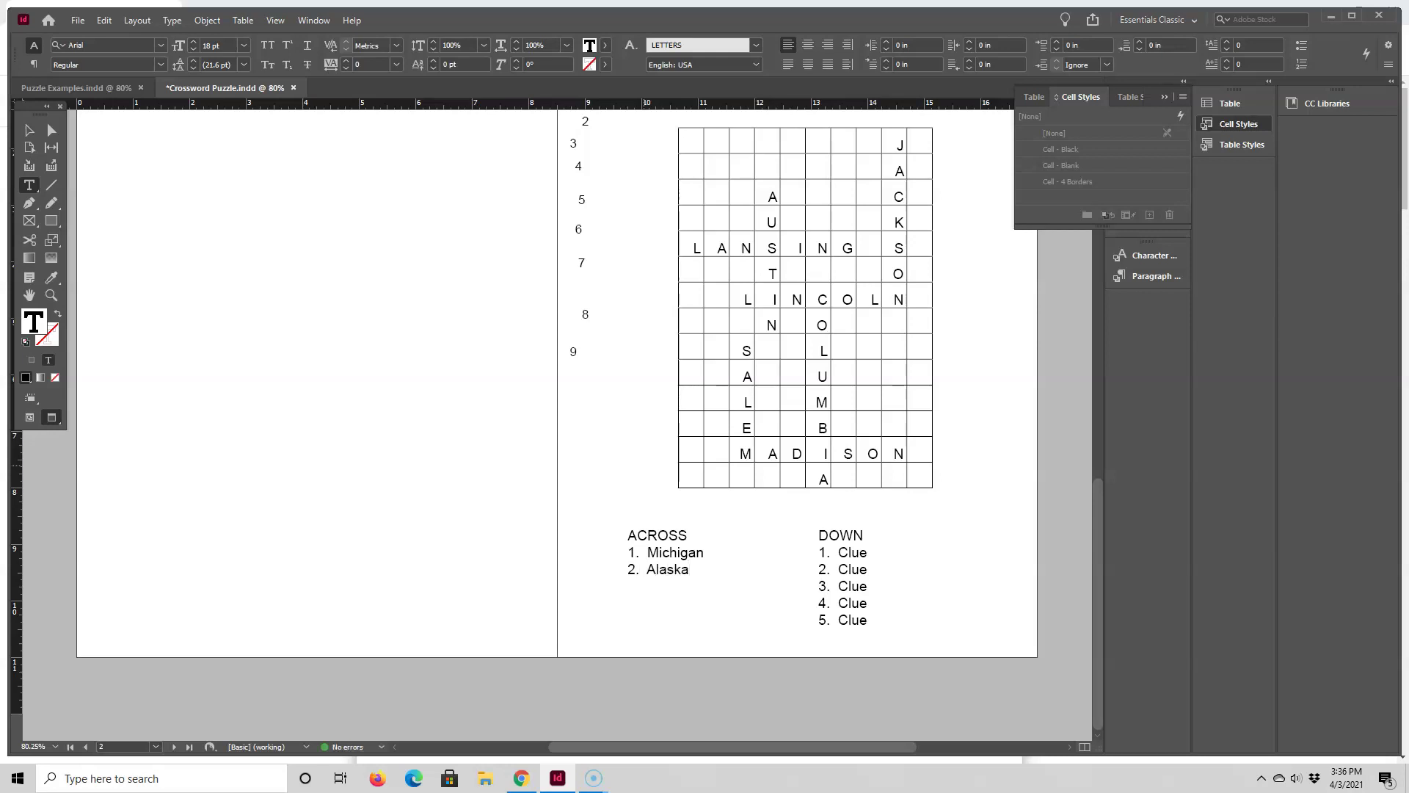
type(" 6. Nebra")
type("ska 8. ")
type("Wisconsin")
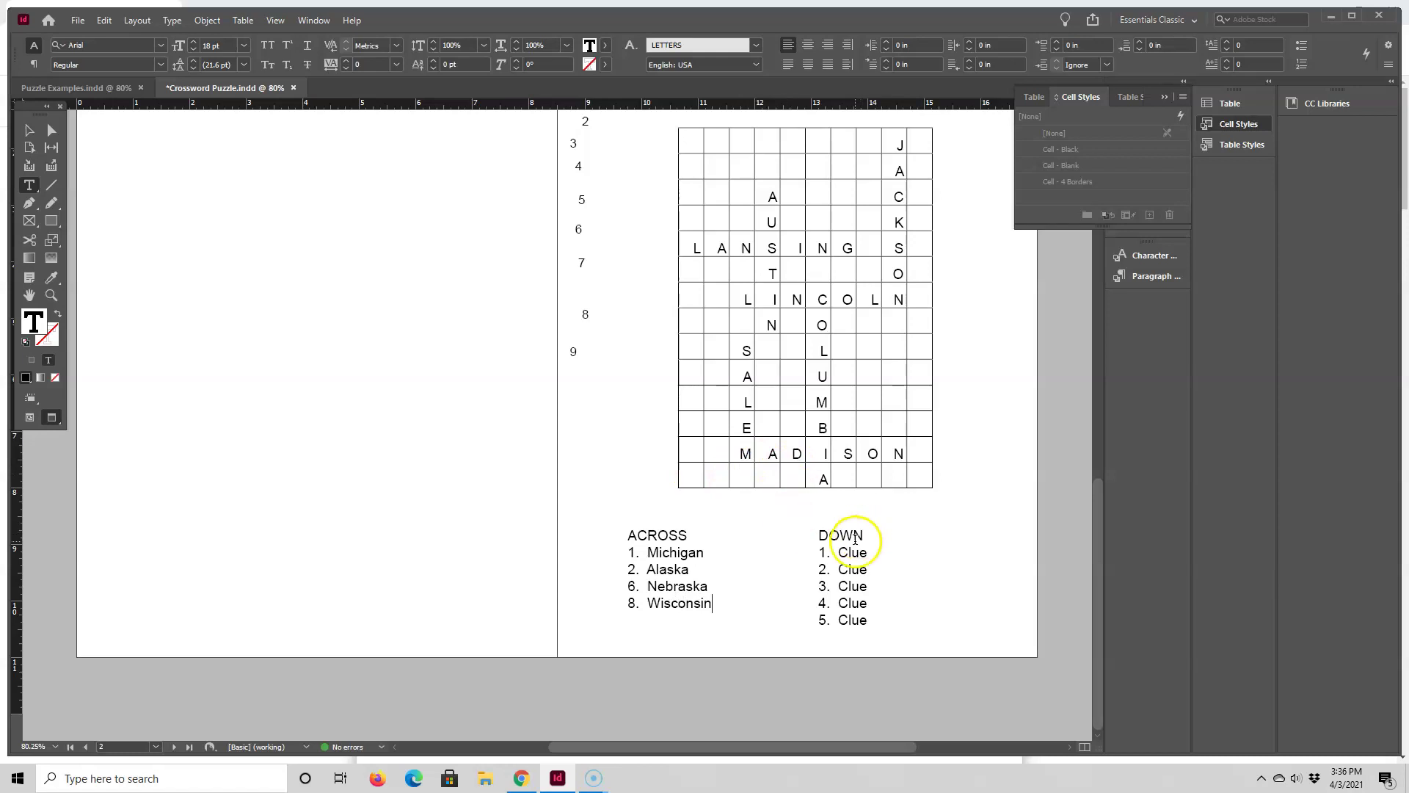
Step: Replace the DOWN placeholder clues with 3. Texas, 4. Oregon, 5. Mississippi, 7. South Carolina
left_click_drag(839, 552, 888, 614)
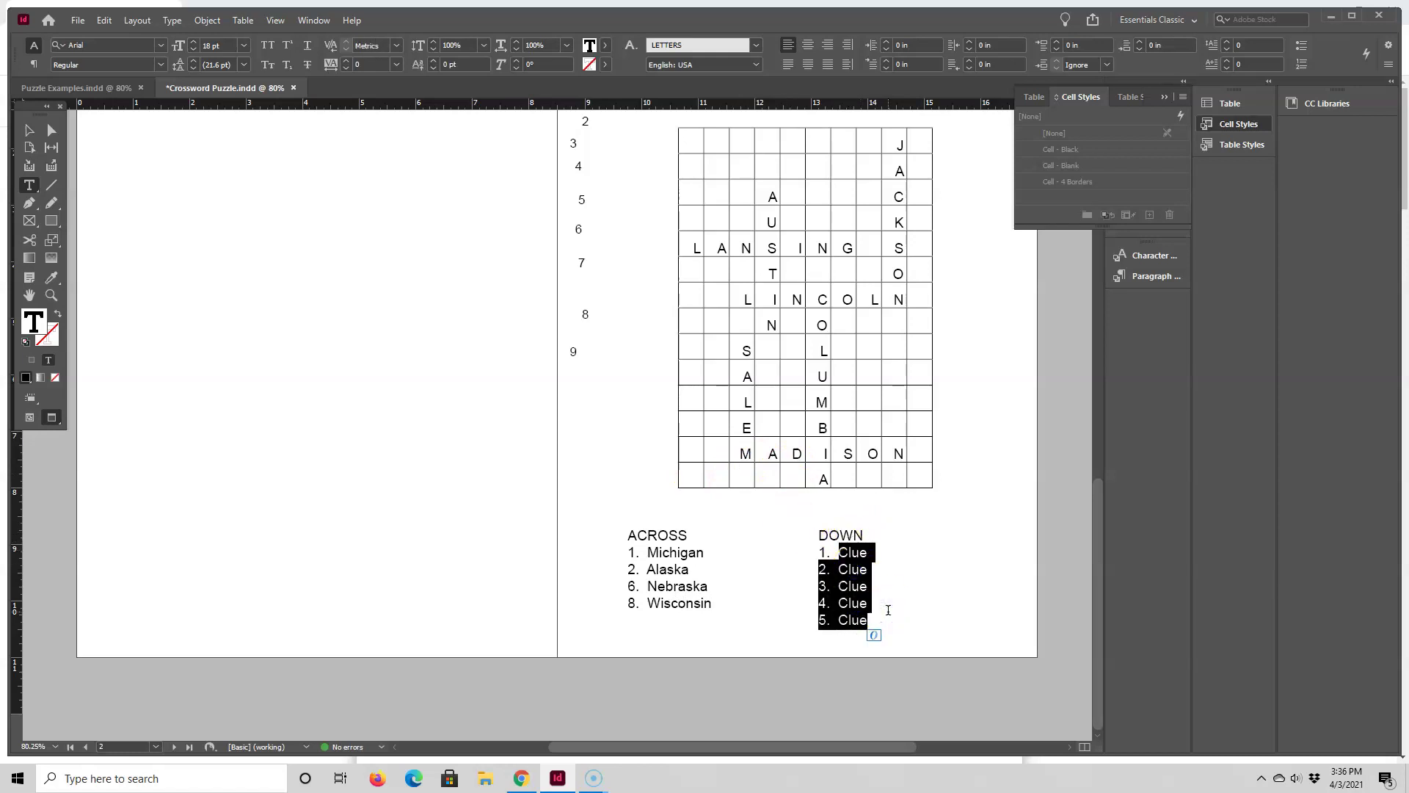
key("BackSpace")
key("BackSpace")
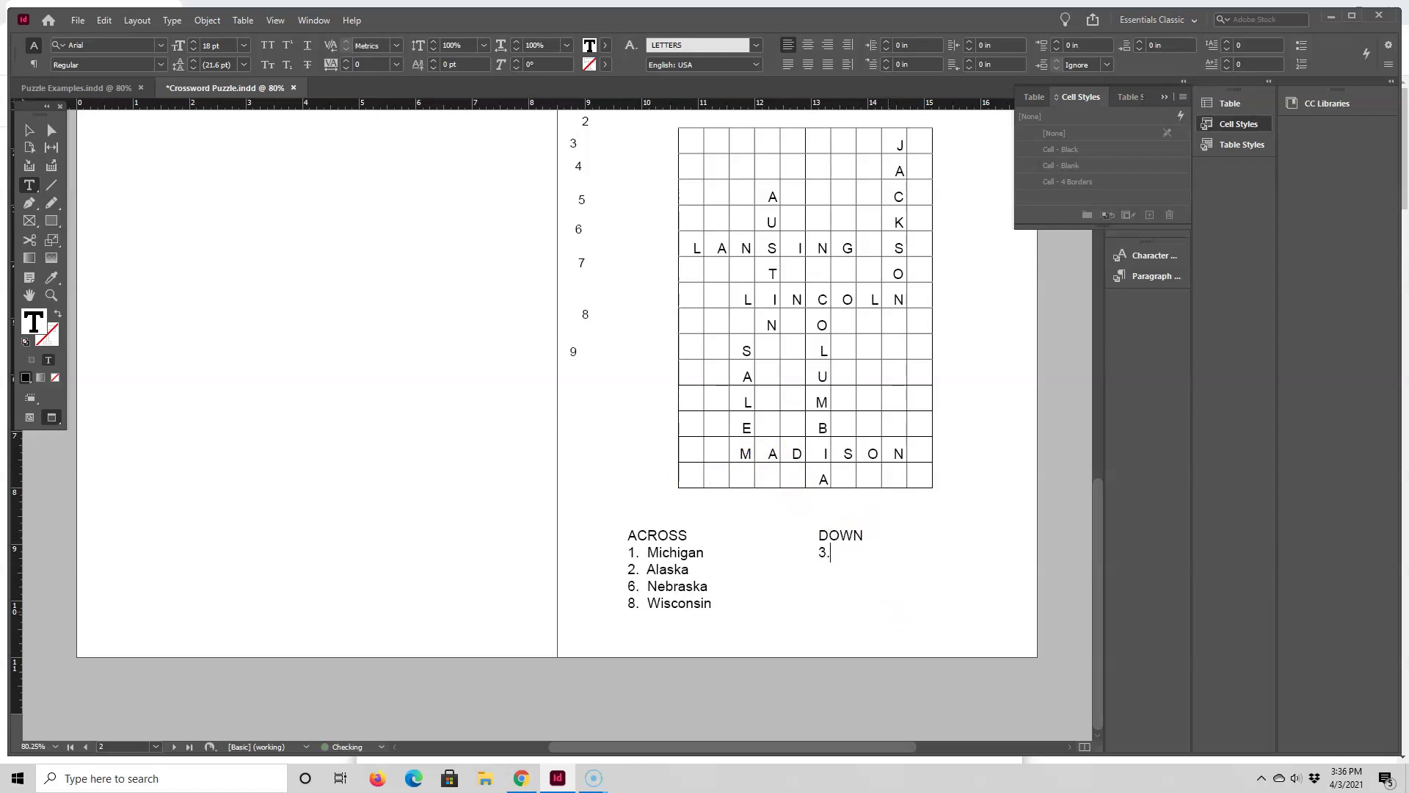
type("3.  Texas 4.  Oregon 5.  Mississippi")
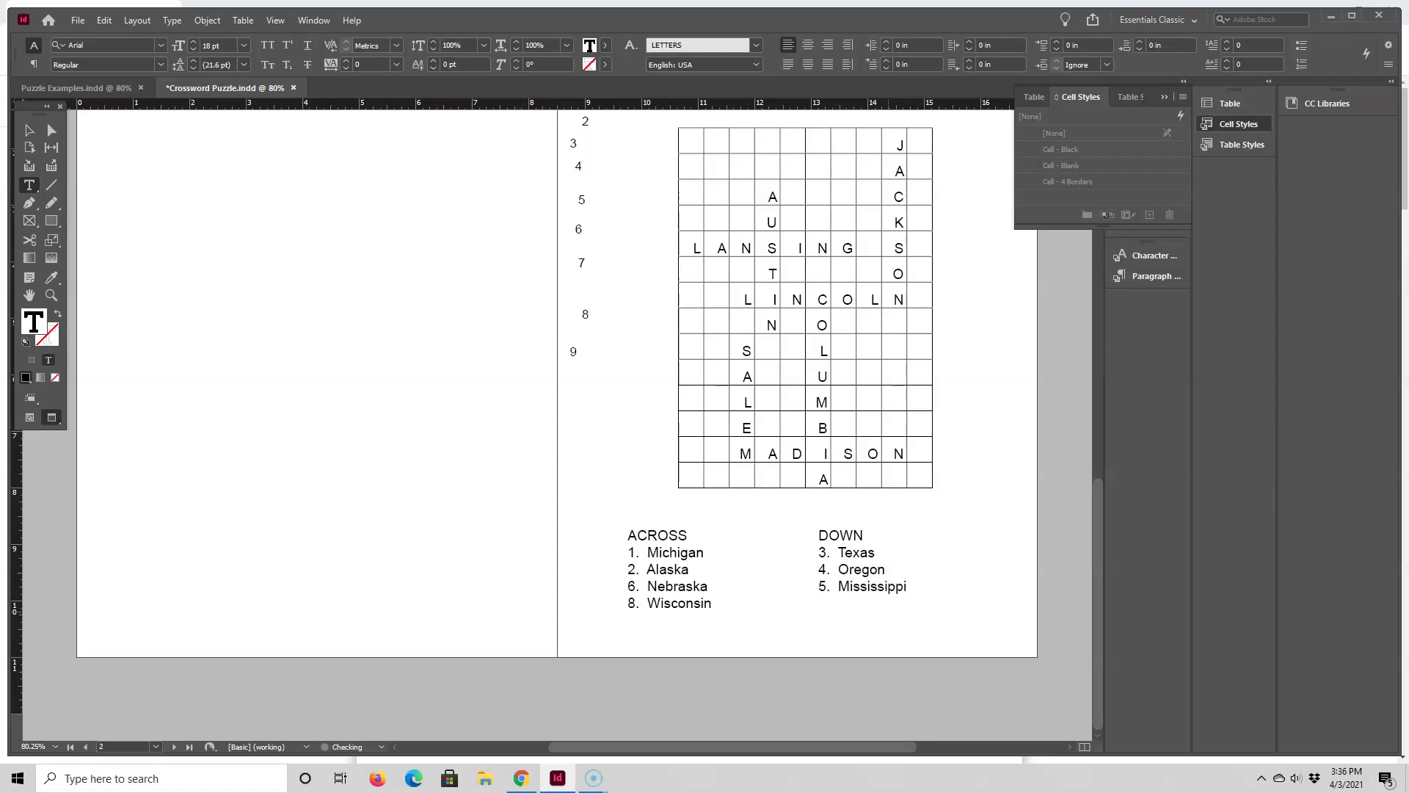
type(" 7.  South Carolina")
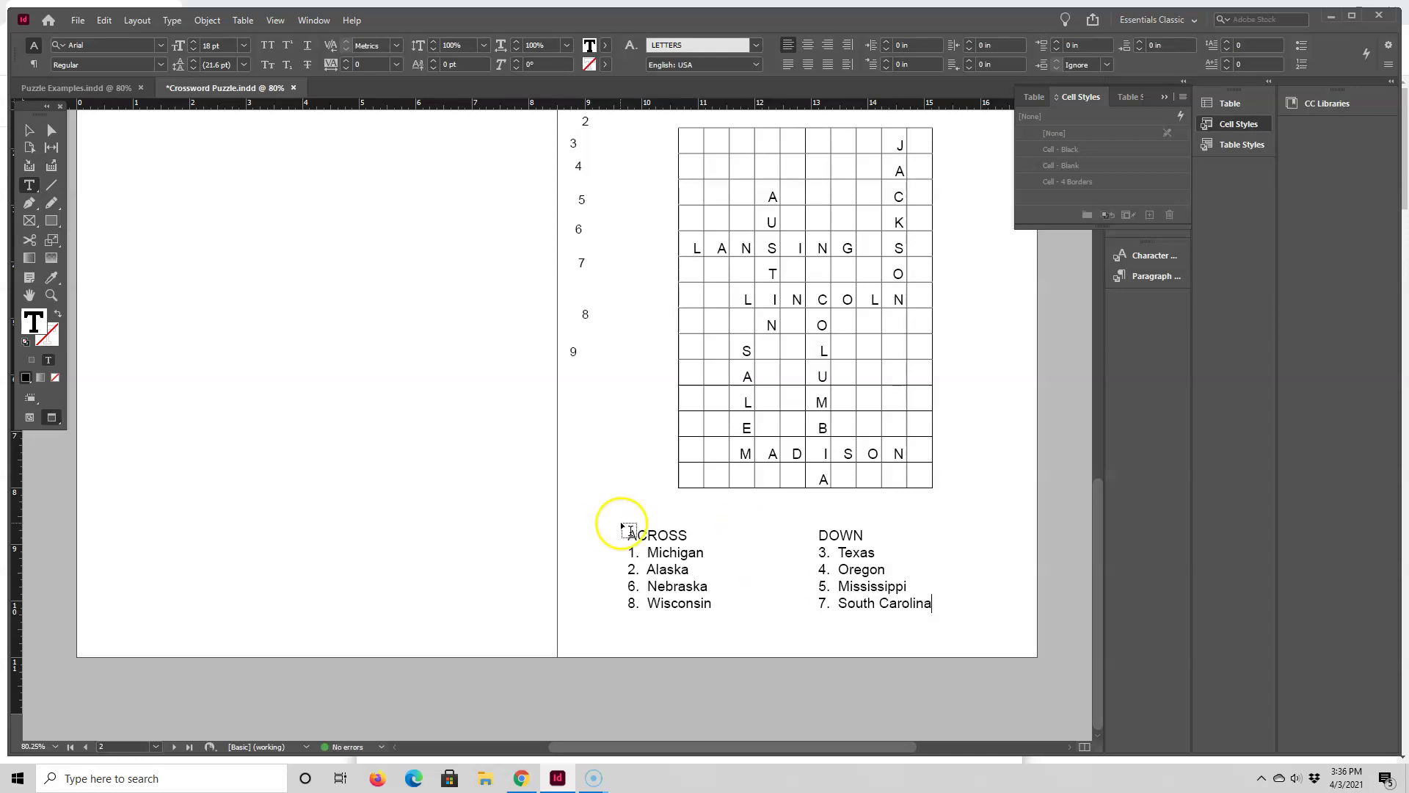
Step: Move clue number 1 into LANSING's first cell and 6 onto LINCOLN's L
scroll(711, 404, "up", 2)
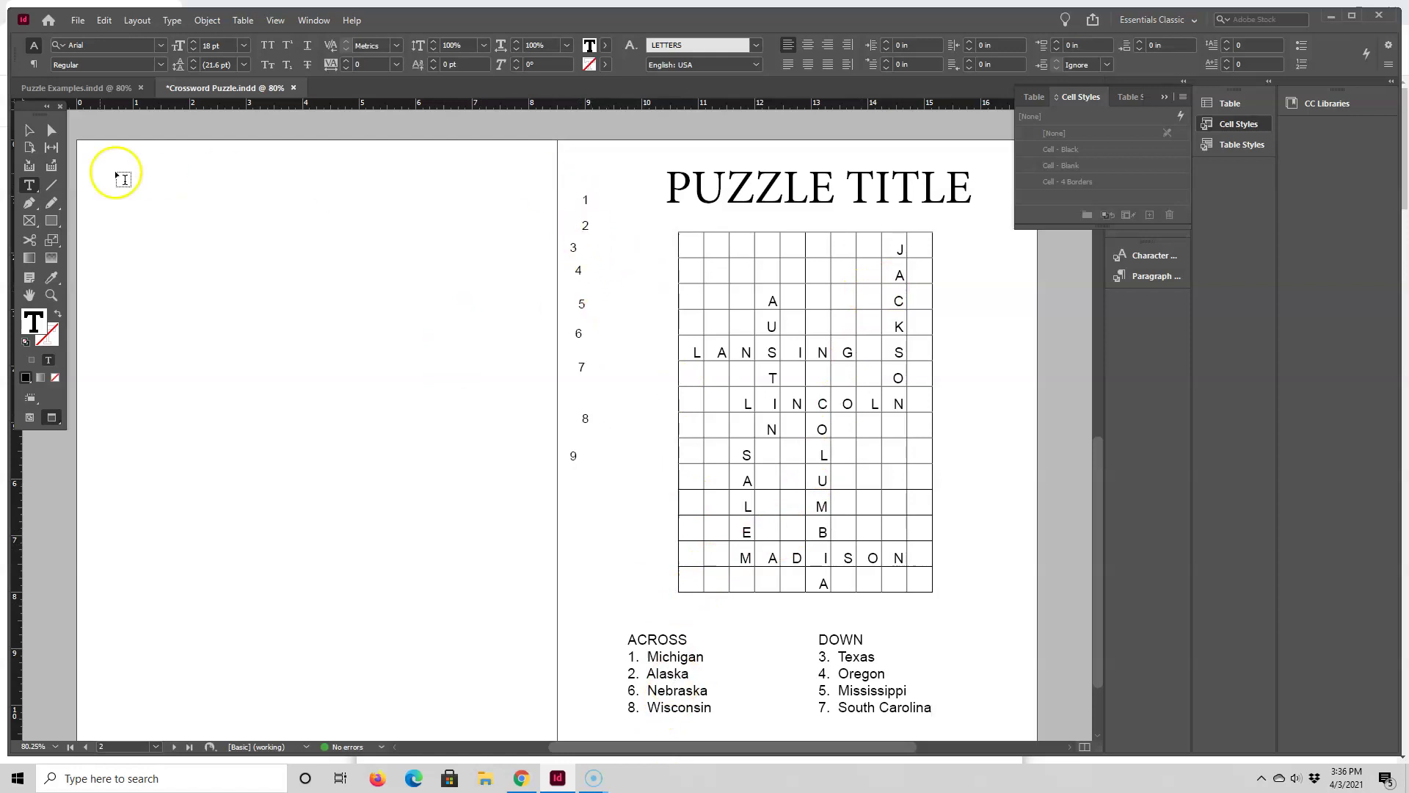
left_click(29, 130)
left_click_drag(581, 208, 683, 345)
key("Right")
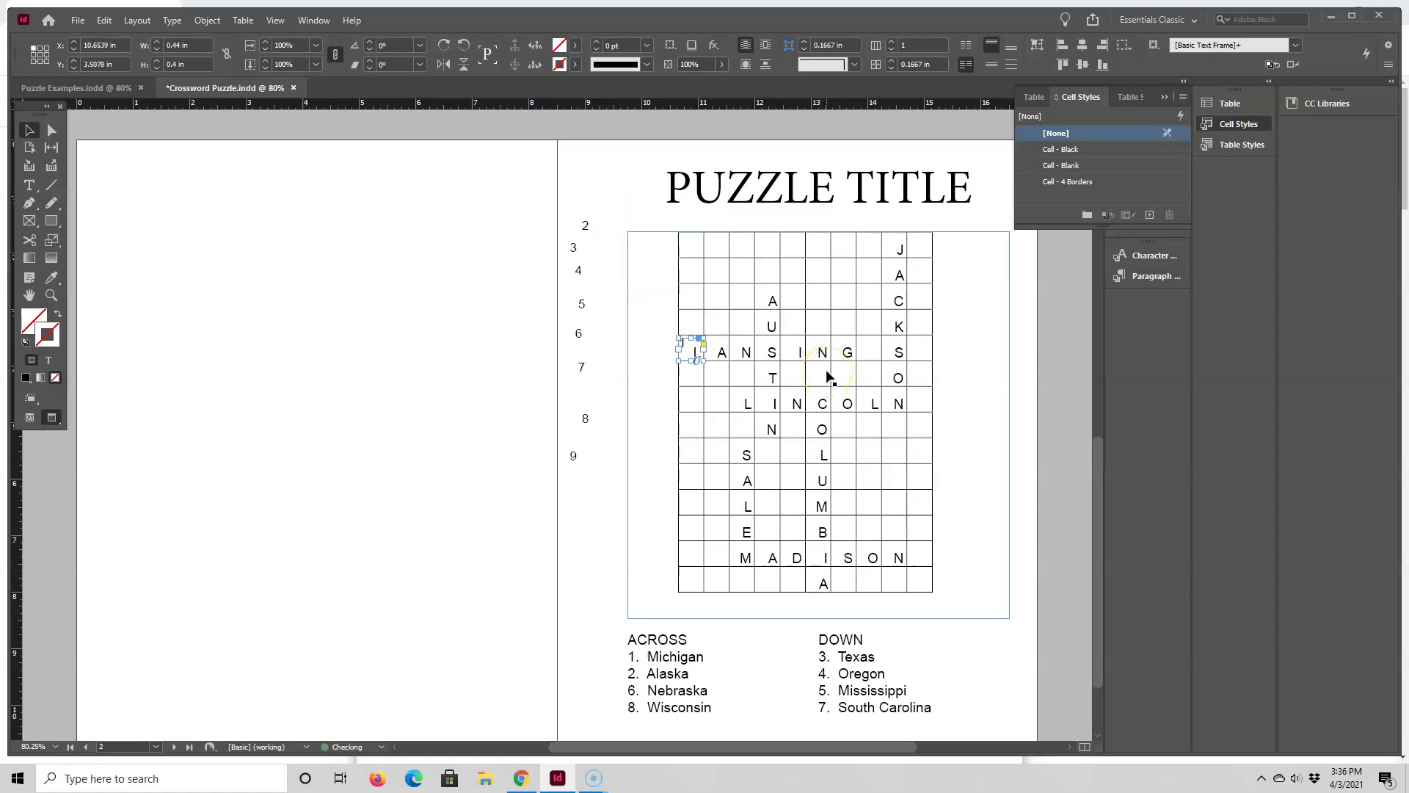
left_click(1054, 350)
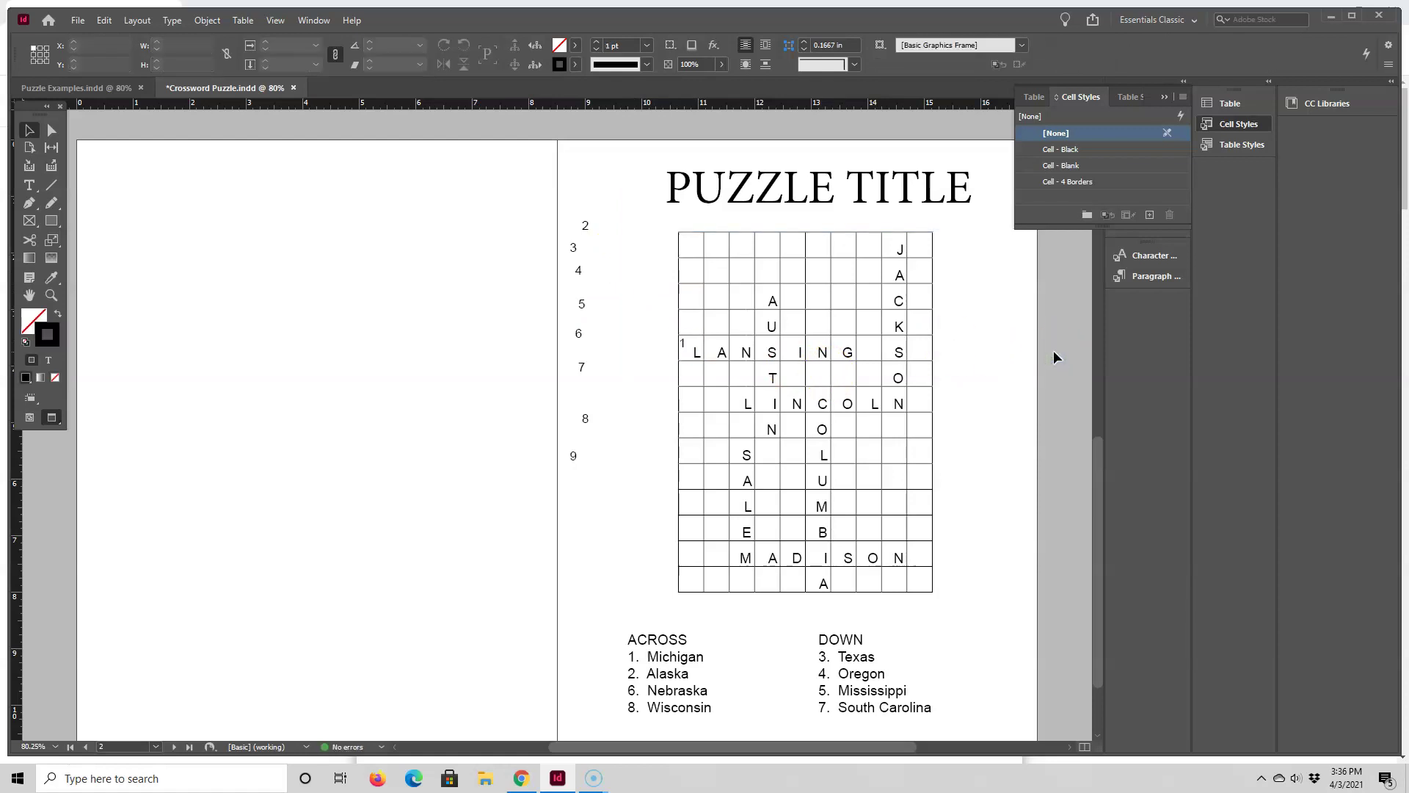
left_click(1045, 353)
left_click(936, 393)
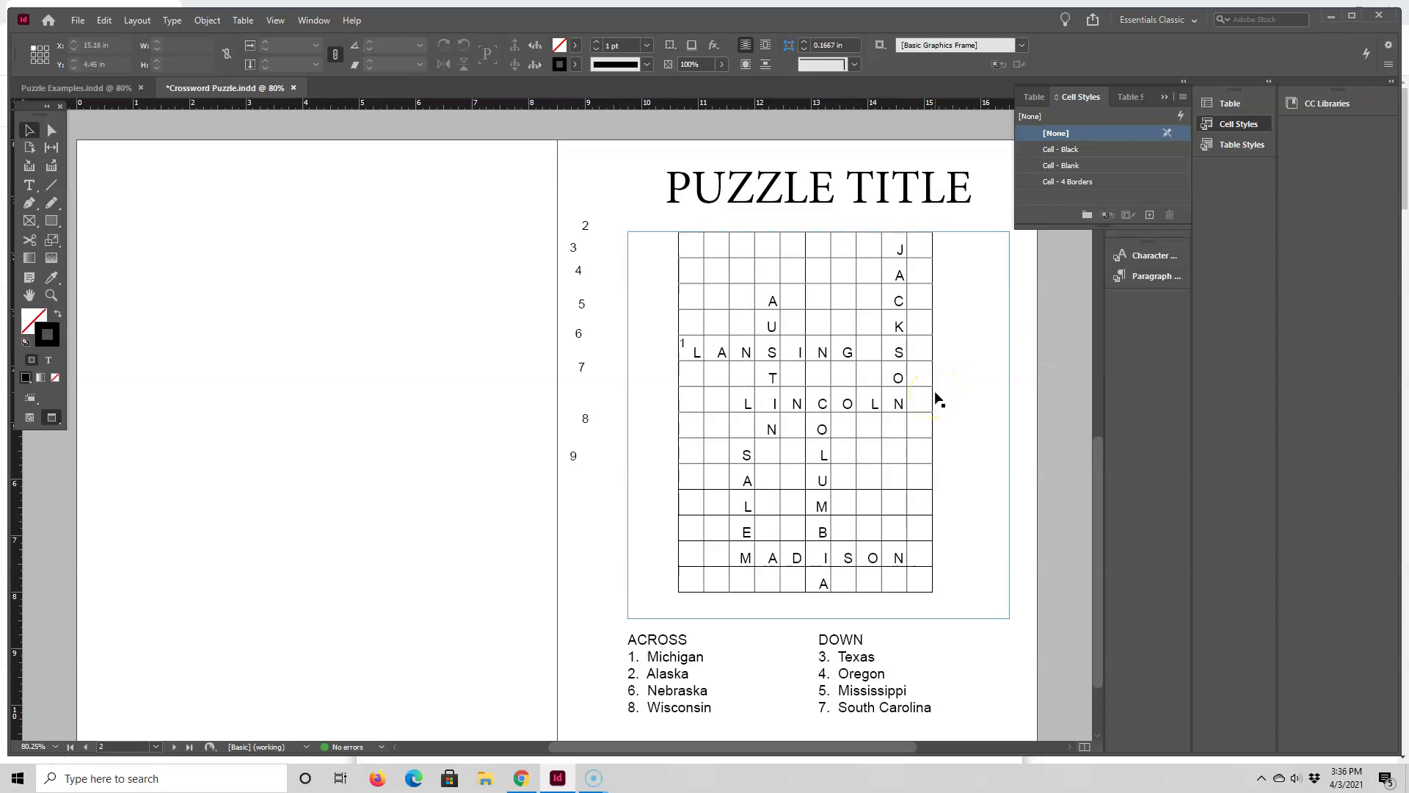
left_click(561, 372)
left_click_drag(580, 343, 754, 404)
key("Down")
key("Down")
key("Down")
key("Down")
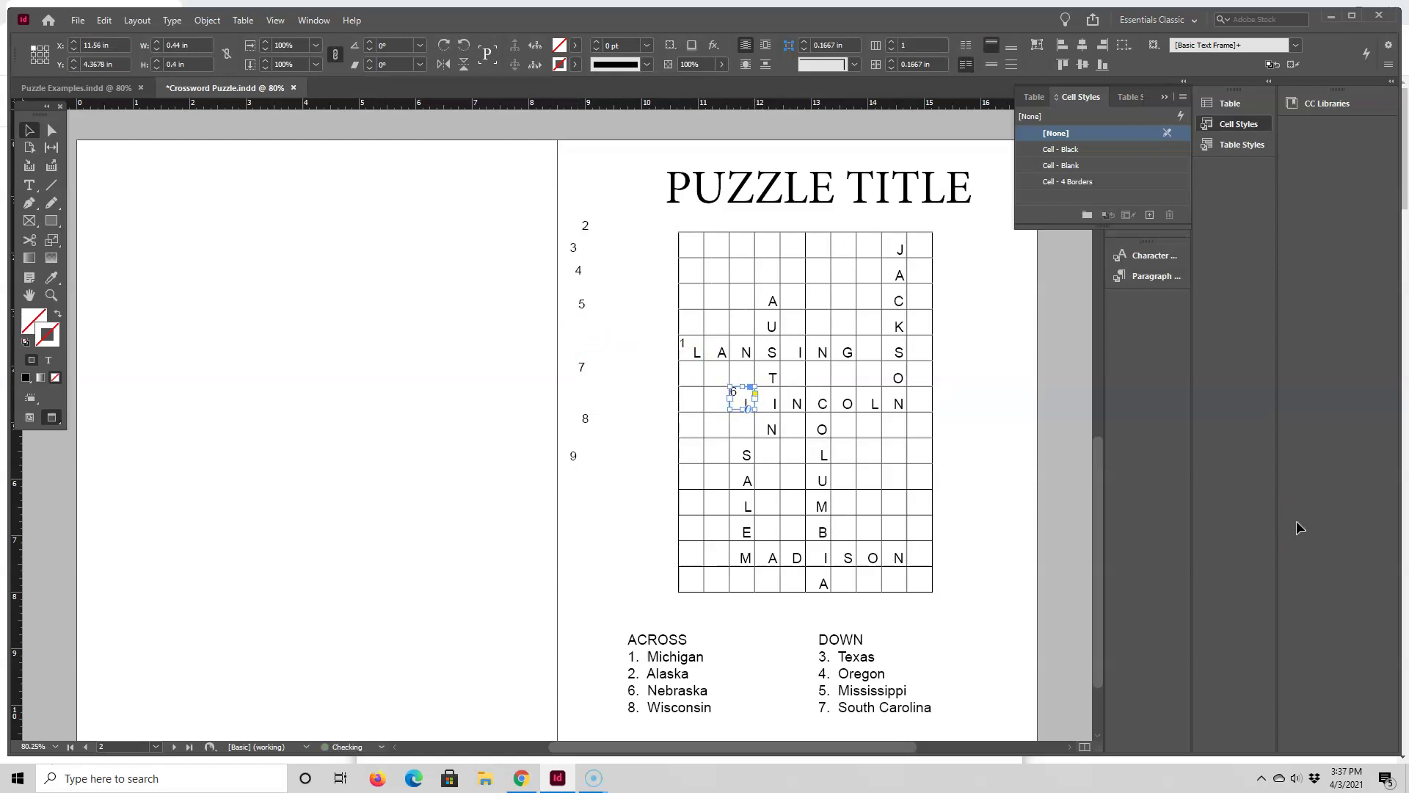
key("Right")
Step: Place numbers 4, 8, 3 and 5 on SALEM, MADISON, AUSTIN and JACKSON
left_click_drag(594, 277, 749, 453)
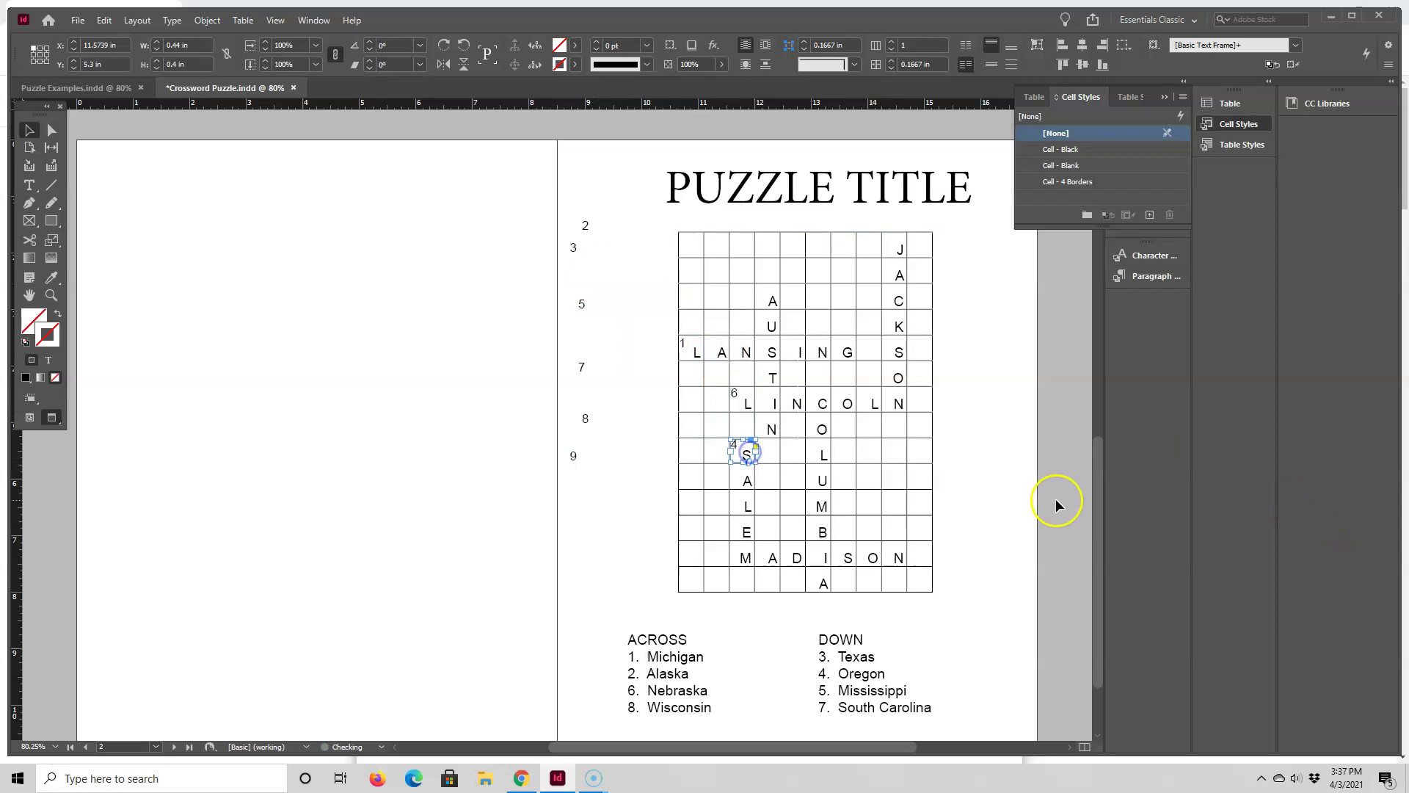
key("Down")
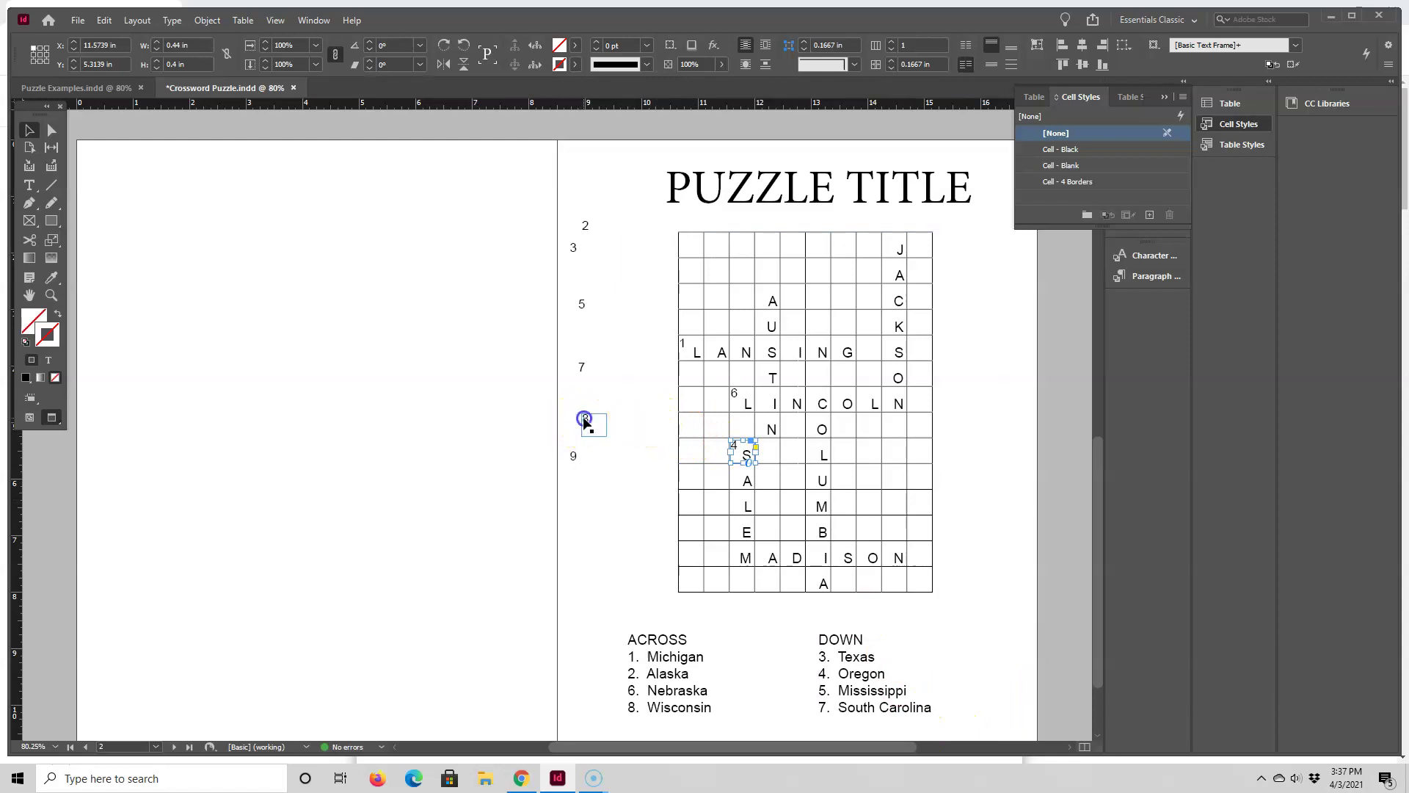
left_click_drag(734, 446, 734, 547)
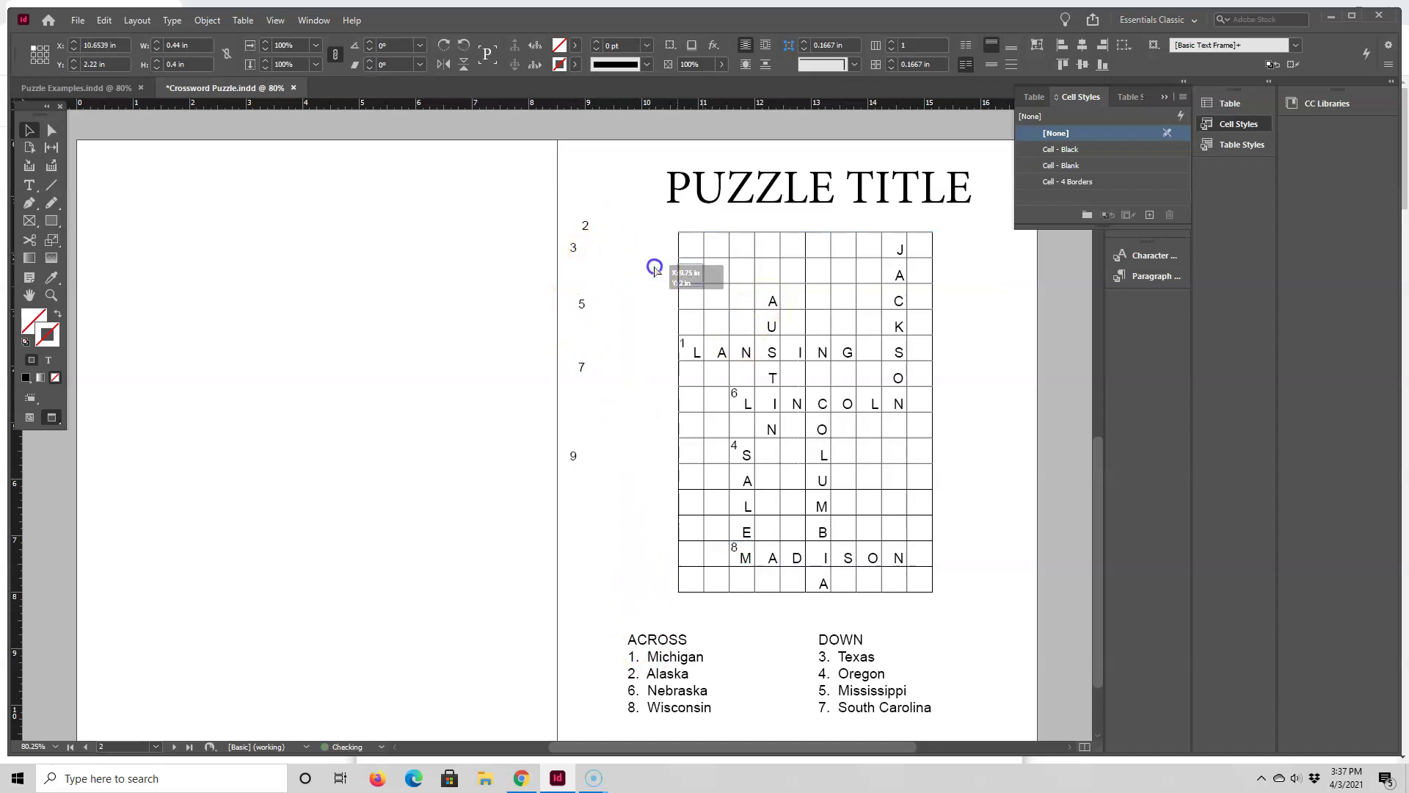
left_click_drag(655, 270, 760, 297)
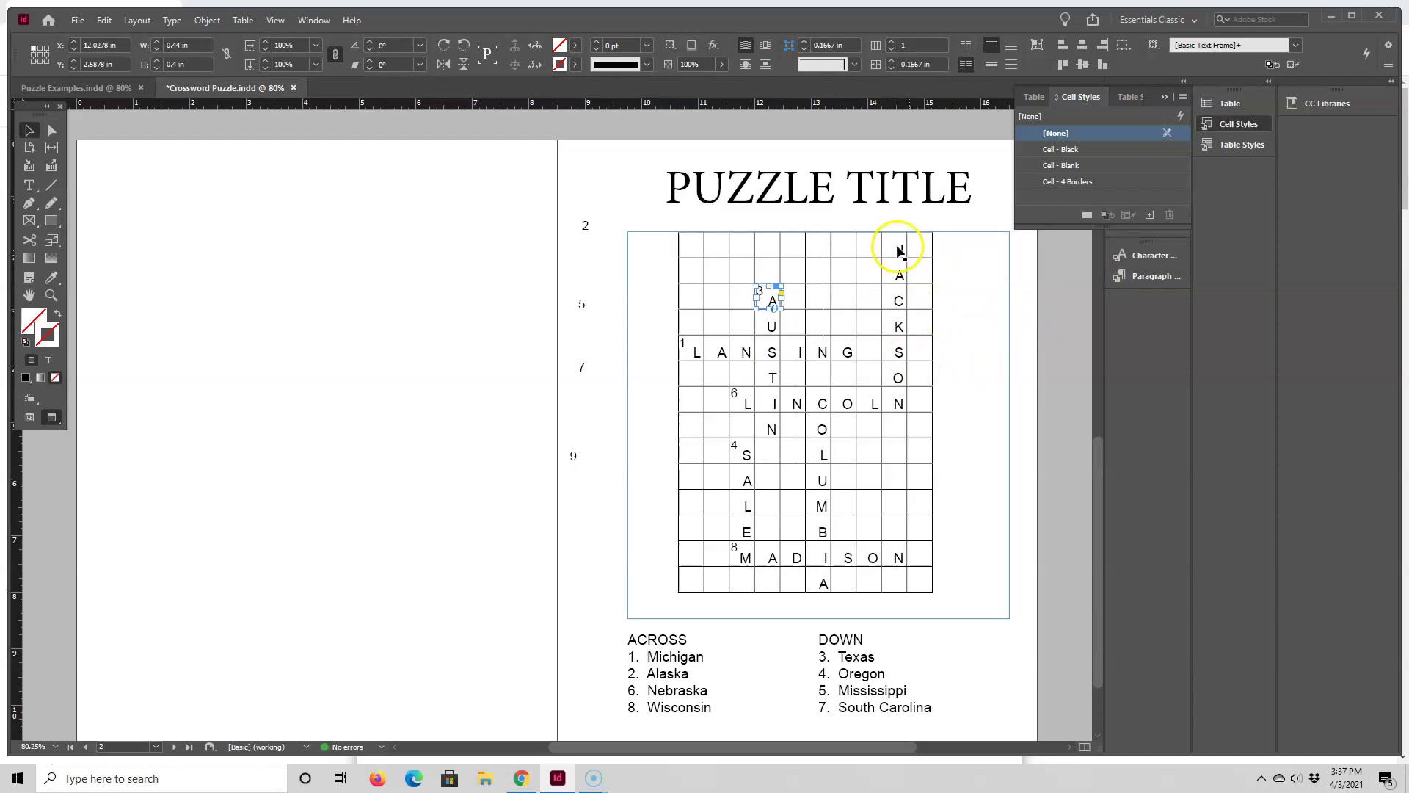
left_click_drag(597, 314, 888, 239)
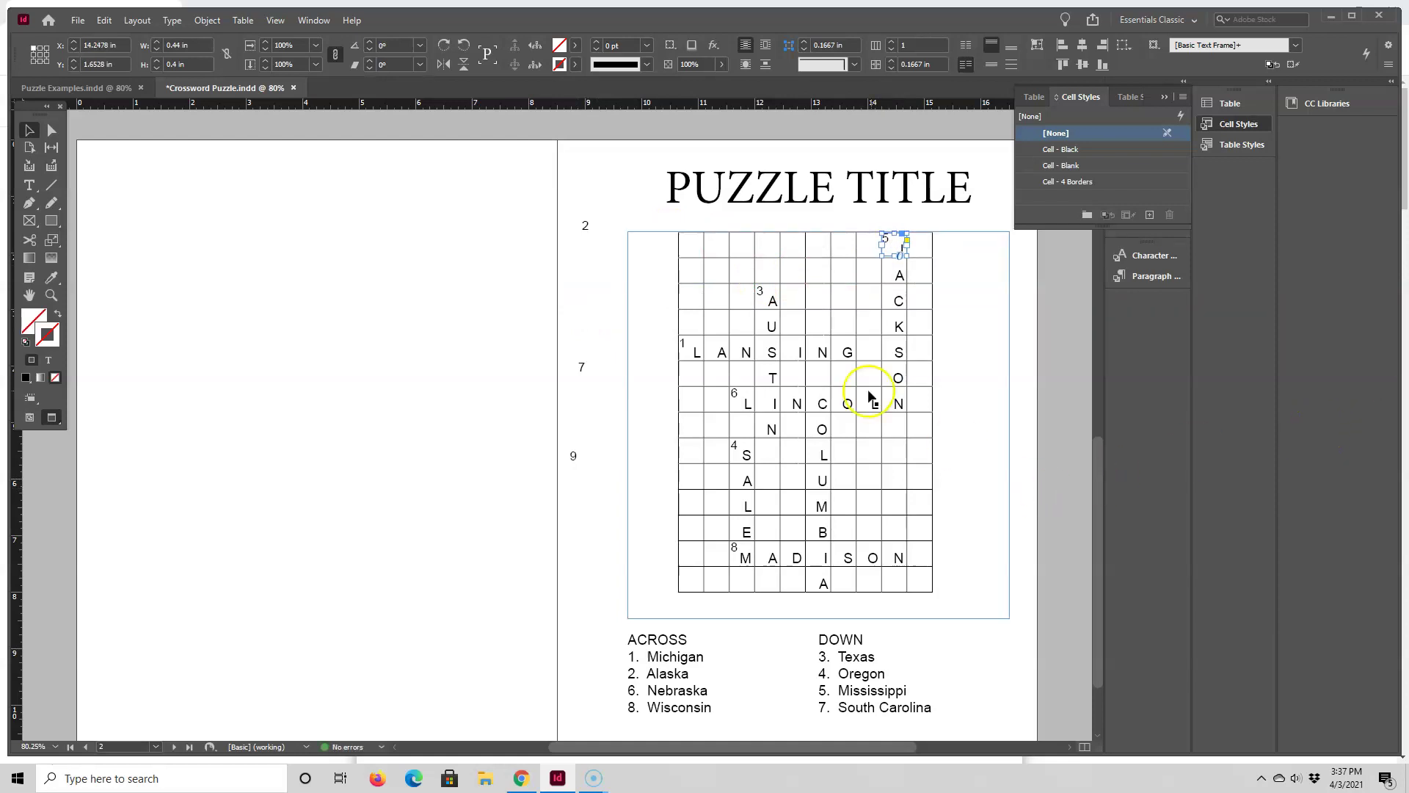
Step: Begin JUNEAU in the empty cell left of COLUMBIA's U
double_click(799, 486)
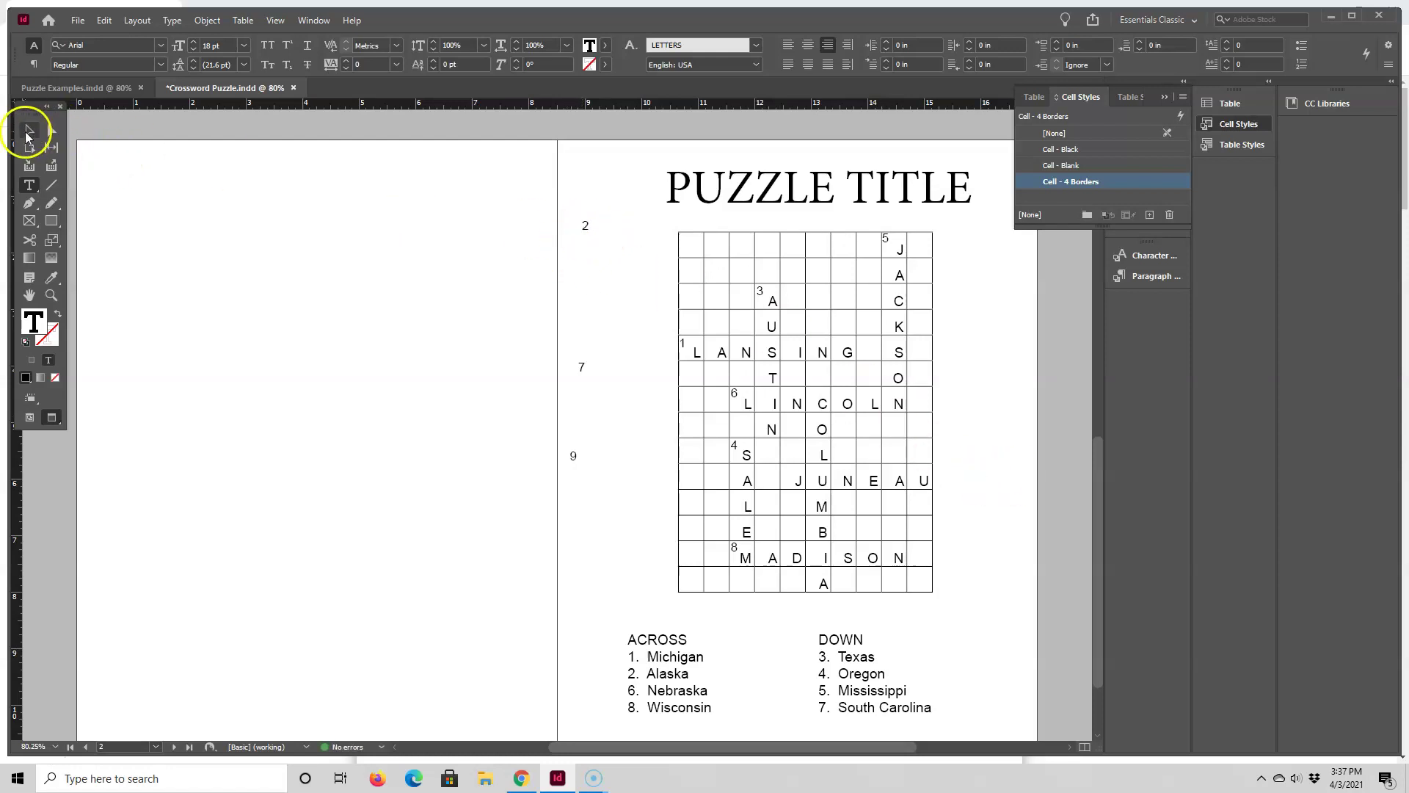
Step: Move clue number 2 onto JUNEAU's J and number 7 onto the C of COLUMBIA
left_click(28, 132)
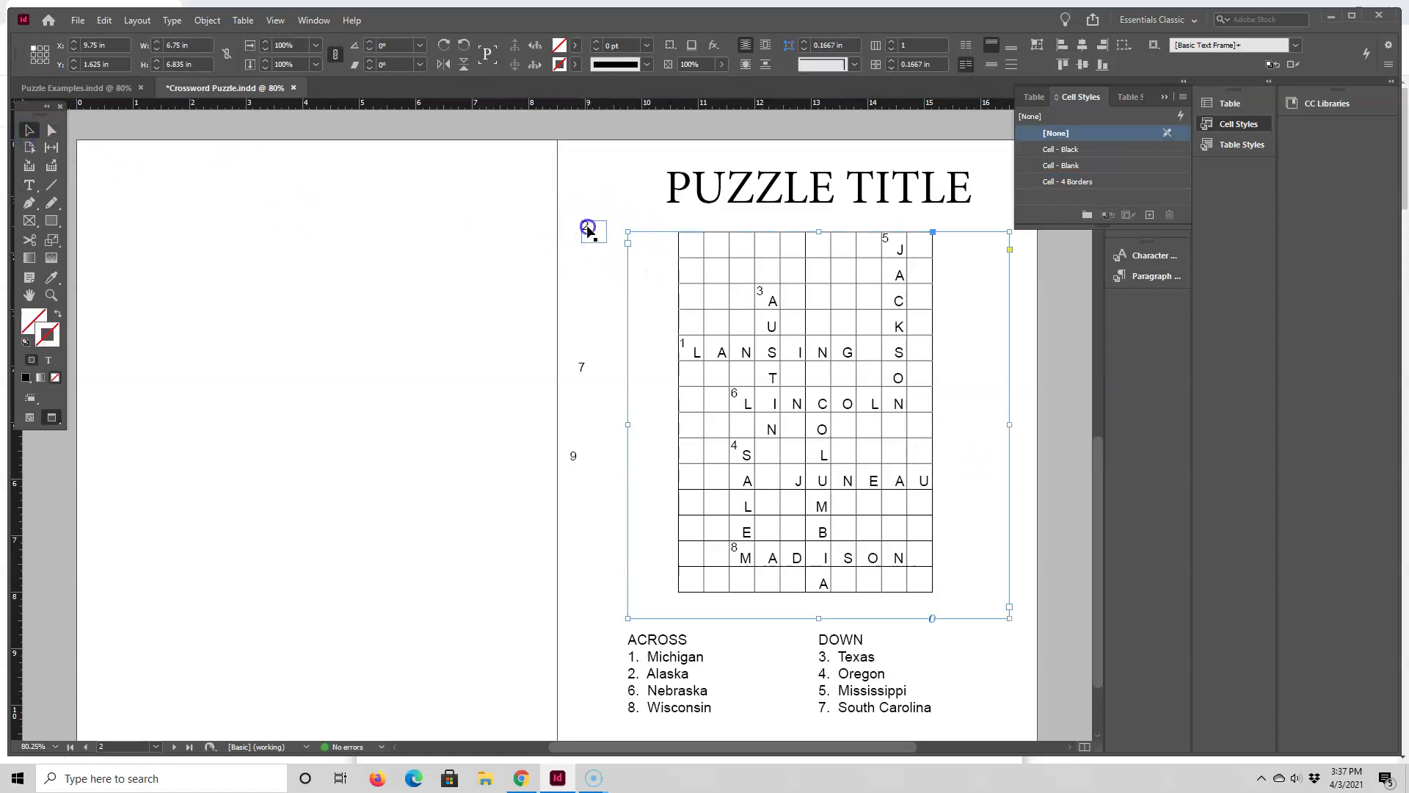
left_click_drag(588, 230, 785, 471)
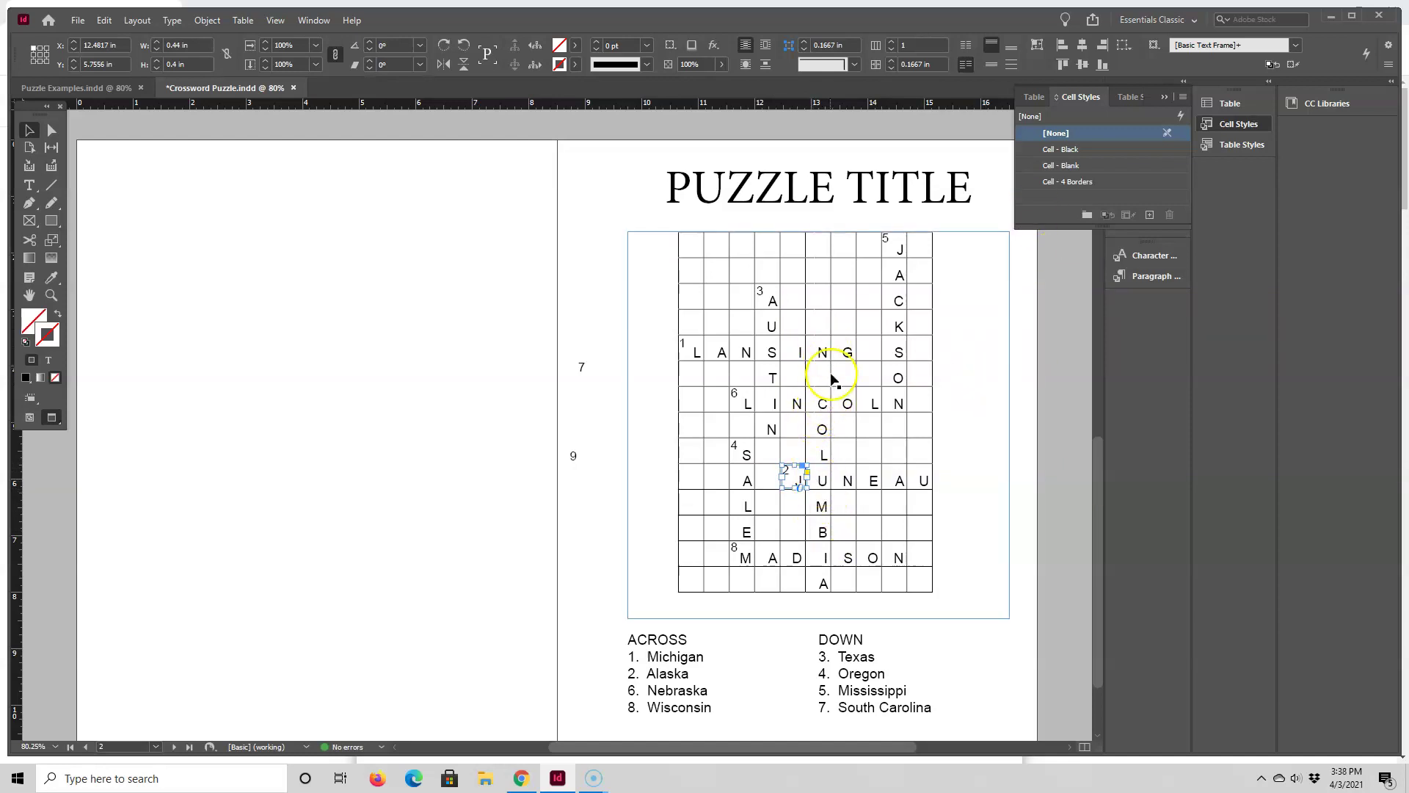
left_click_drag(585, 372, 809, 396)
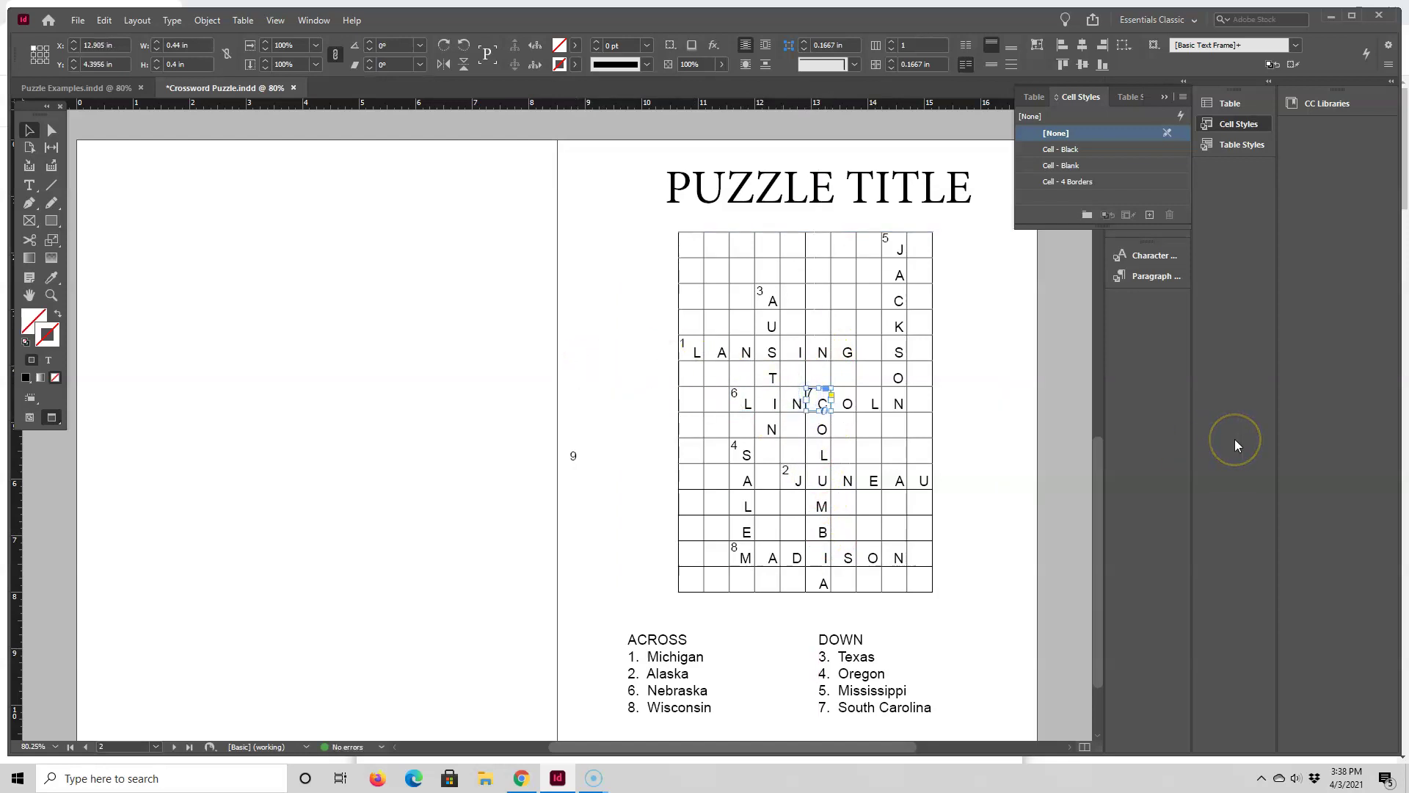
left_click(1023, 432)
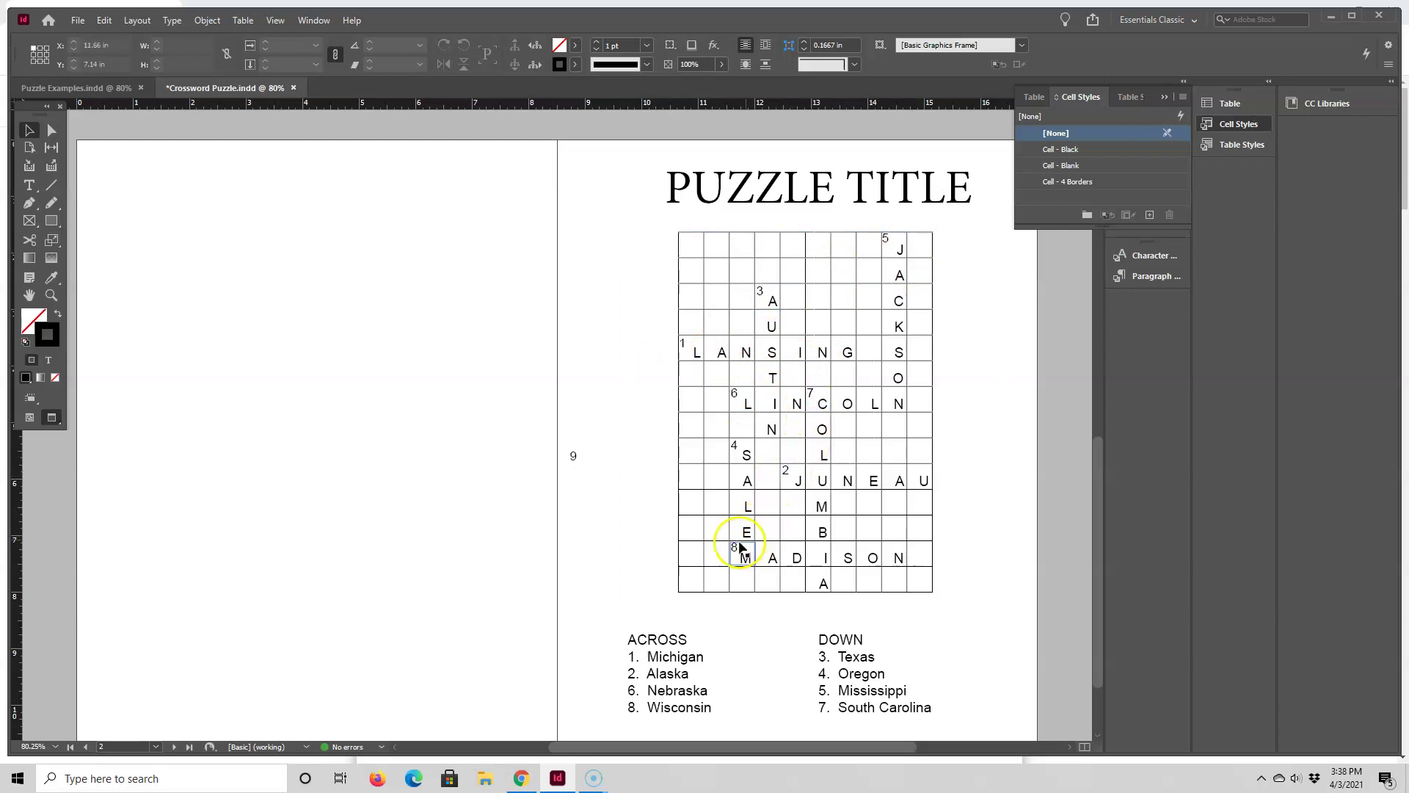
Step: Delete the unused 9 number label from the crossword grid
left_click(577, 461)
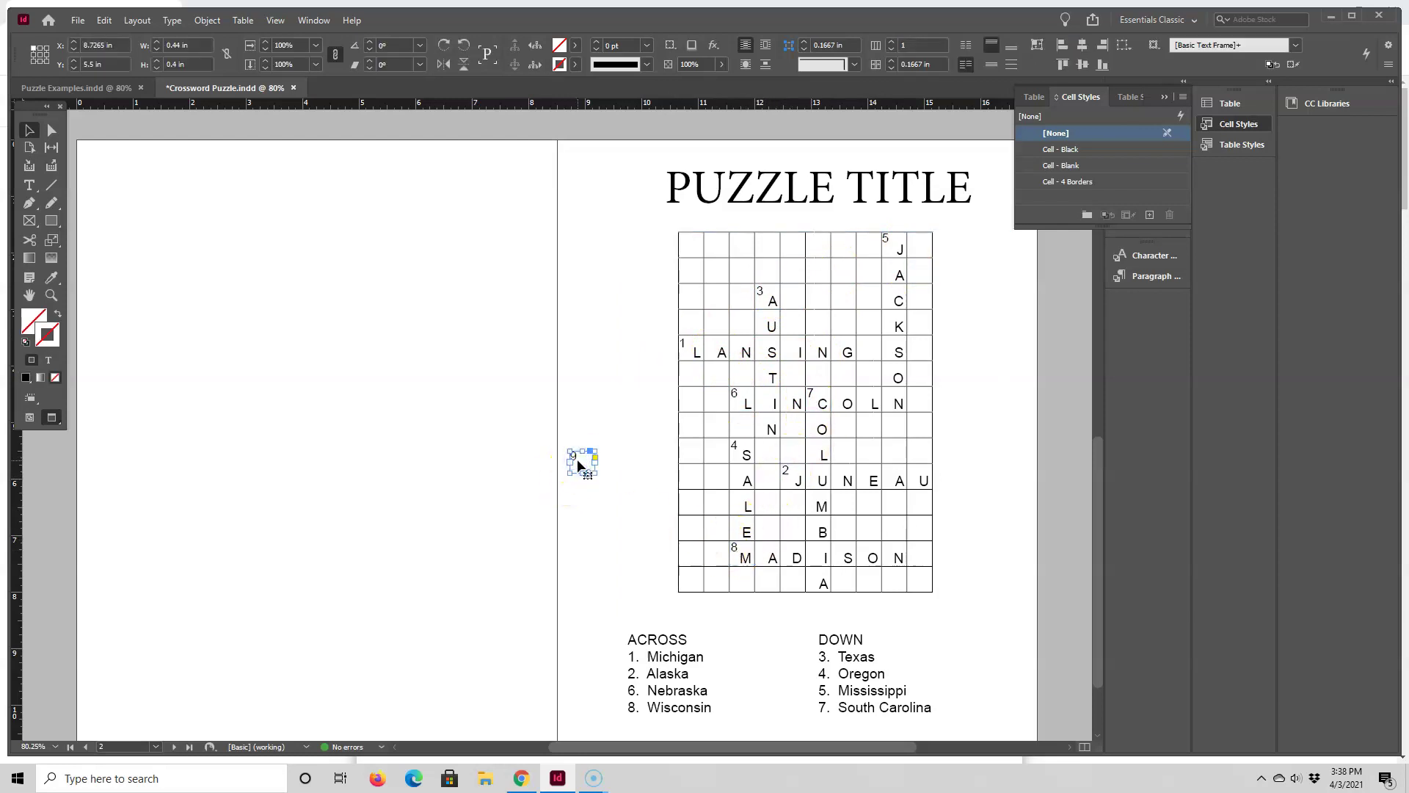
key("Delete")
left_click(698, 355)
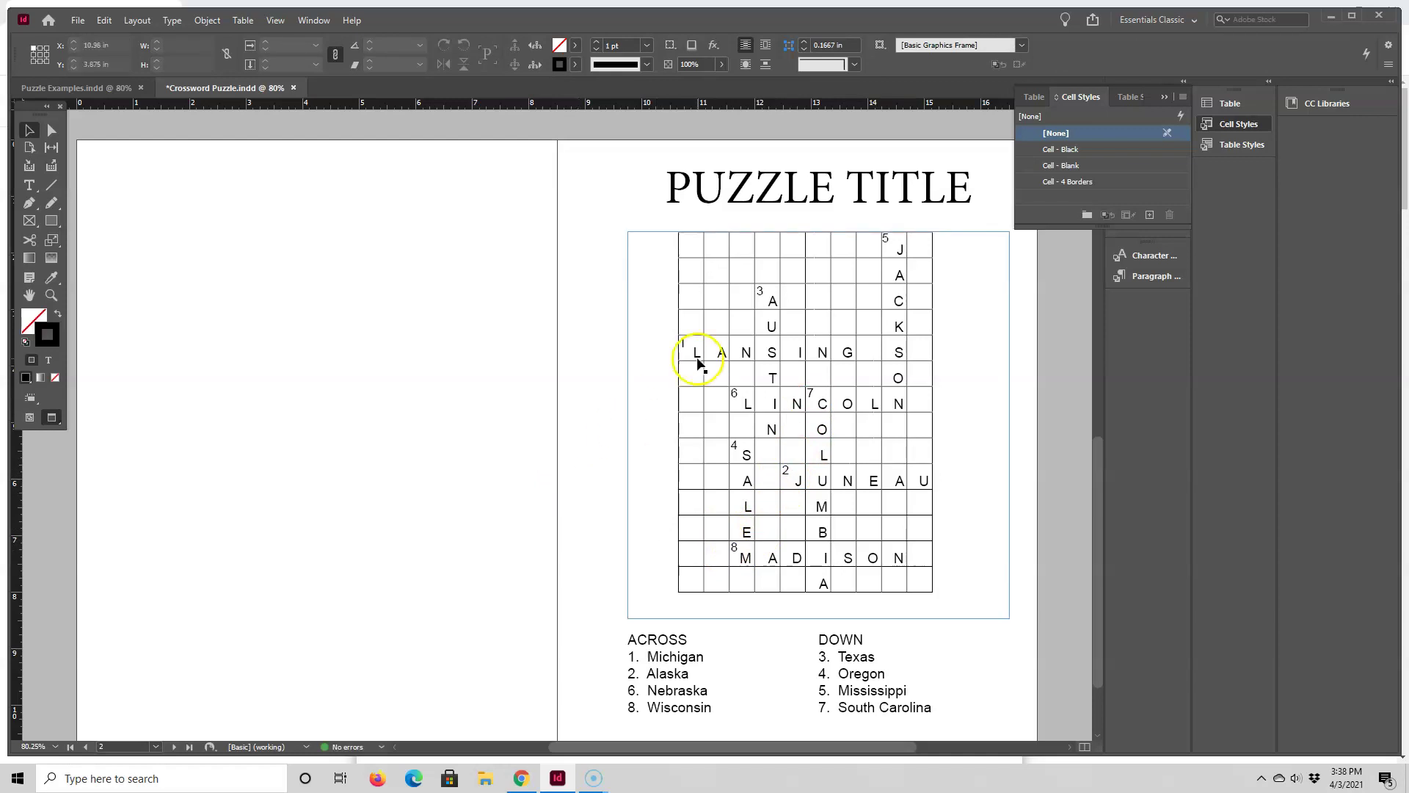
left_click(1018, 304)
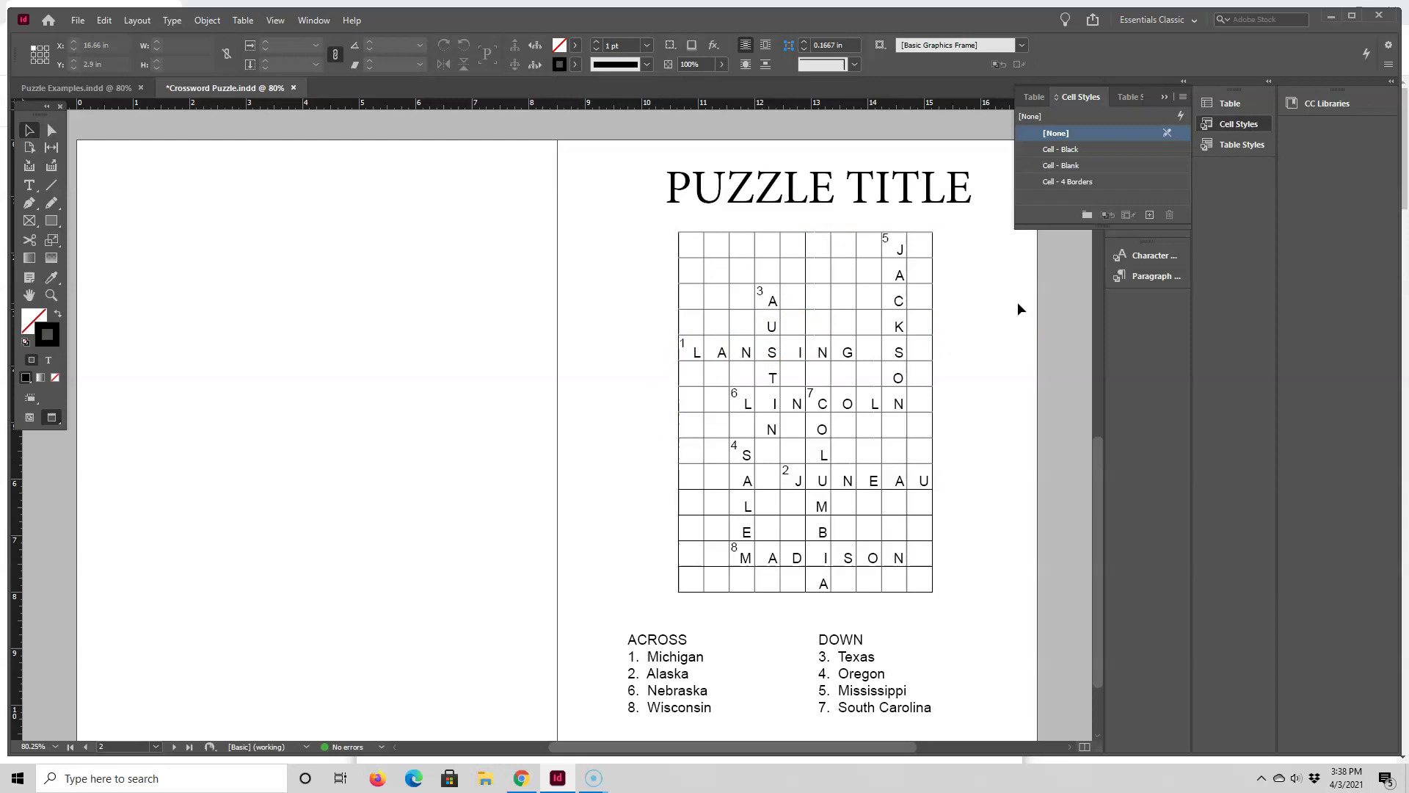
Step: Apply Cell - Blank to the top two rows and the blocks beside A/U and below O L N
left_click(962, 299)
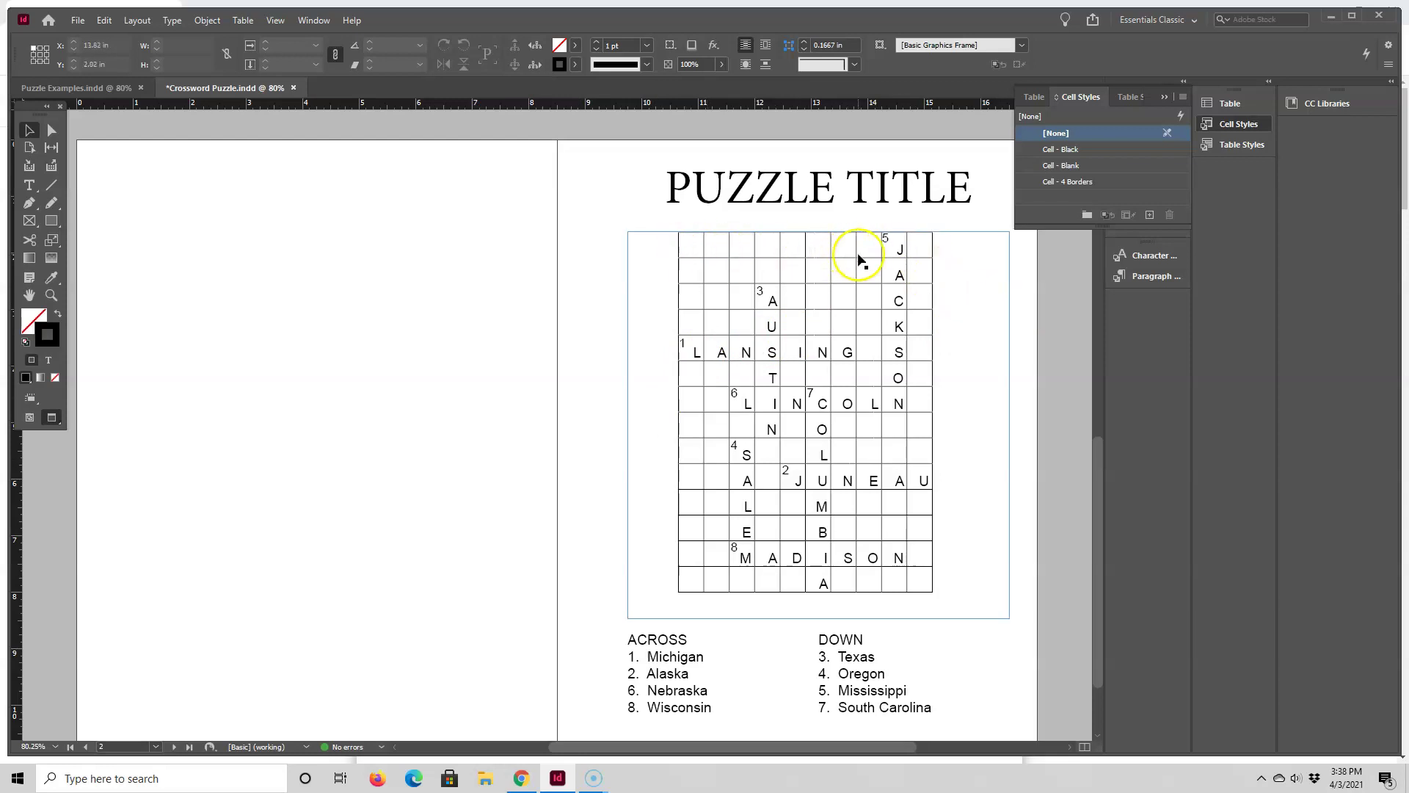
double_click(692, 252)
left_click_drag(695, 244, 867, 266)
left_click(1064, 165)
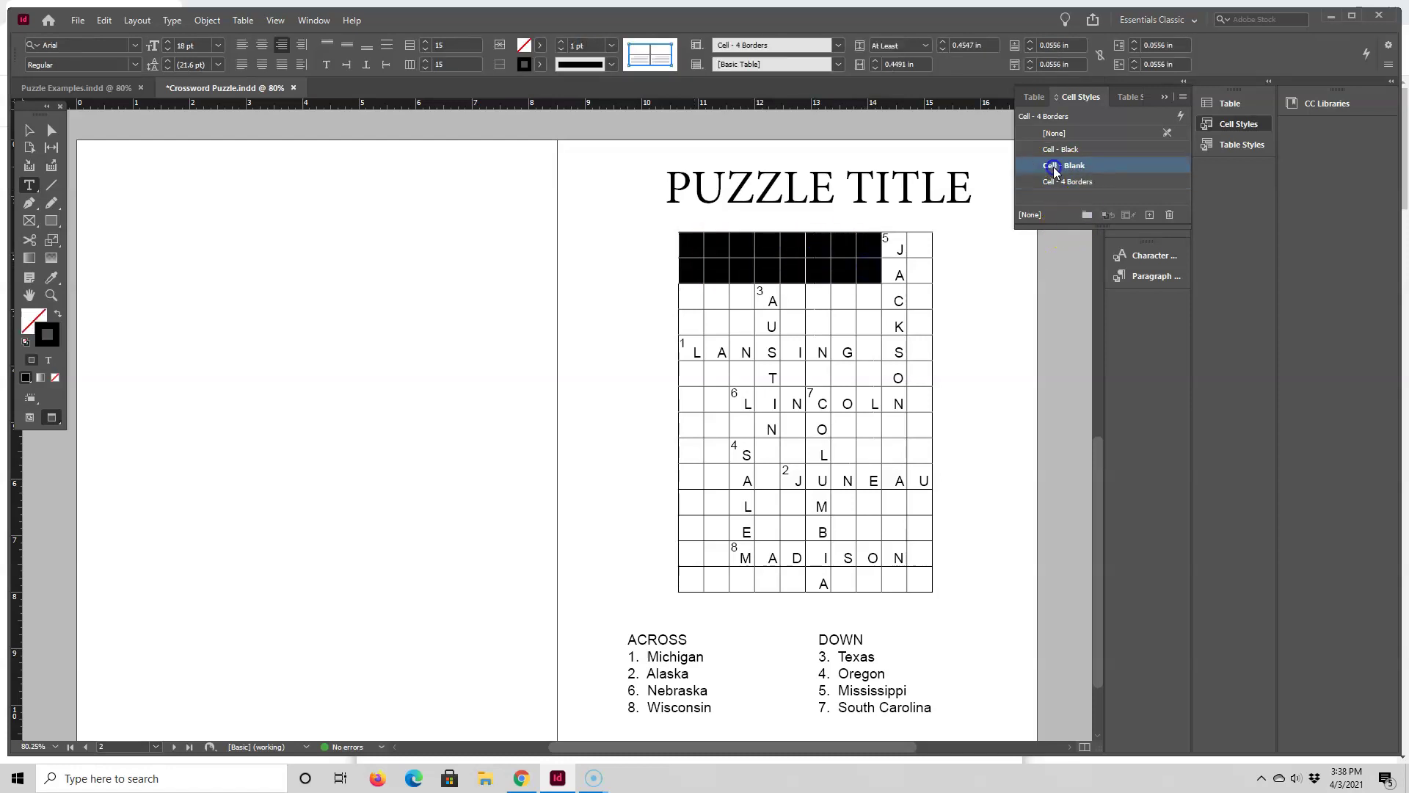
left_click_drag(795, 294, 856, 314)
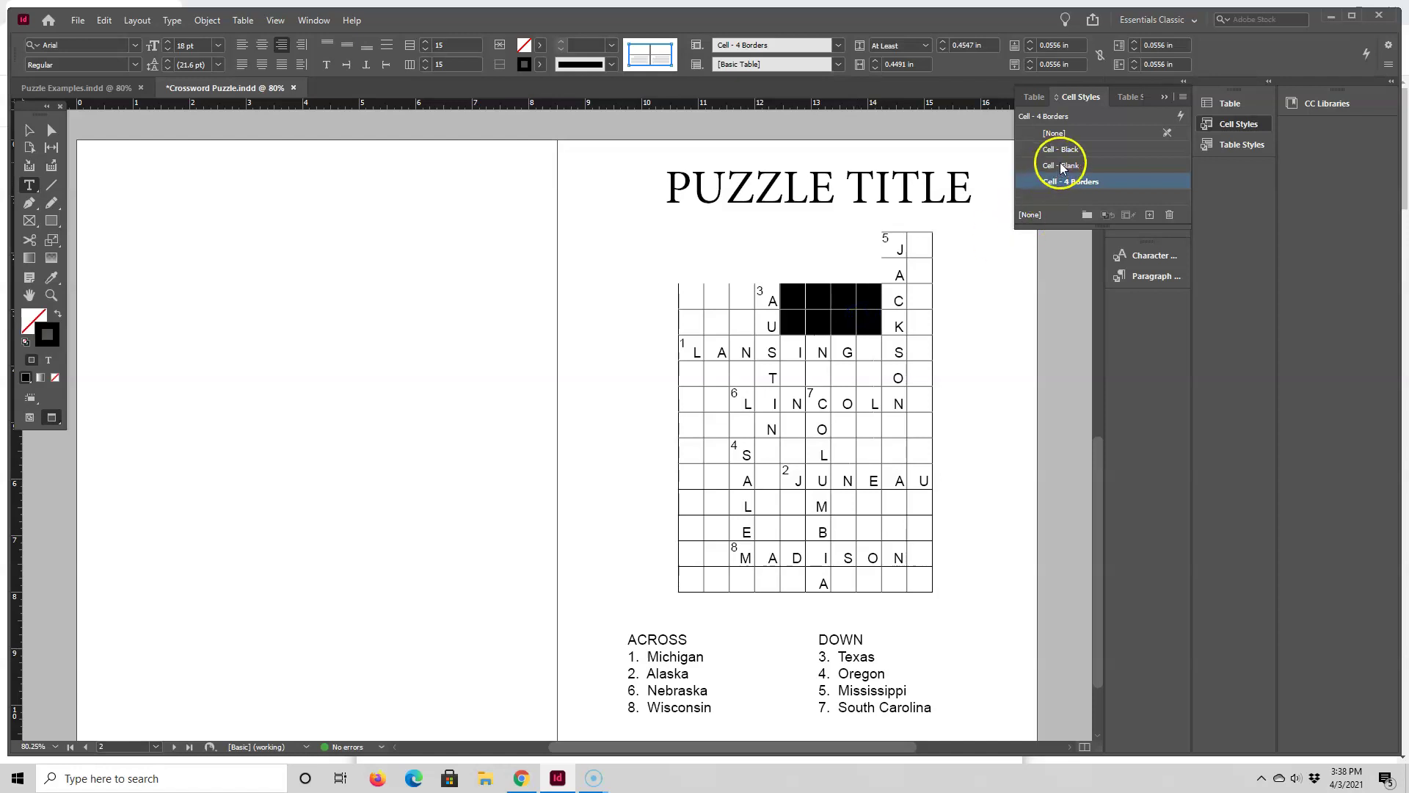
left_click(1064, 165)
left_click_drag(919, 243, 889, 449)
left_click(1066, 189)
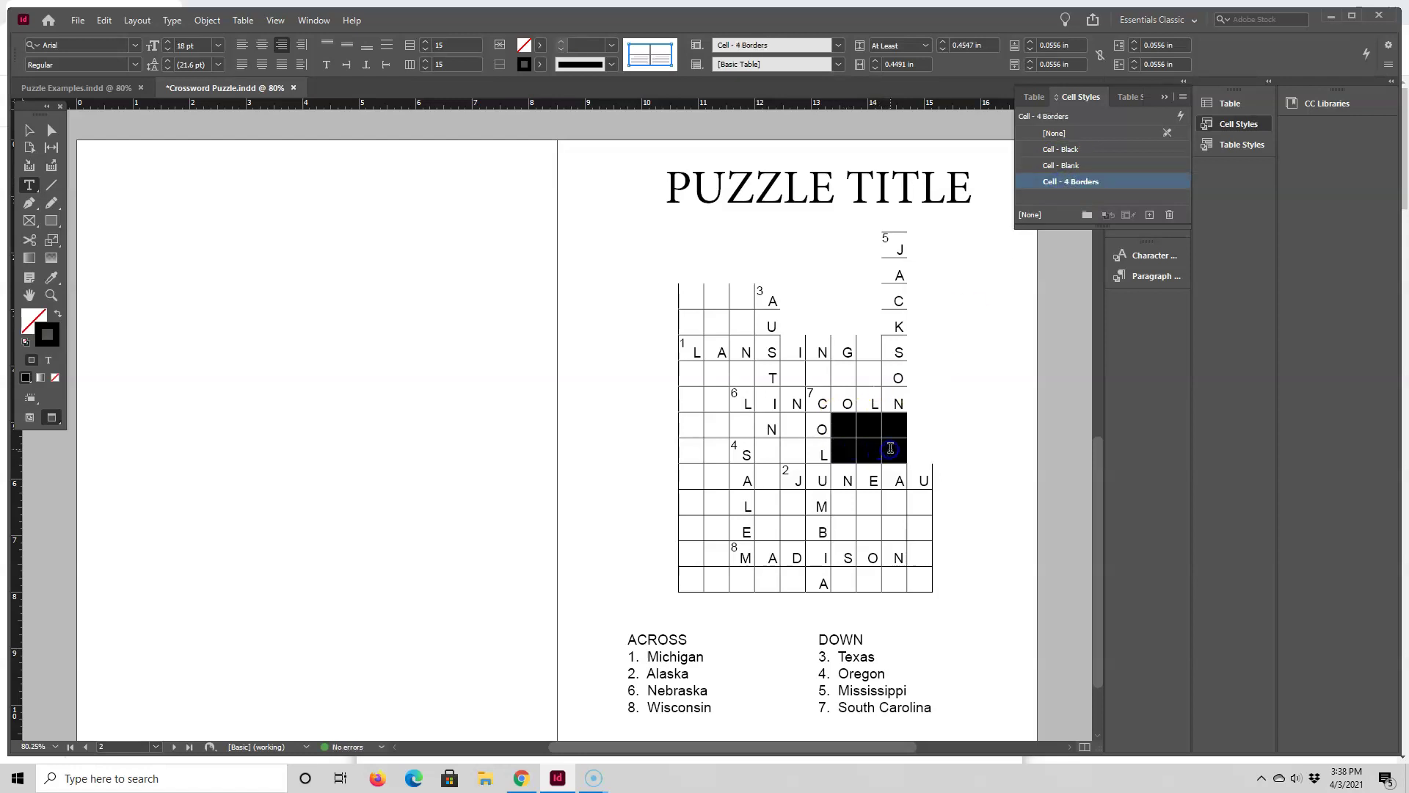
left_click(1071, 167)
Step: Apply Cell - Blank to the empty left-edge cells, top-left block, two left columns and bottom row
left_click_drag(687, 422, 737, 420)
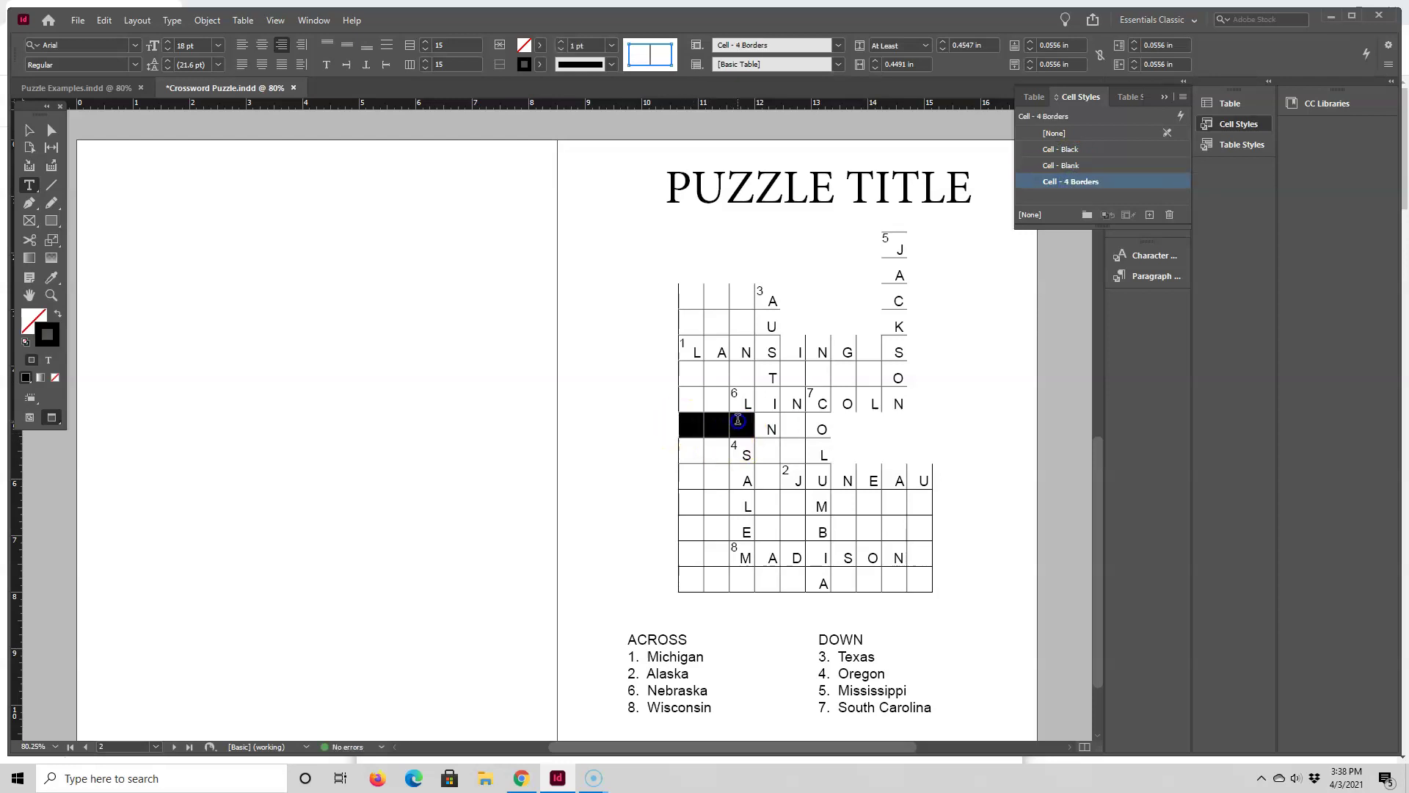
left_click(1057, 166)
left_click(690, 290)
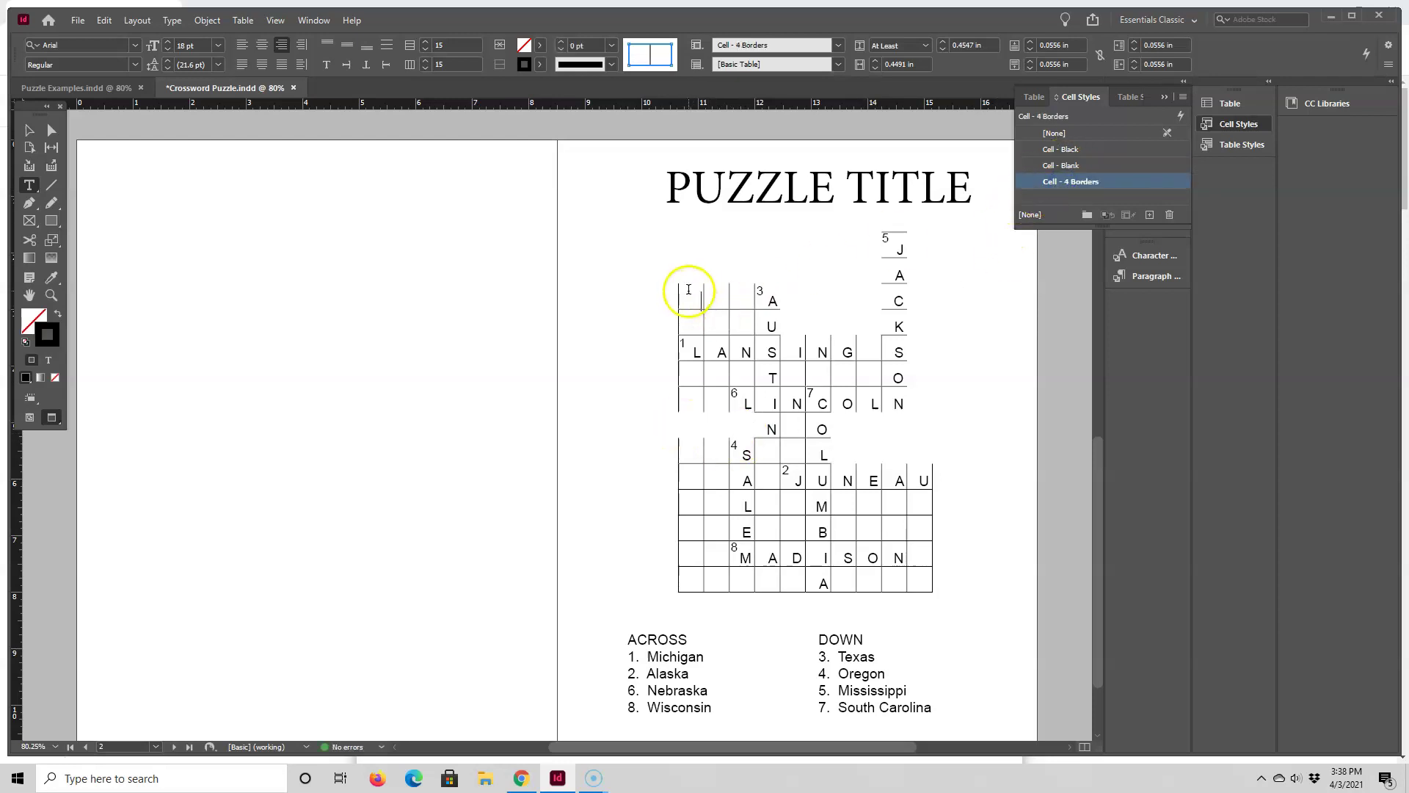
left_click_drag(689, 290, 735, 313)
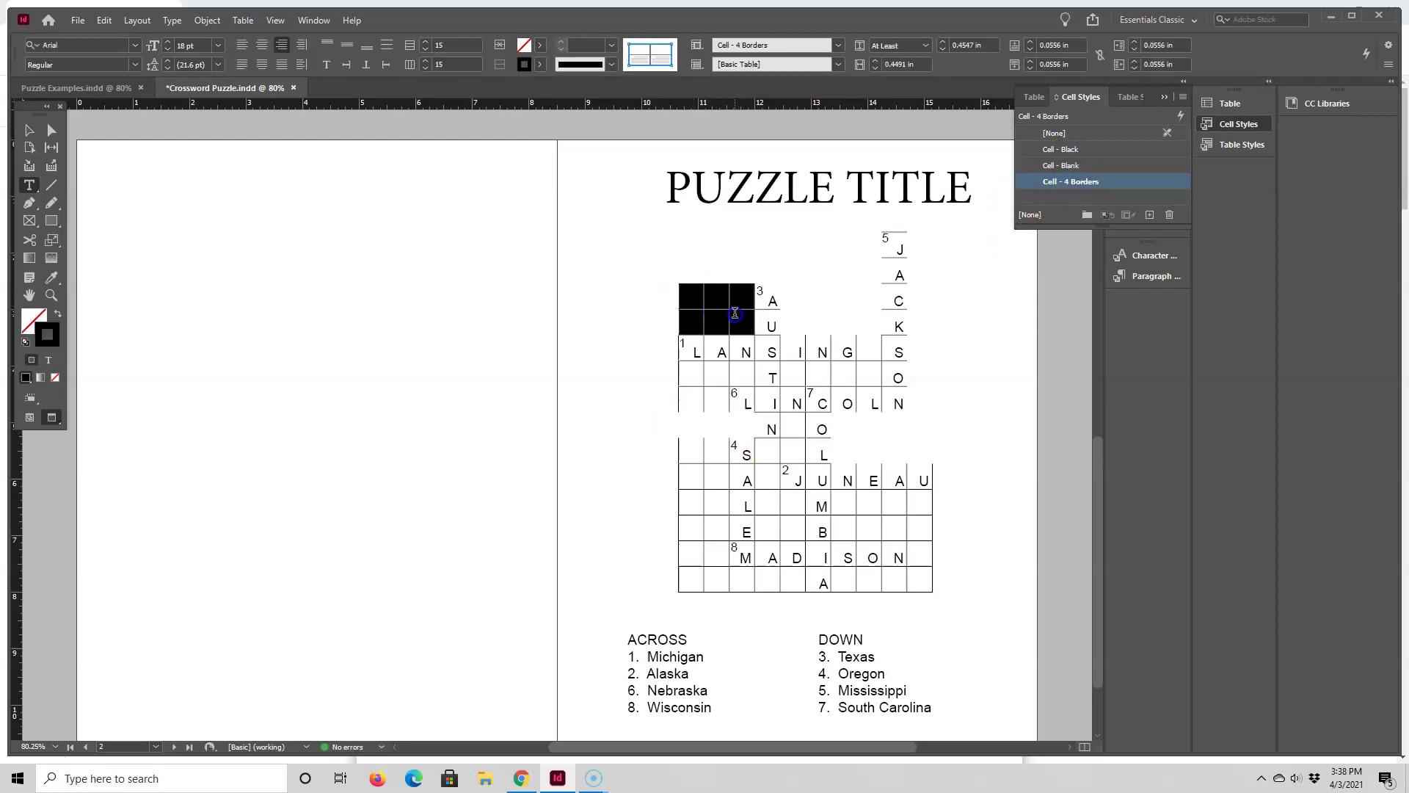
left_click(1060, 167)
left_click_drag(693, 371, 709, 583)
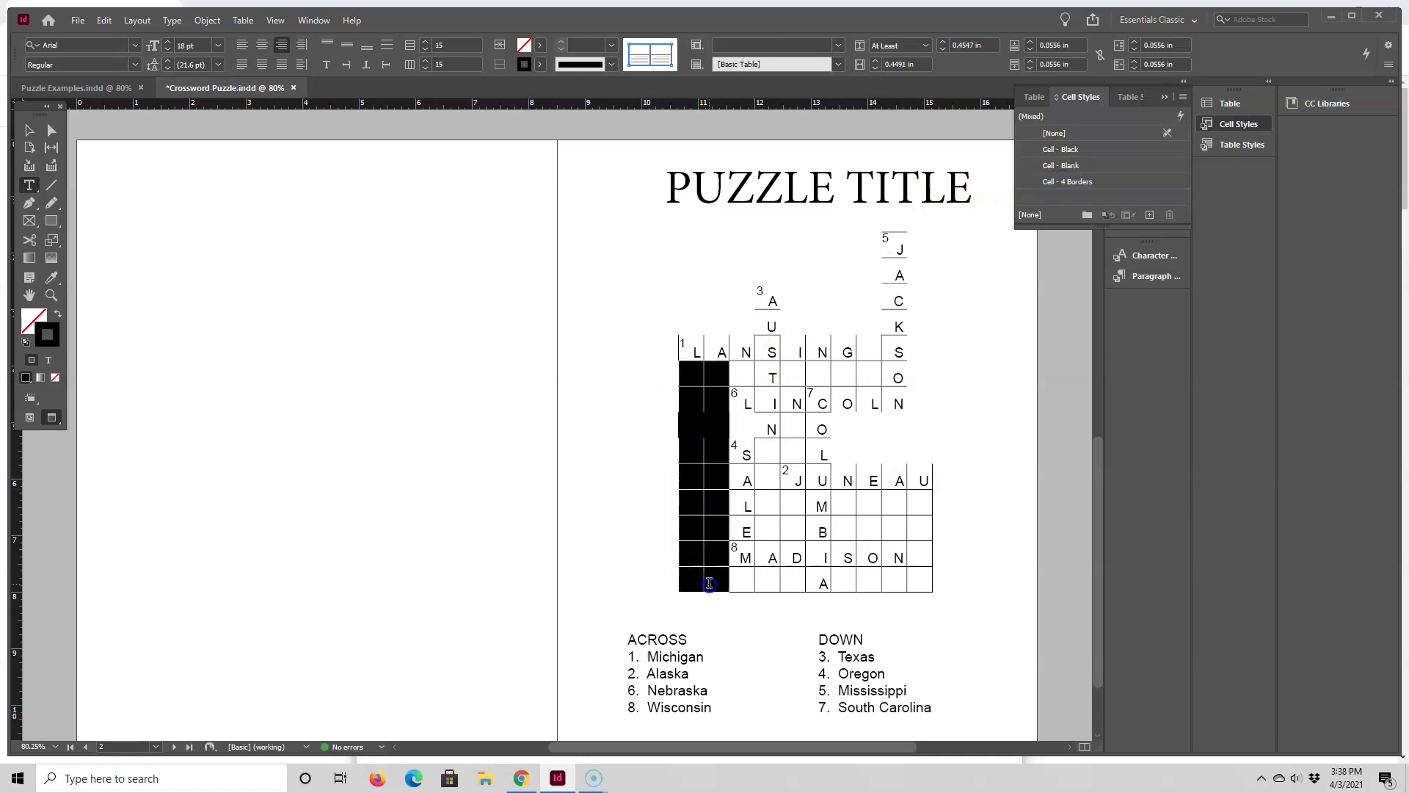
left_click(1062, 166)
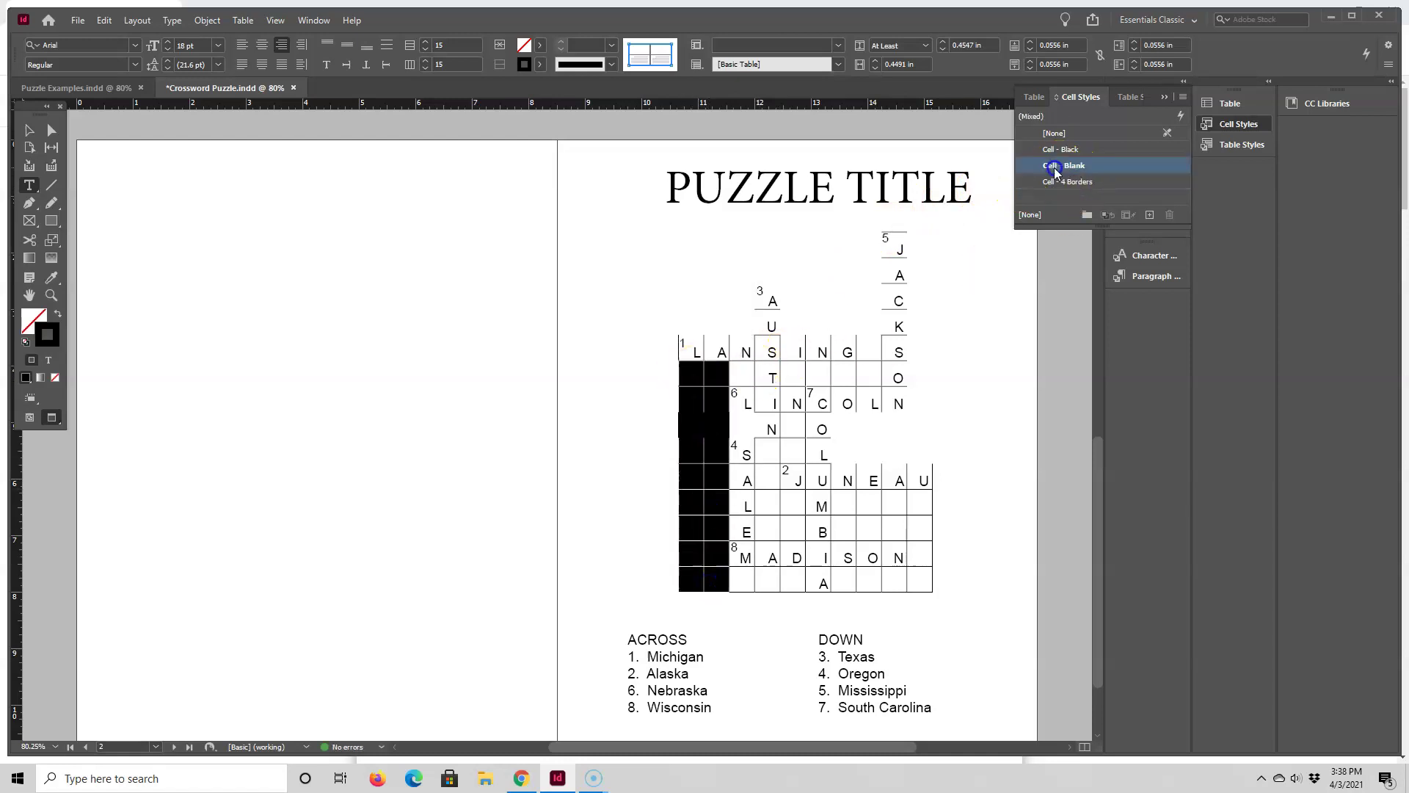
left_click(719, 583)
left_click_drag(719, 584, 779, 577)
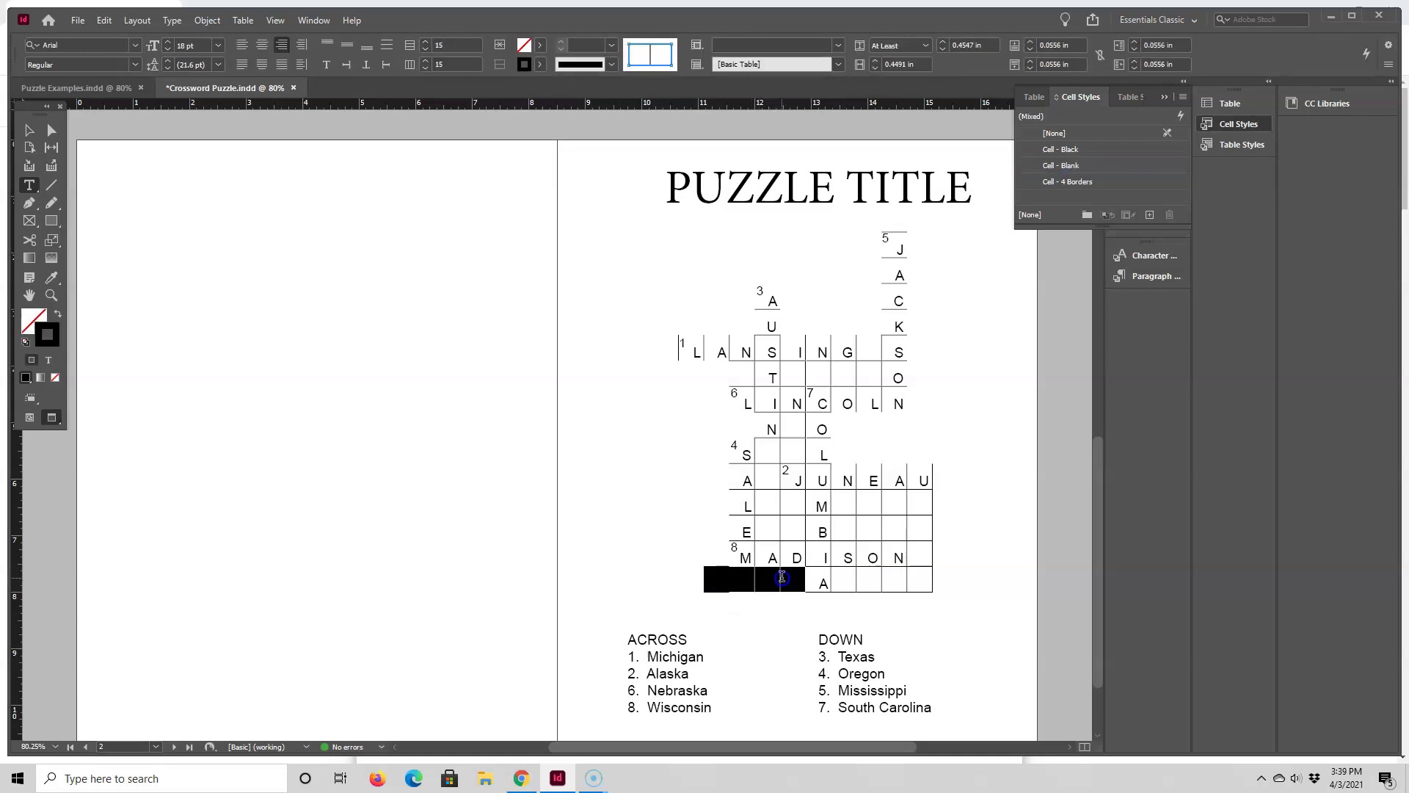
left_click(1062, 166)
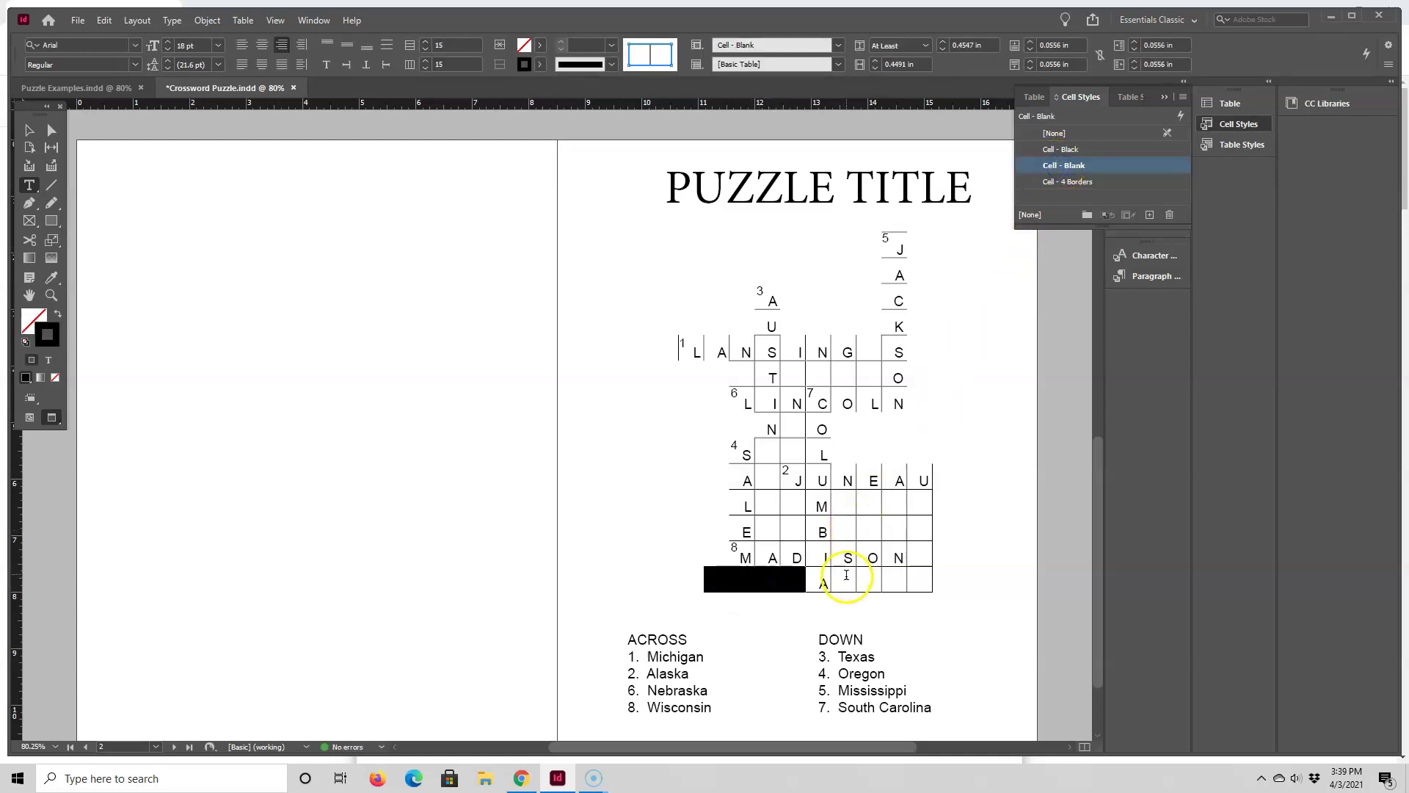
Step: Blank the empty cells right of A, below NEAU, beside COLUMBIA, below LINCOLN's N and LANSING
left_click_drag(844, 580, 872, 576)
left_click(1062, 165)
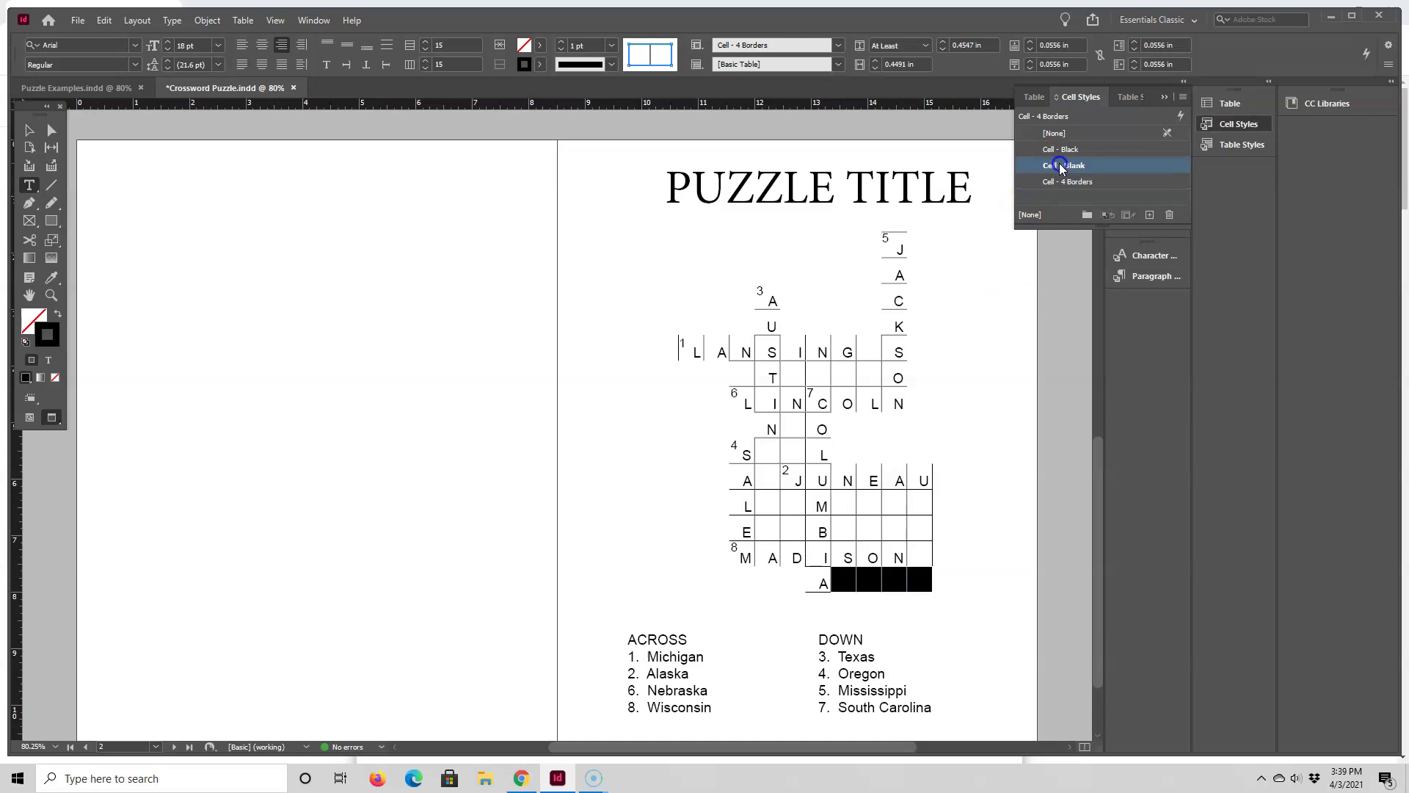
mouse_move(844, 505)
left_mouse_down()
mouse_move(861, 523)
mouse_move(926, 523)
left_mouse_up()
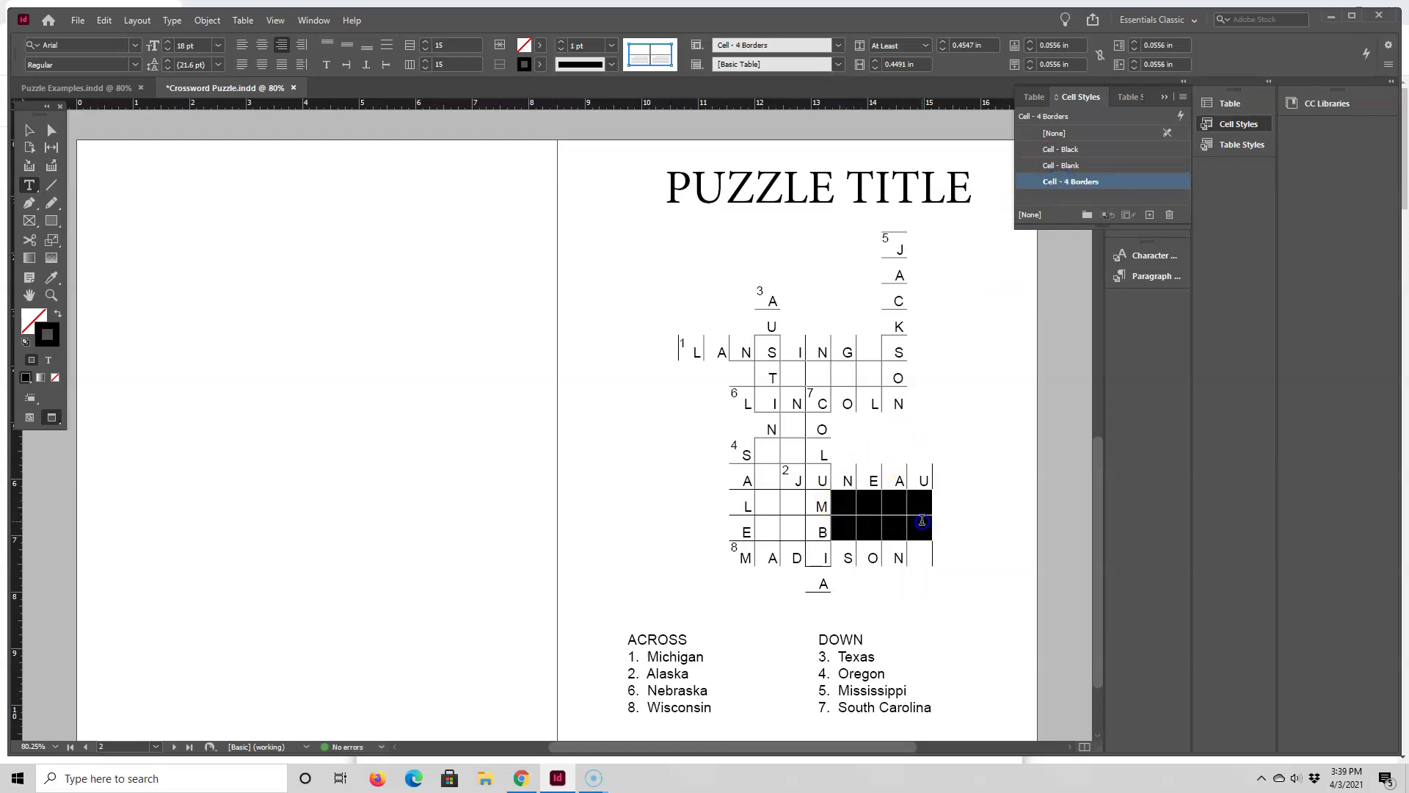
left_click(1062, 165)
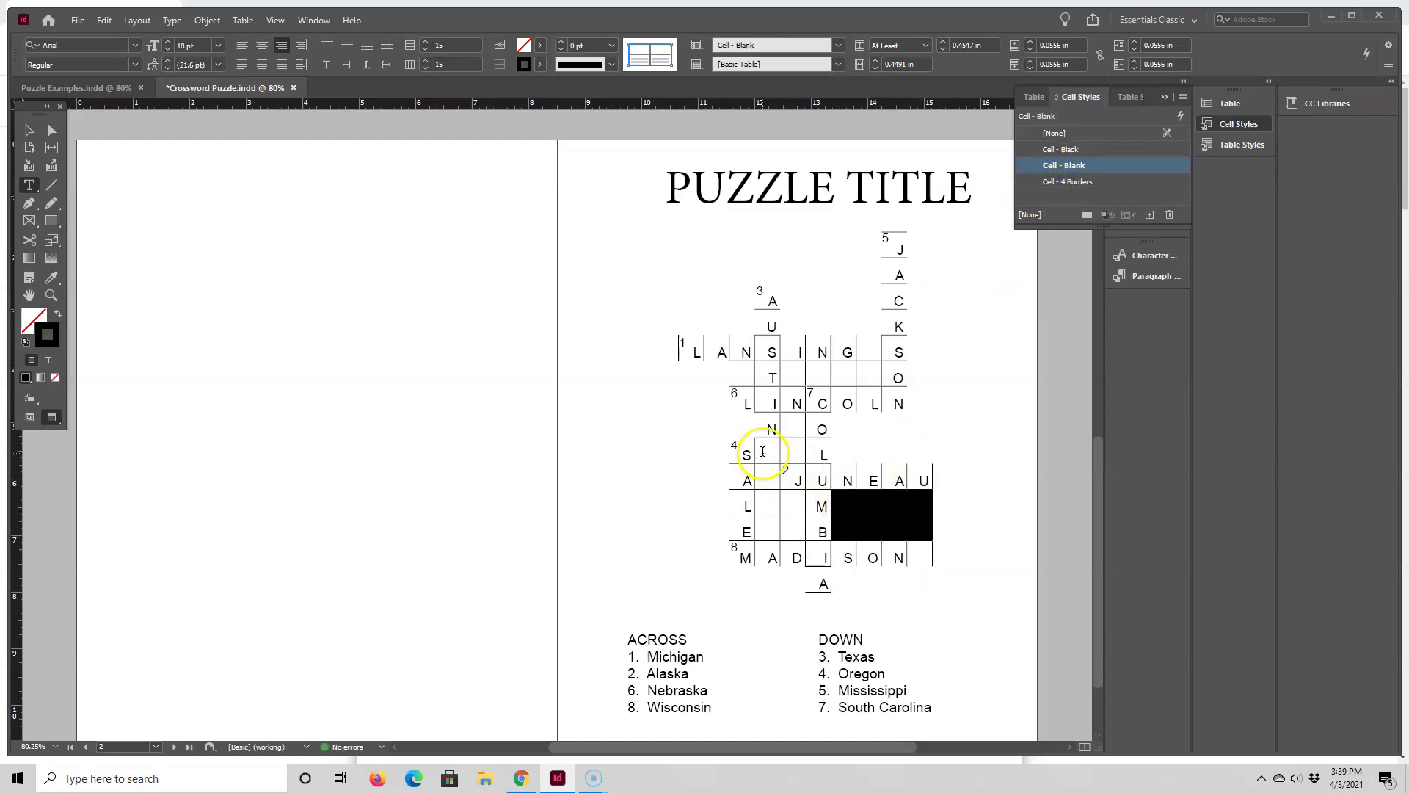
left_click_drag(768, 449, 771, 512)
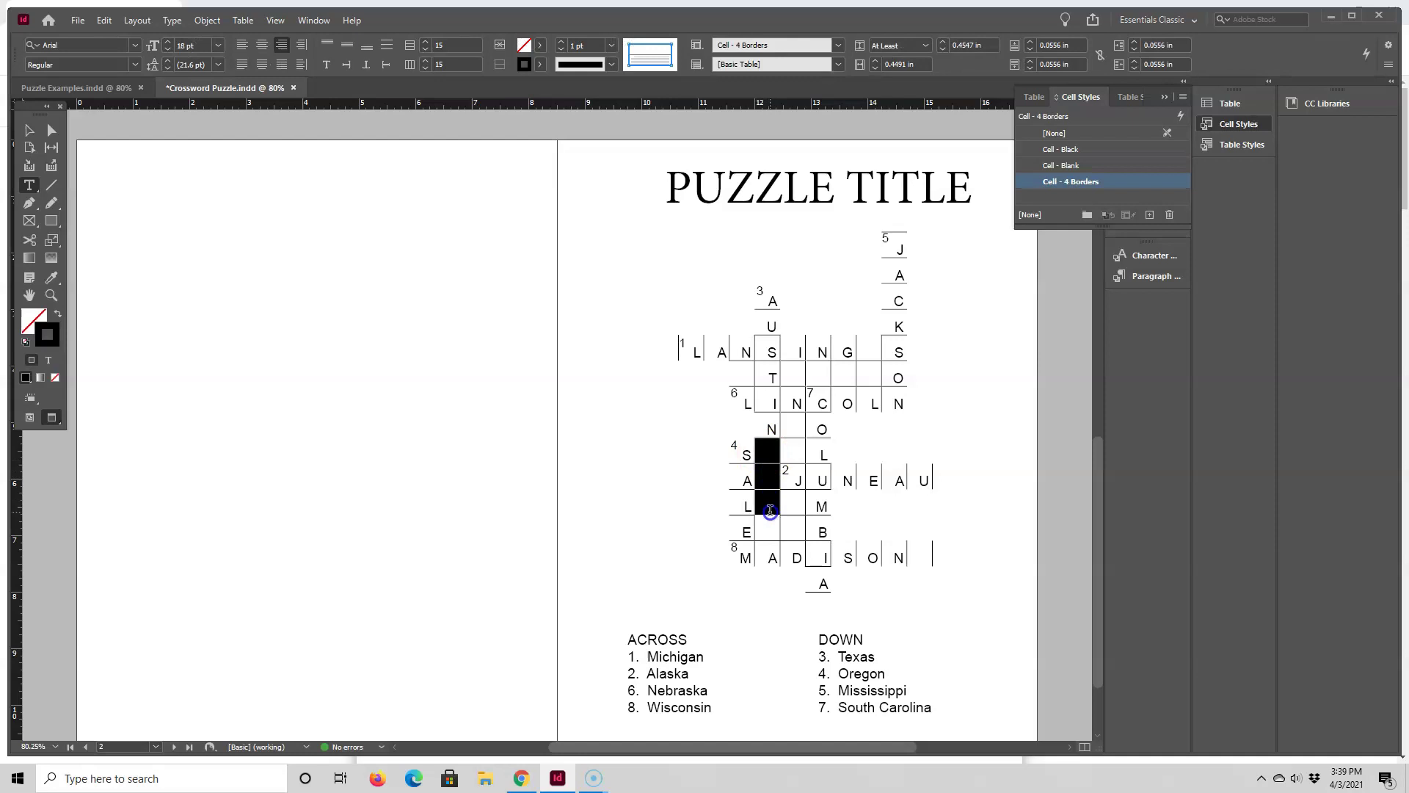
left_click(1062, 165)
left_click_drag(793, 423, 793, 452)
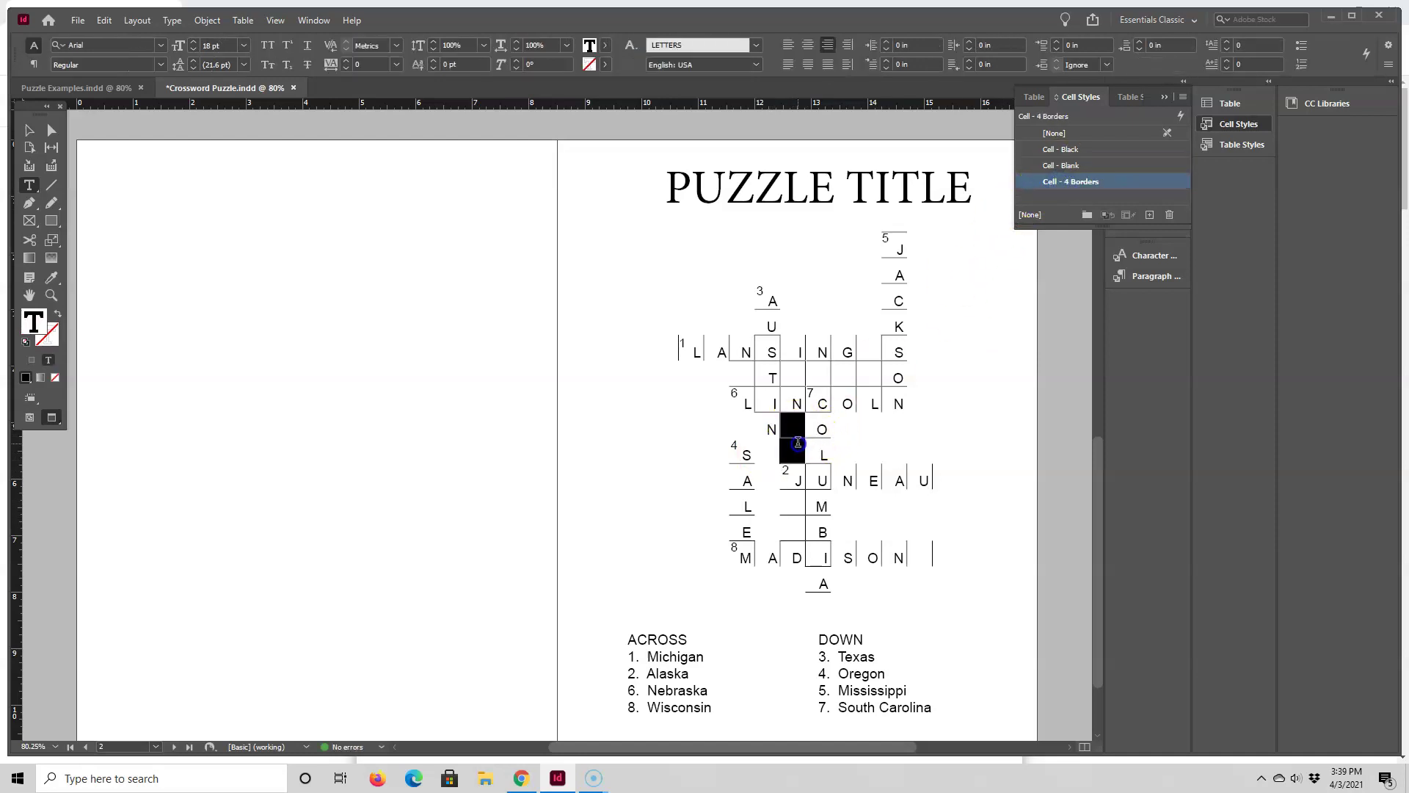
left_click(1062, 165)
left_click_drag(796, 503, 794, 527)
left_click(1063, 166)
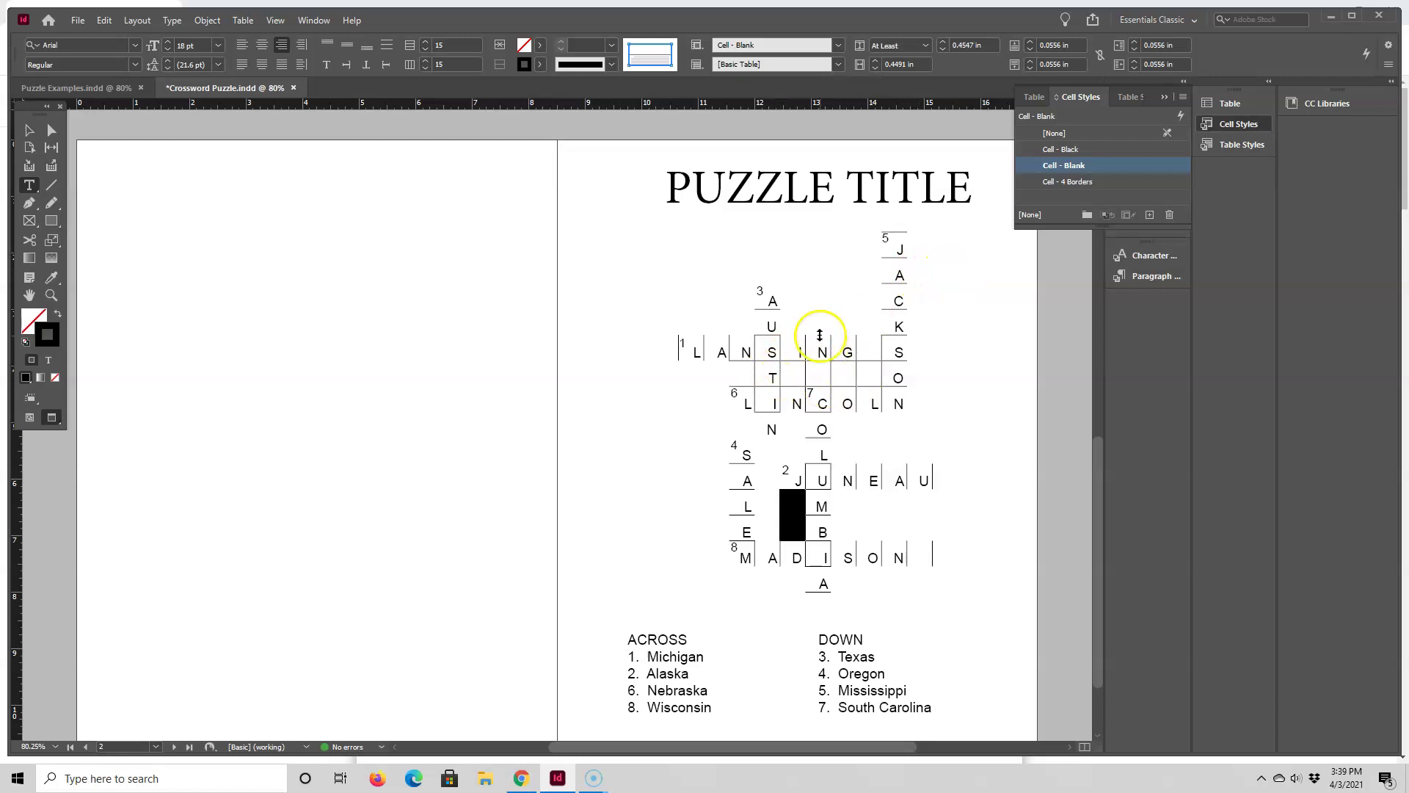
left_click_drag(789, 373, 871, 367)
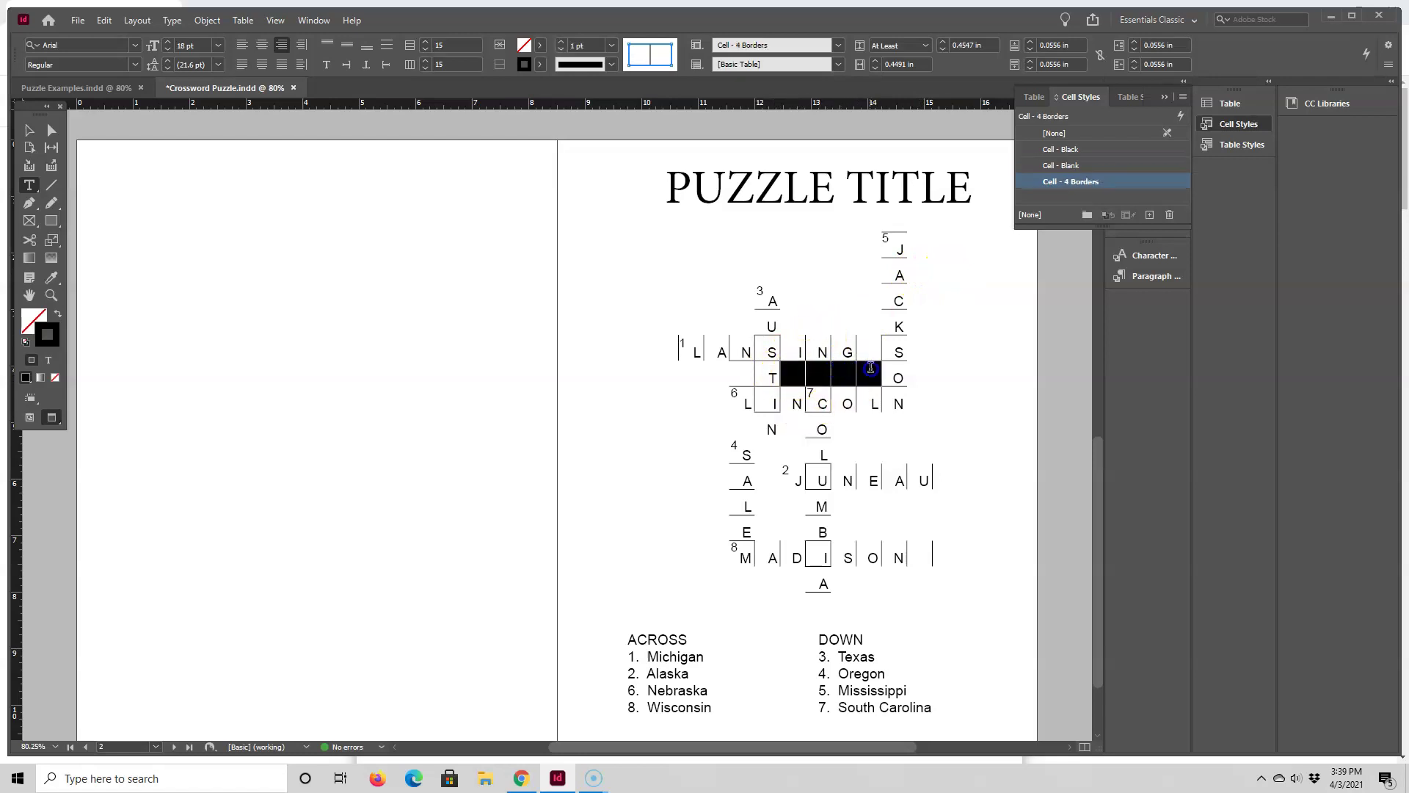
left_click(1064, 165)
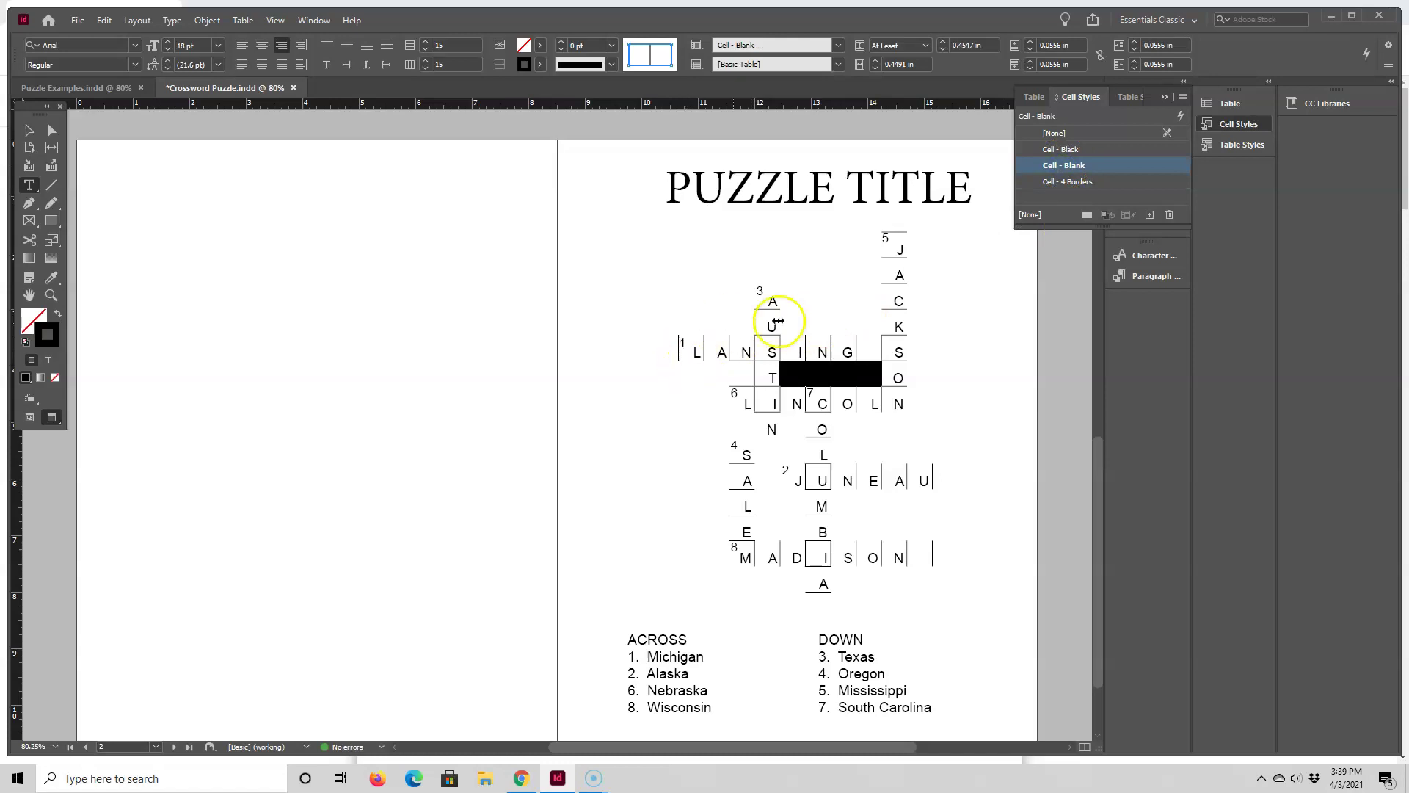
Step: Apply Cell - 4 Borders to the JACKSON, LINCOLN, LANSING and AUSTIN answer cells
left_click(893, 238)
left_click_drag(893, 238, 887, 395)
left_click(1059, 182)
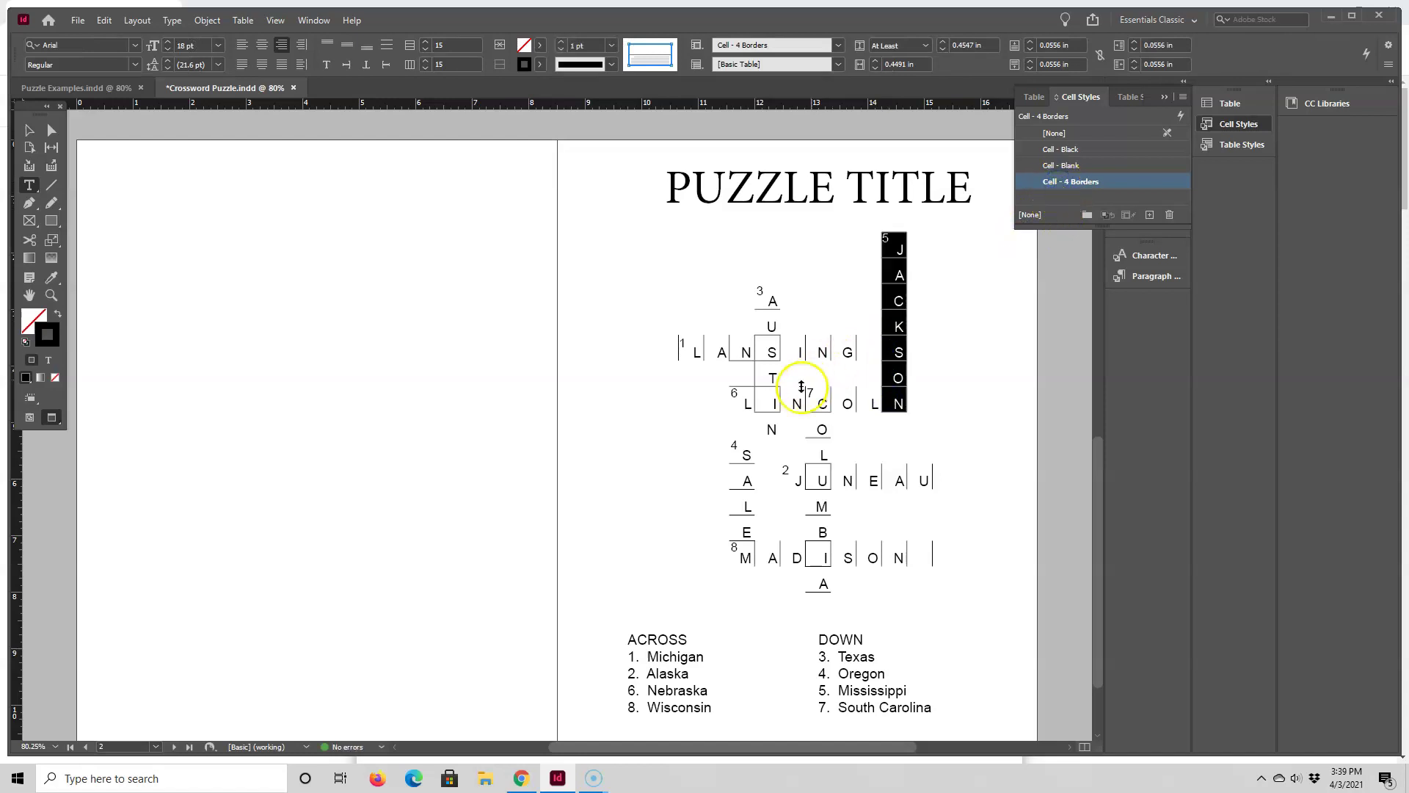
left_click_drag(741, 405, 864, 396)
left_click(1062, 180)
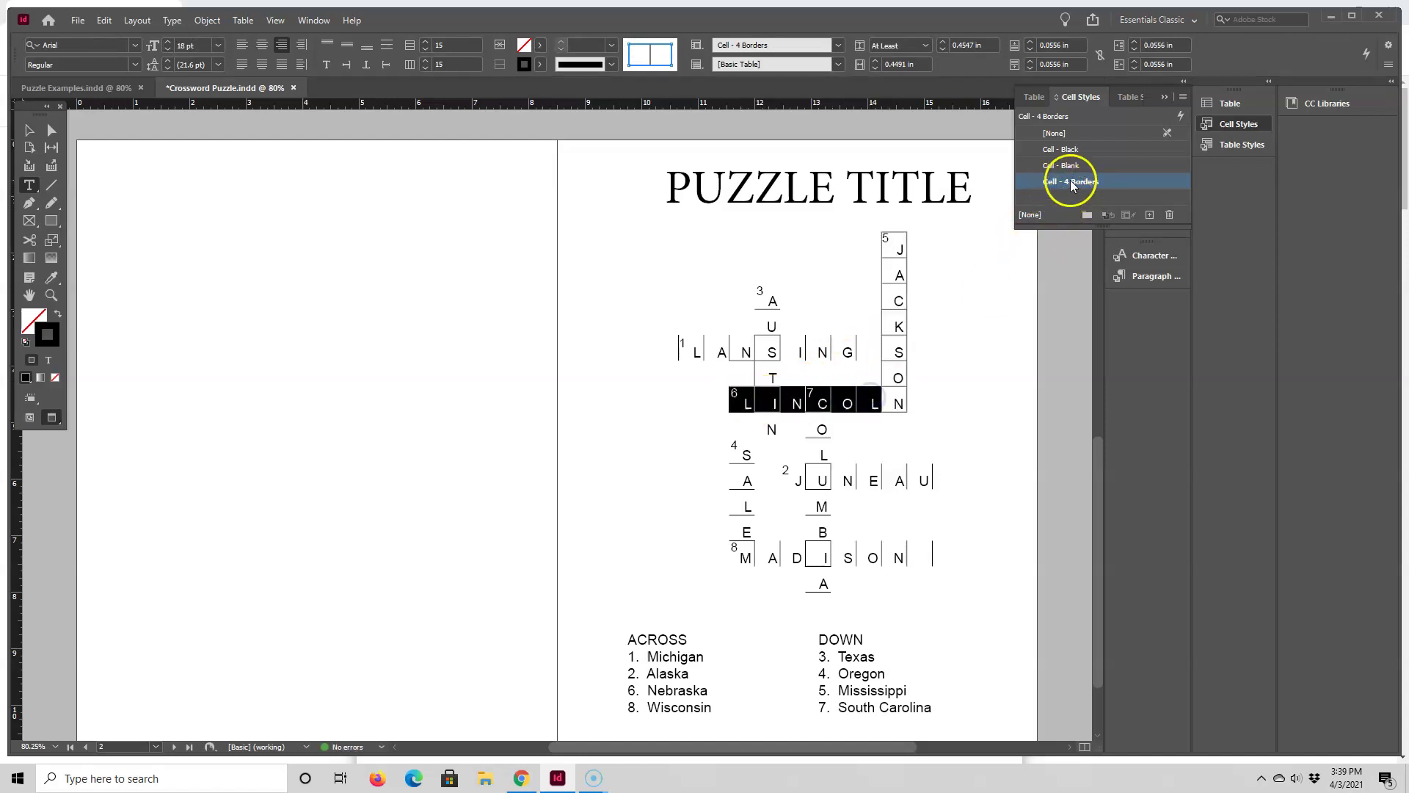
left_click_drag(694, 352, 851, 353)
left_click(1078, 182)
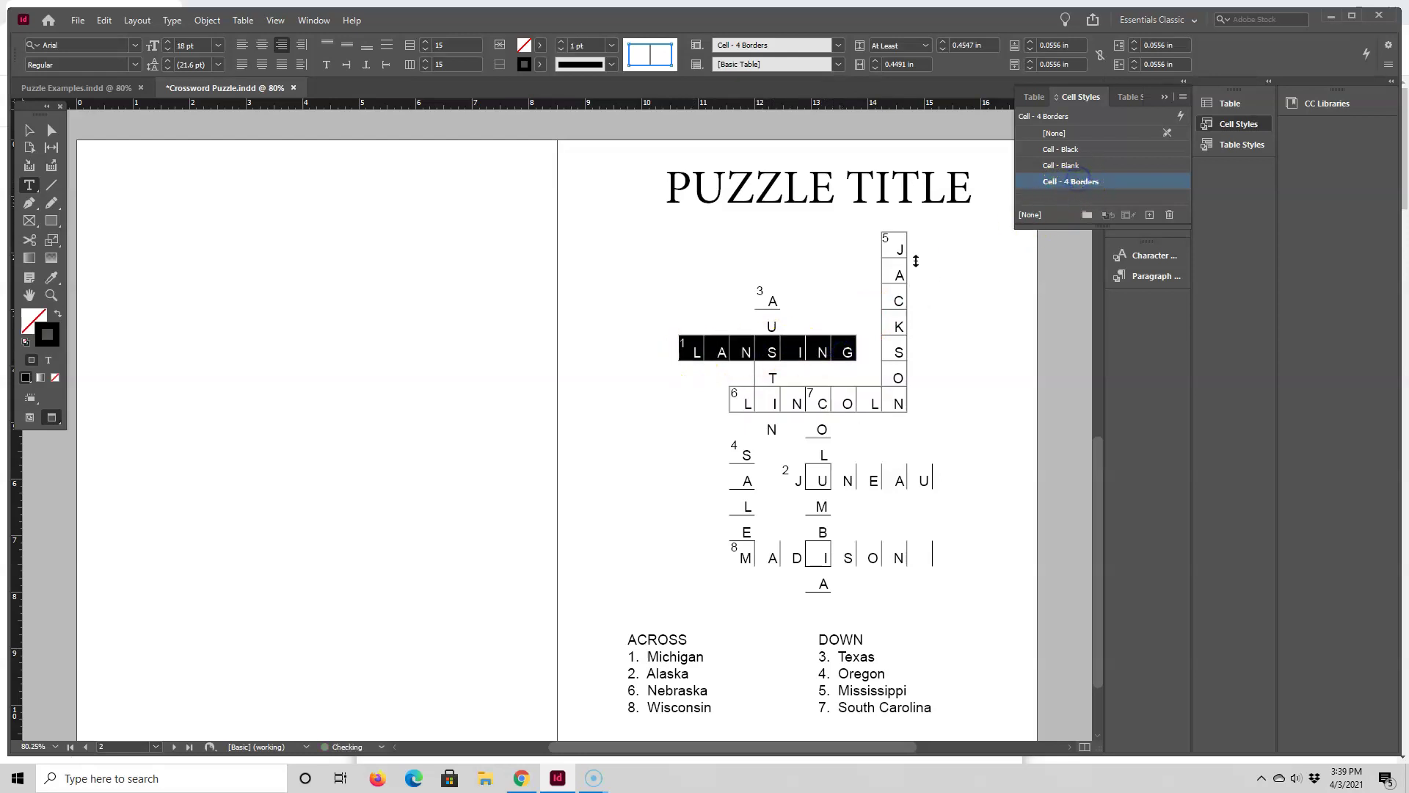
left_click_drag(771, 301, 756, 414)
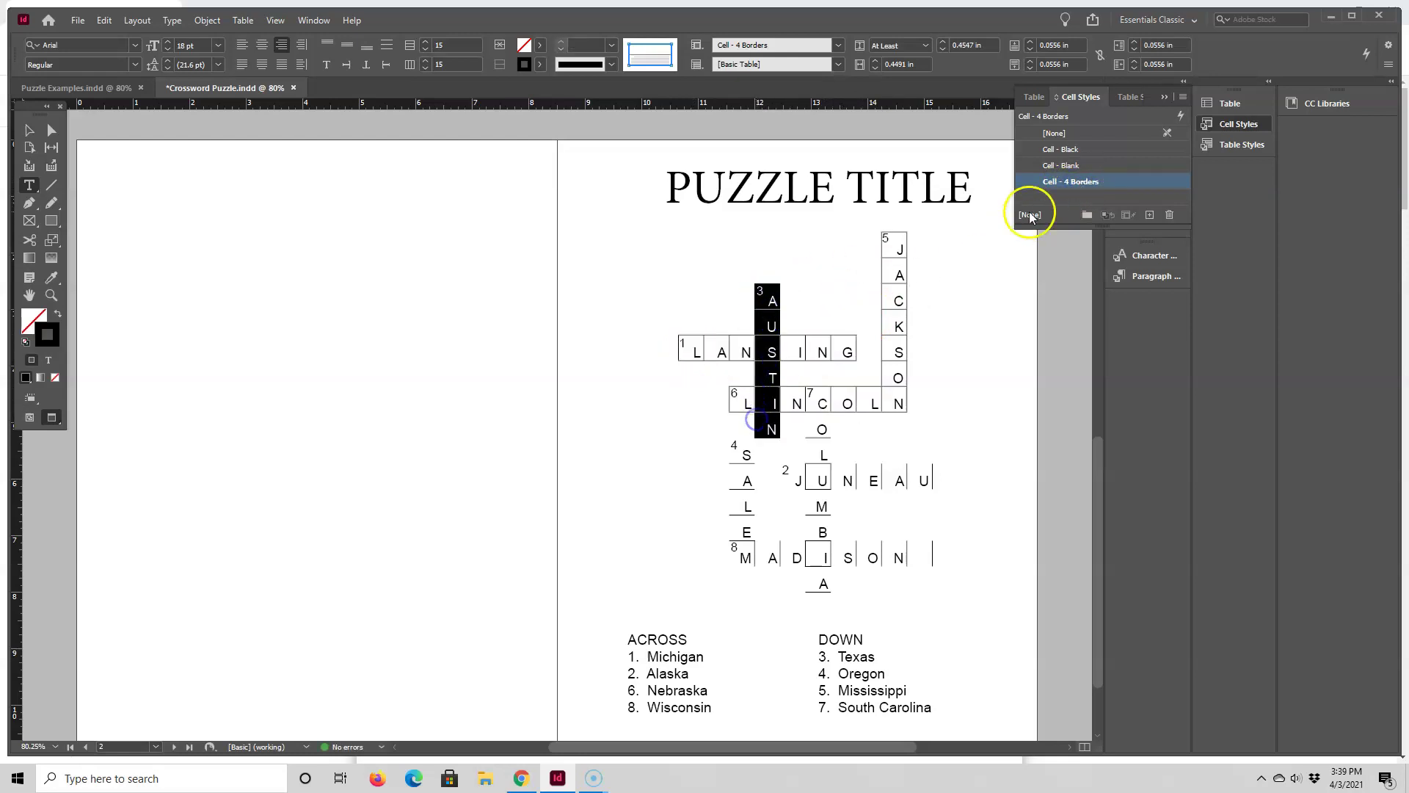
left_click(1061, 181)
Step: Apply Cell - 4 Borders to the COLUMBIA, JUNEAU and MADISON answer cells
left_click(820, 401)
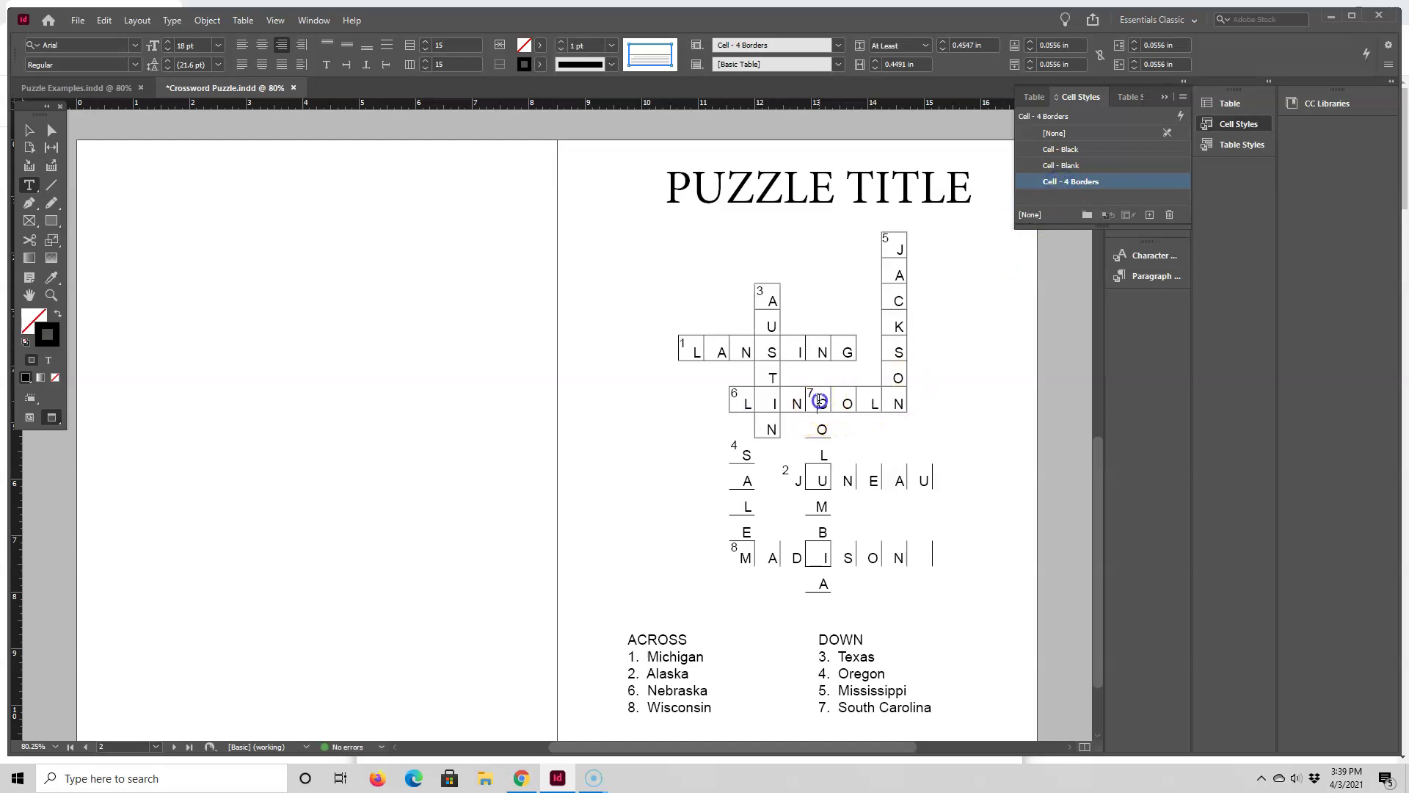
left_click_drag(820, 401, 821, 576)
left_click(1092, 182)
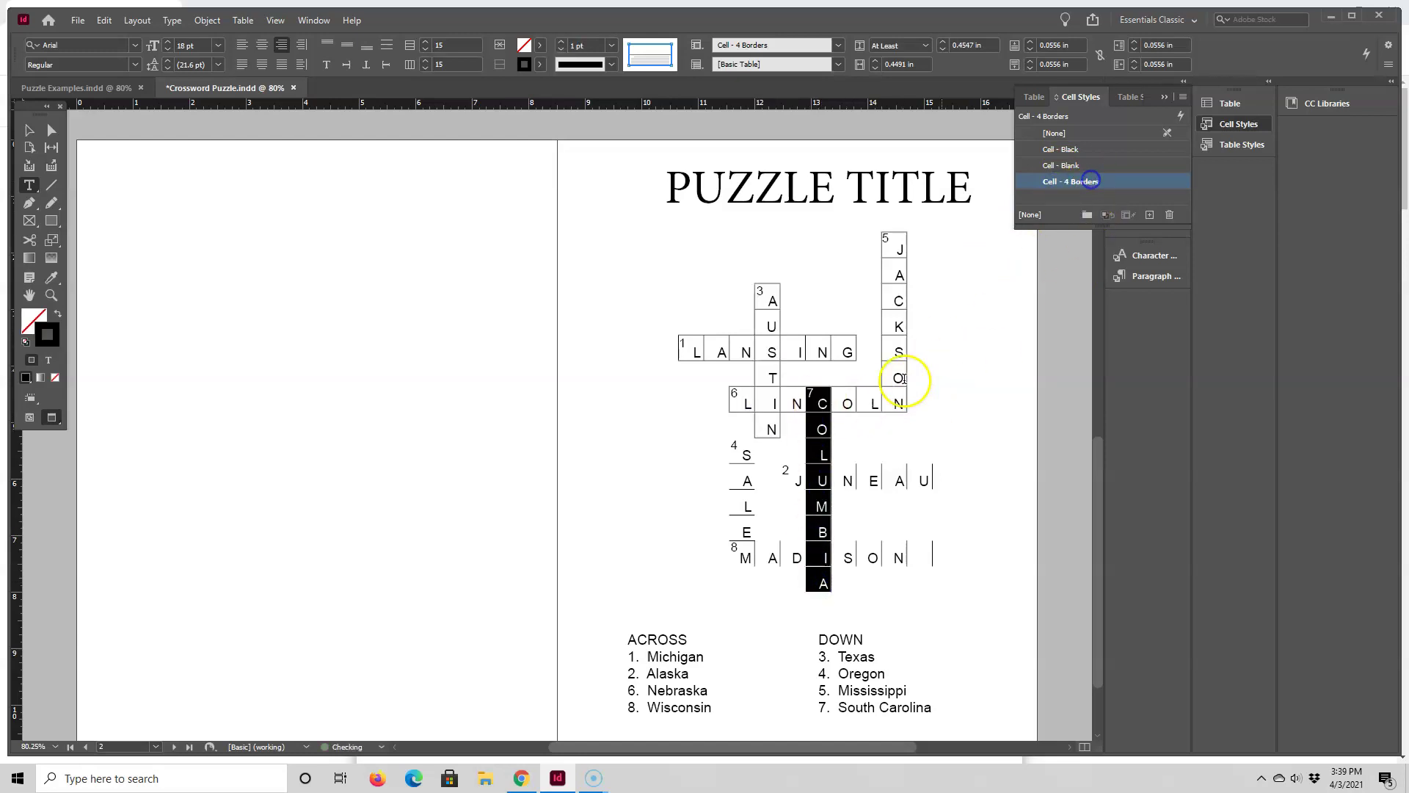
left_click_drag(789, 481, 900, 479)
left_click(1075, 182)
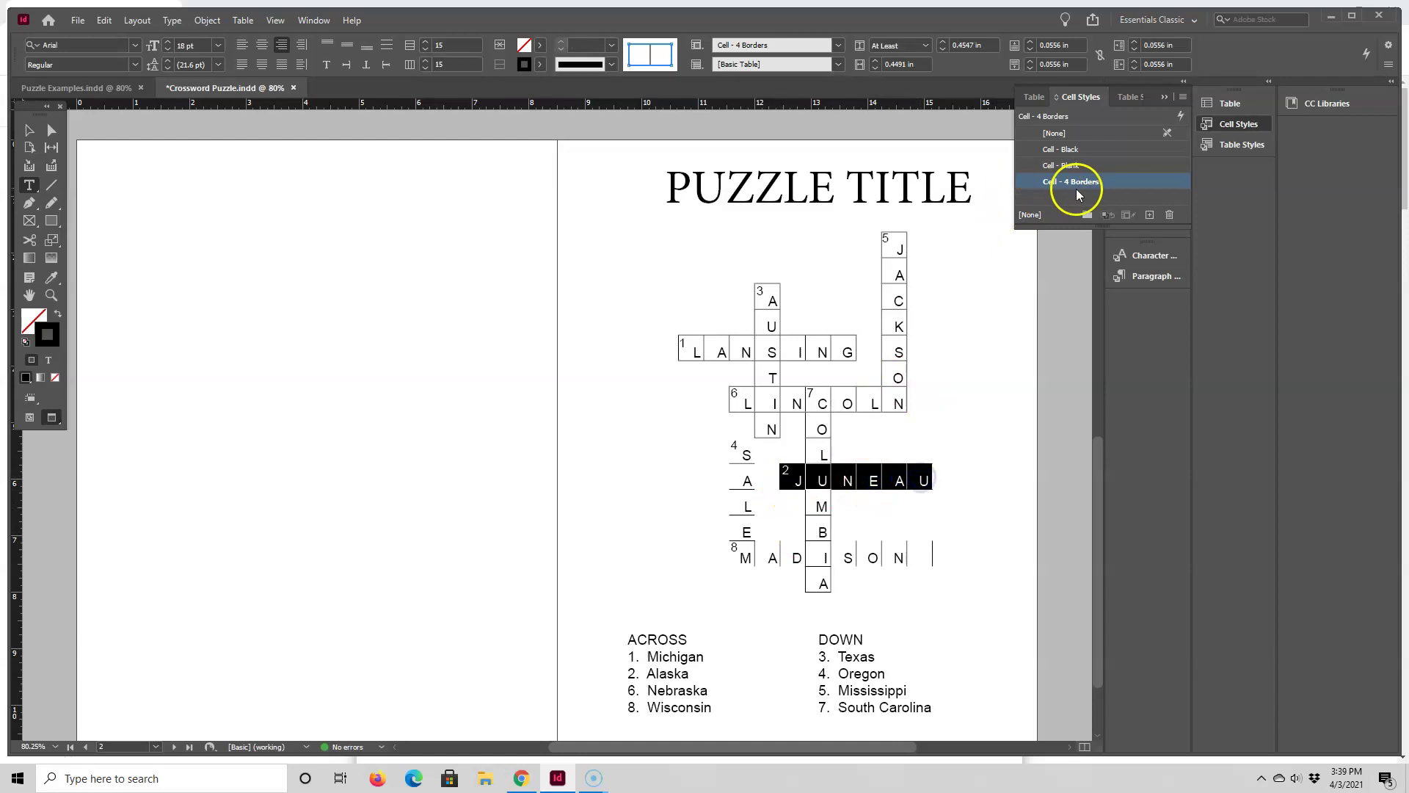
left_click_drag(744, 558, 889, 547)
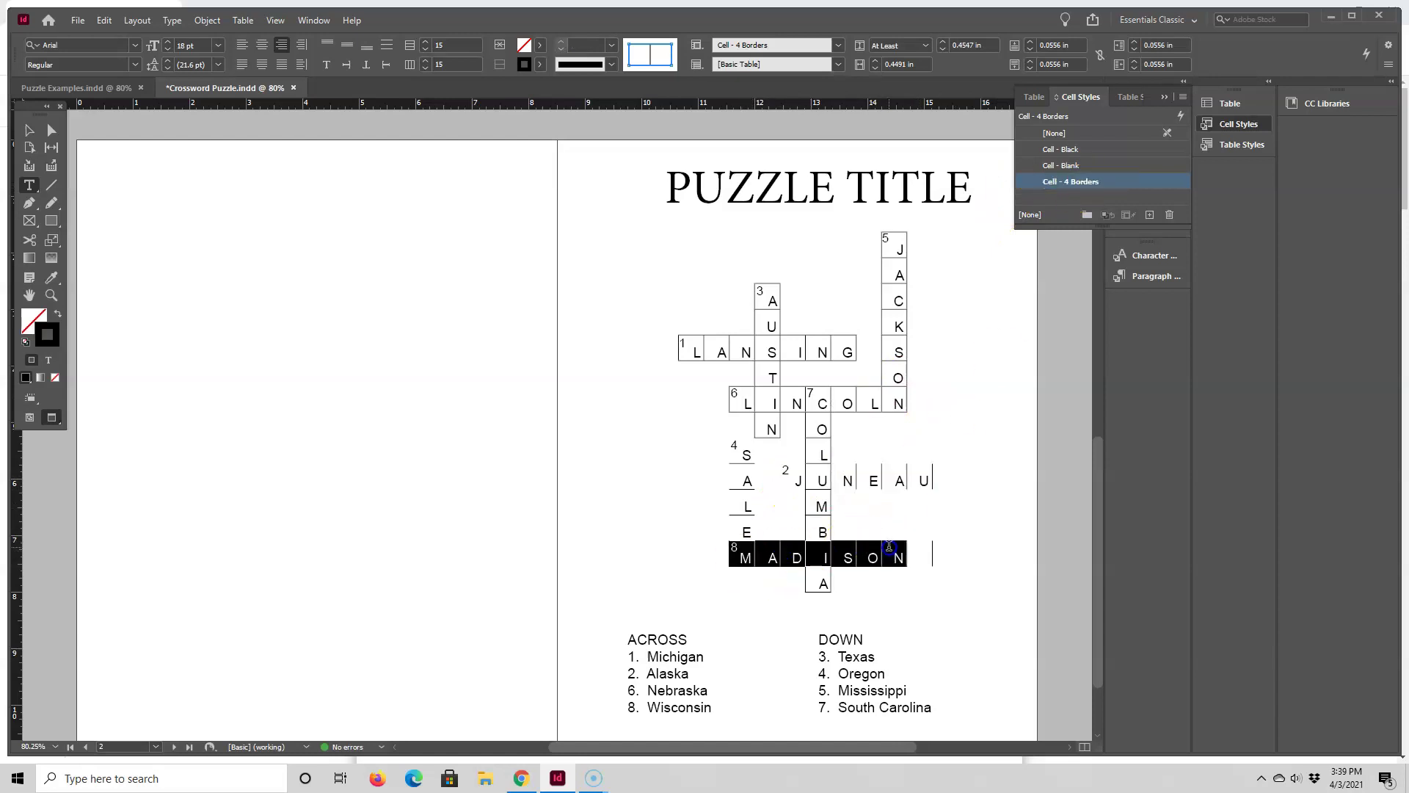
left_click(1069, 182)
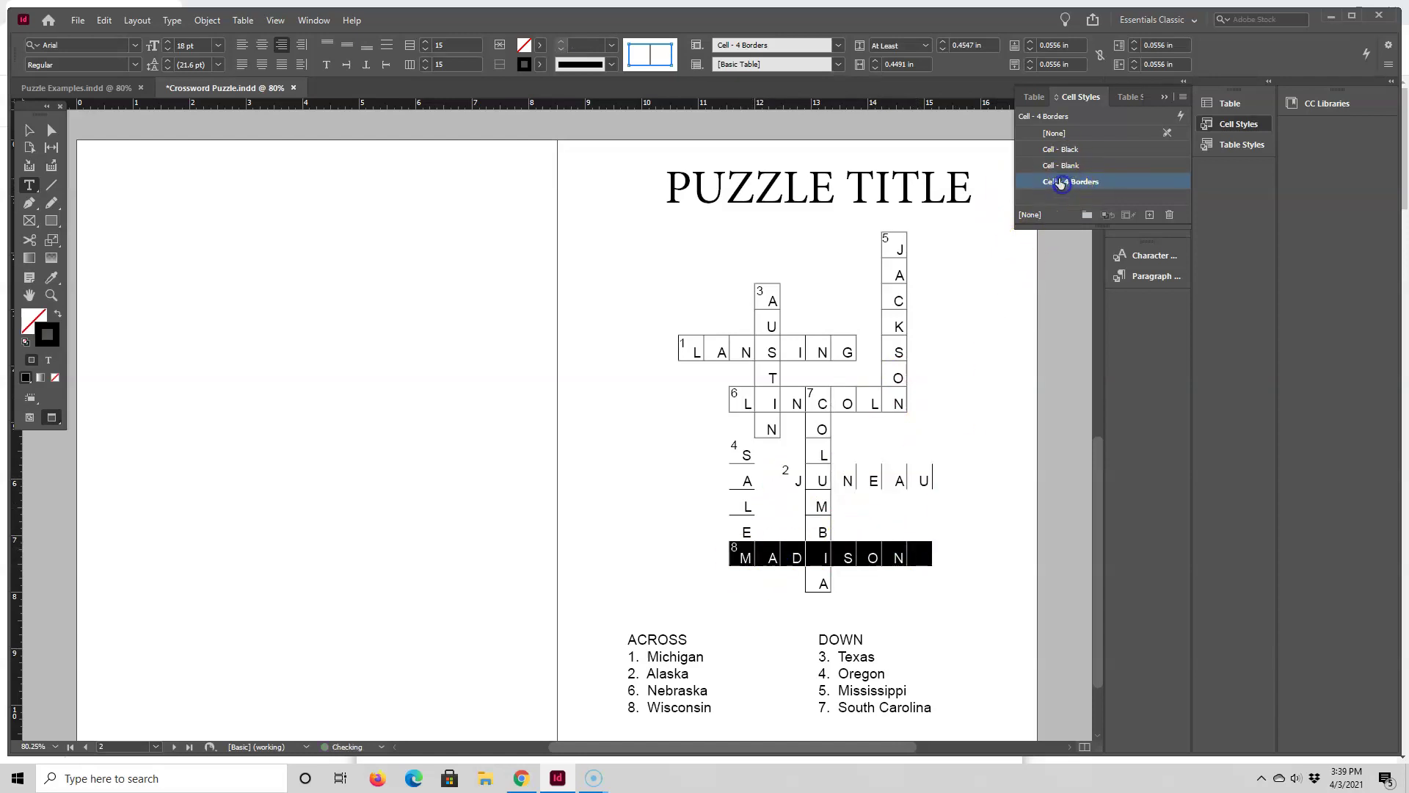
Step: Unborder the cell after MADISON, rebox MADISON's last cells, and border the SALEM cells
left_click(911, 549)
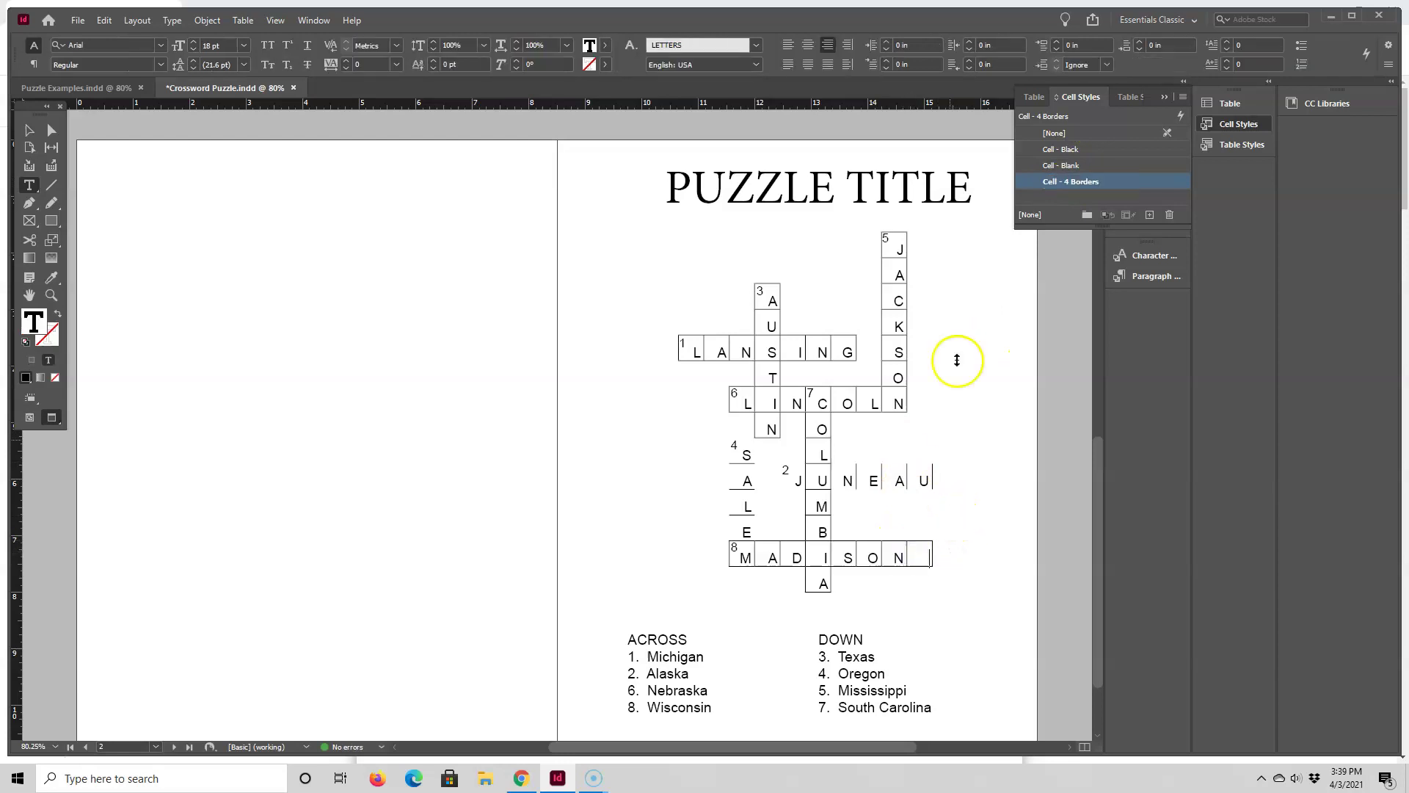
left_click(1066, 168)
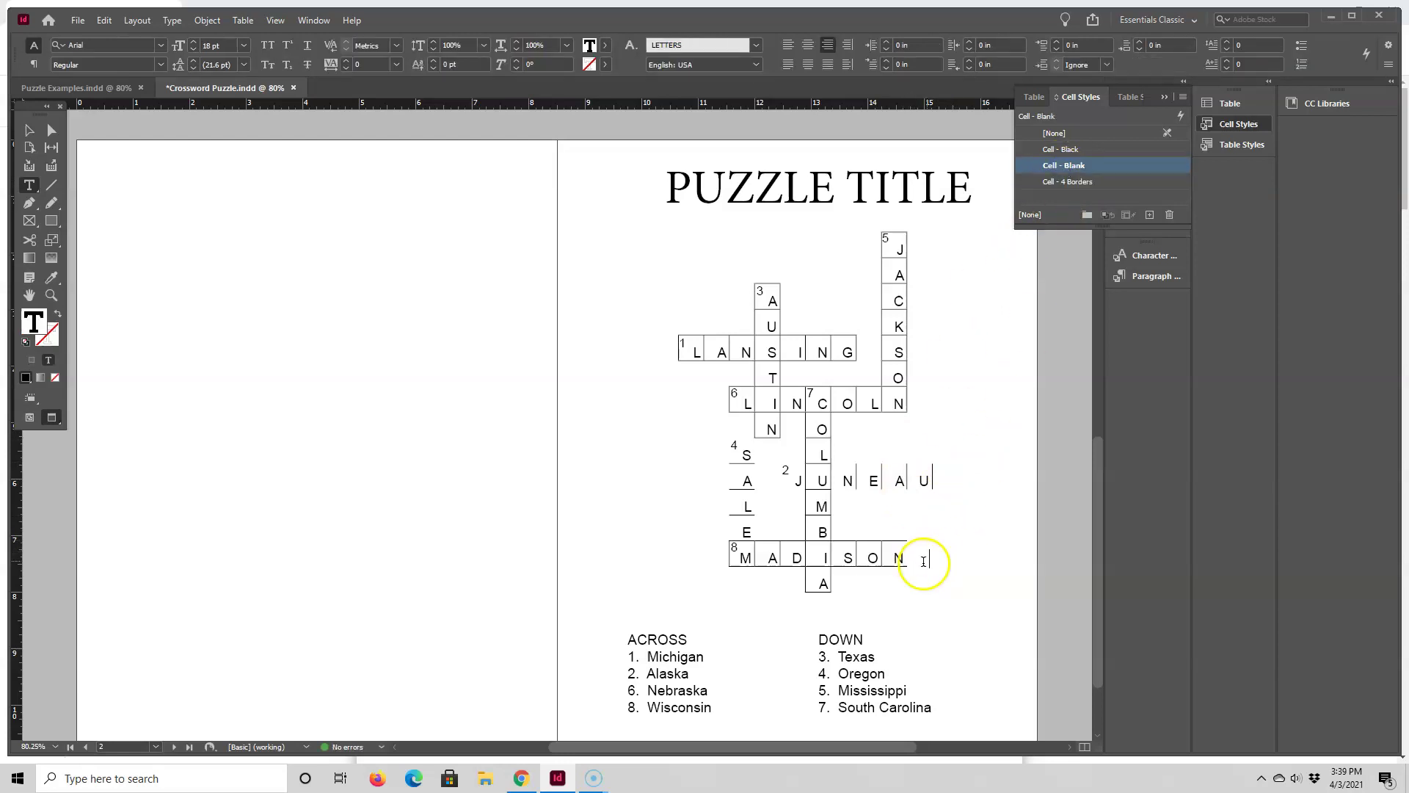
mouse_move(928, 560)
left_mouse_down()
mouse_move(897, 558)
mouse_move(912, 558)
left_mouse_up()
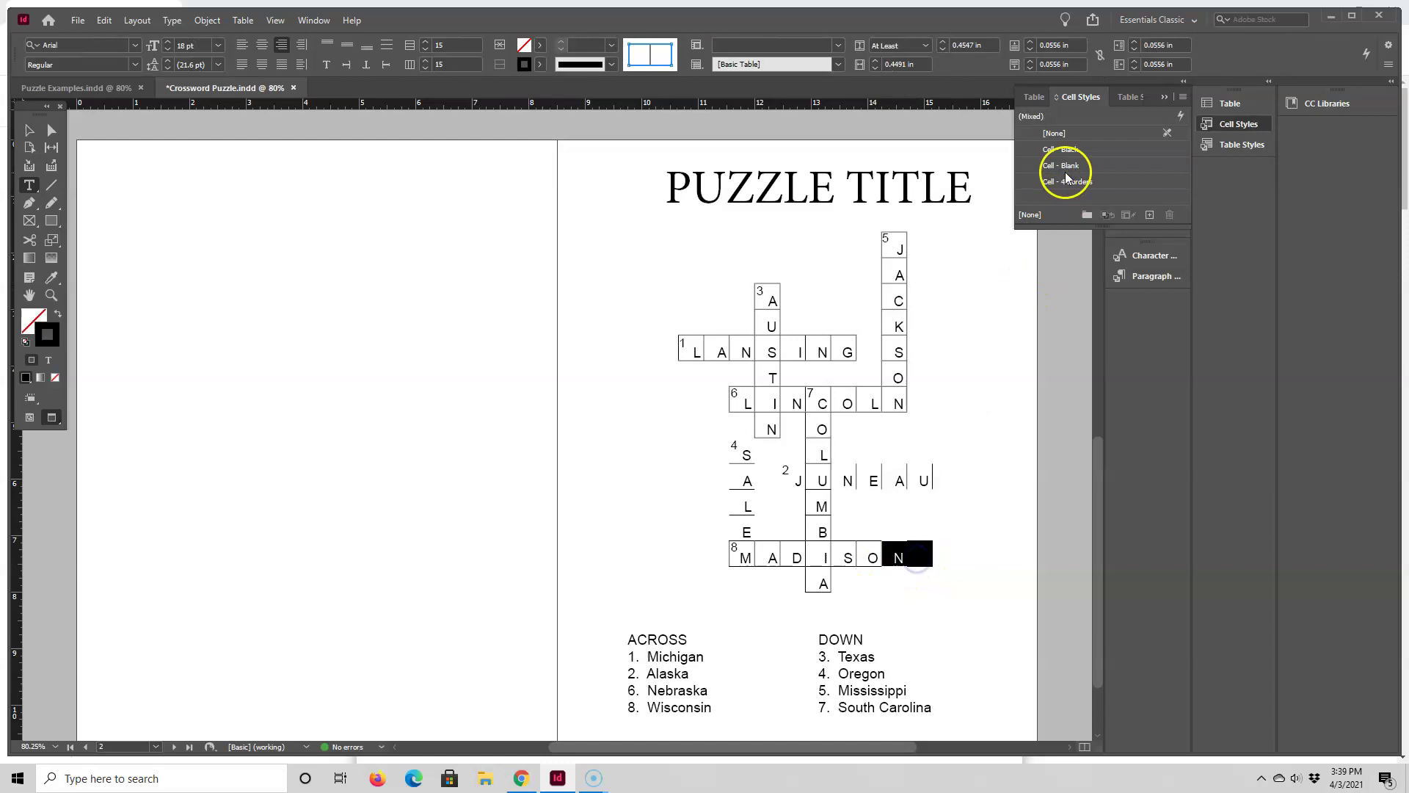
left_click(1070, 181)
left_click_drag(736, 452, 741, 511)
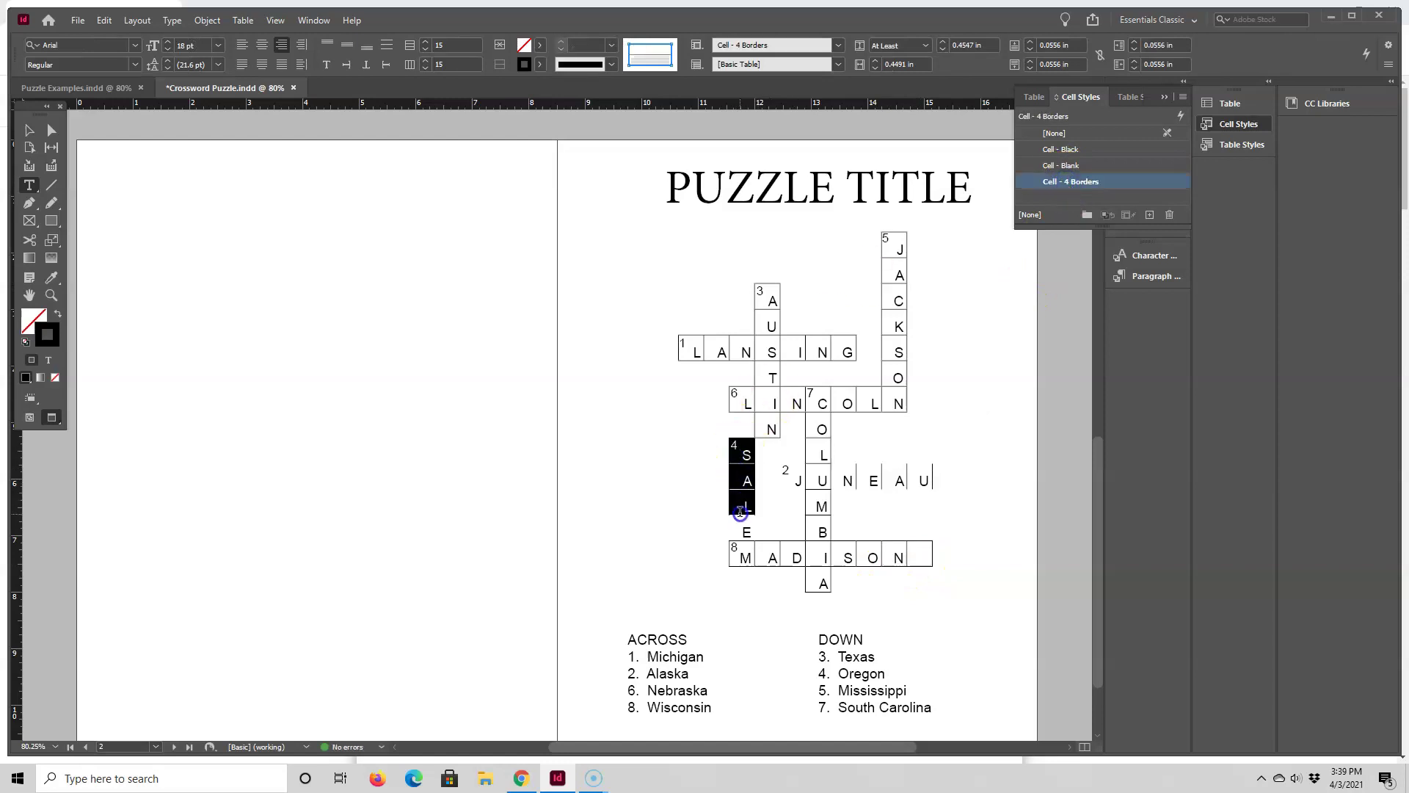
left_click(1065, 181)
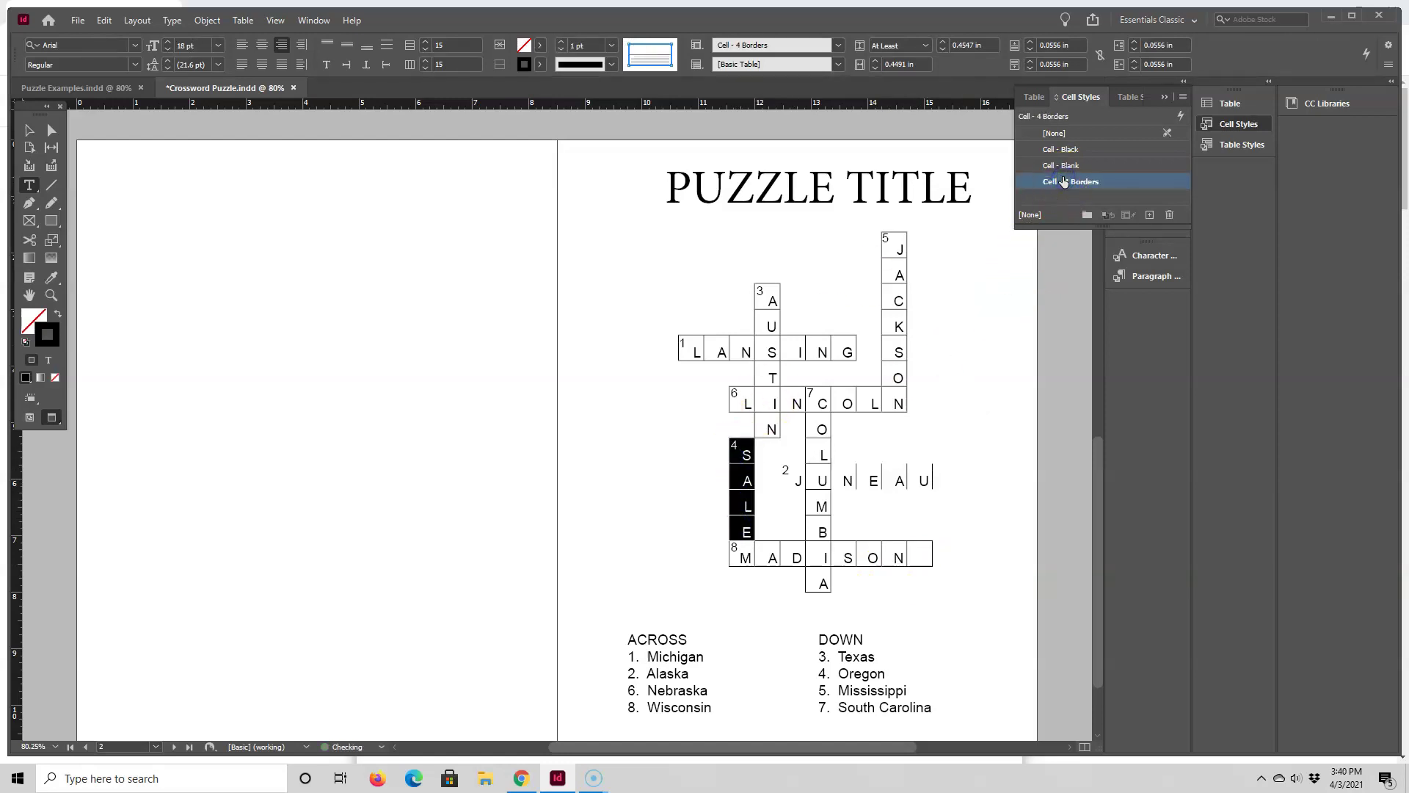
Step: Clear borders from the cell after MADISON, check the JUNEAU row, then view Puzzle Examples
left_click(922, 560)
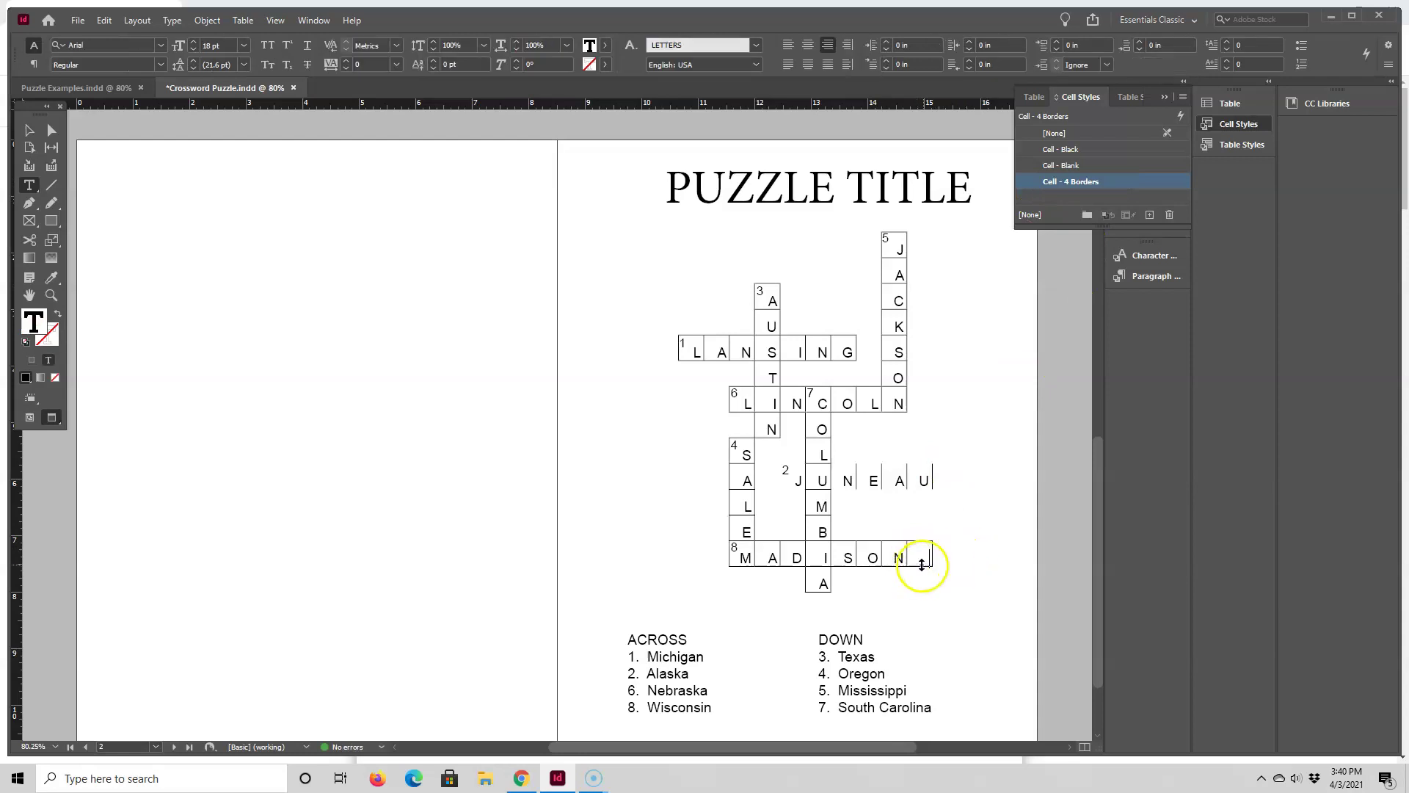
left_click(1069, 166)
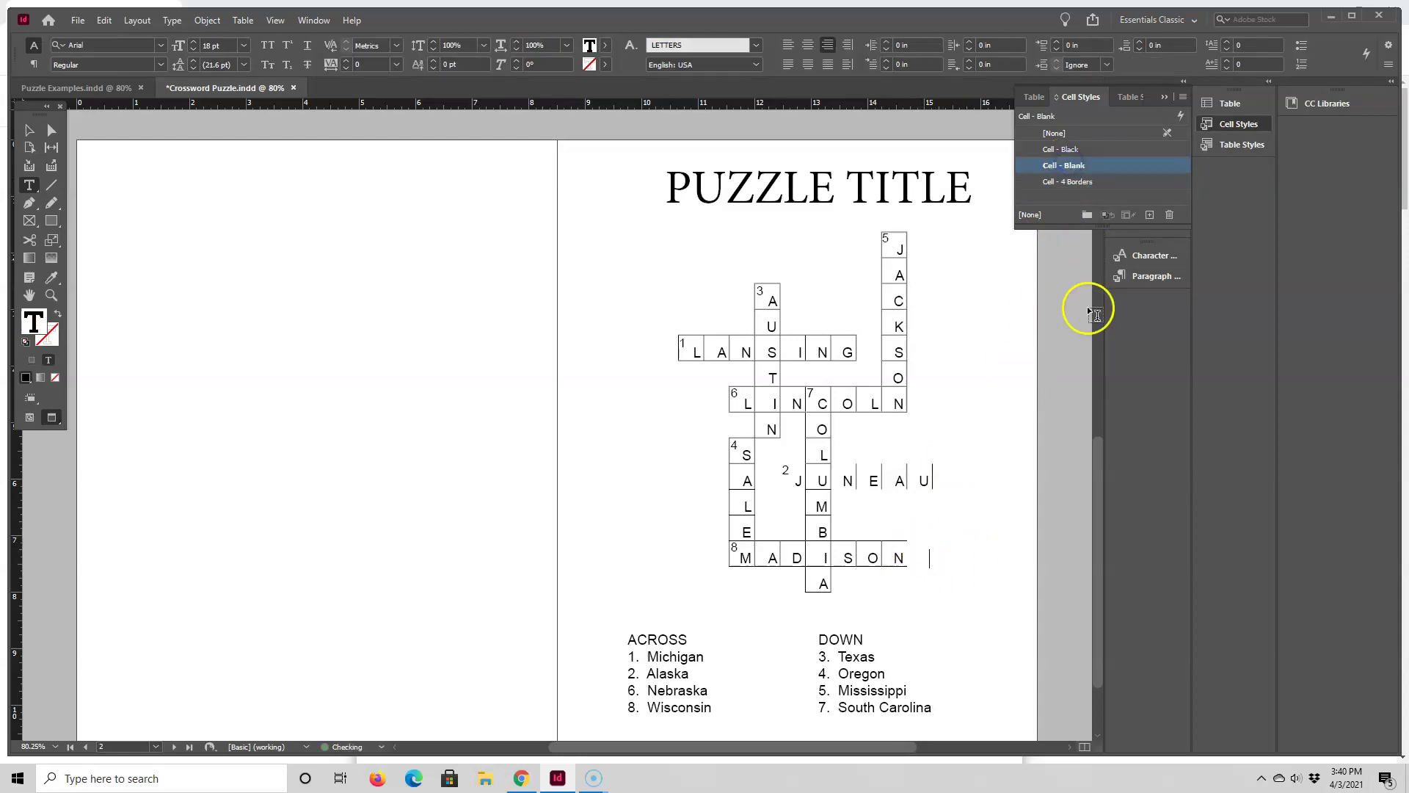
left_click(898, 560)
key("Escape")
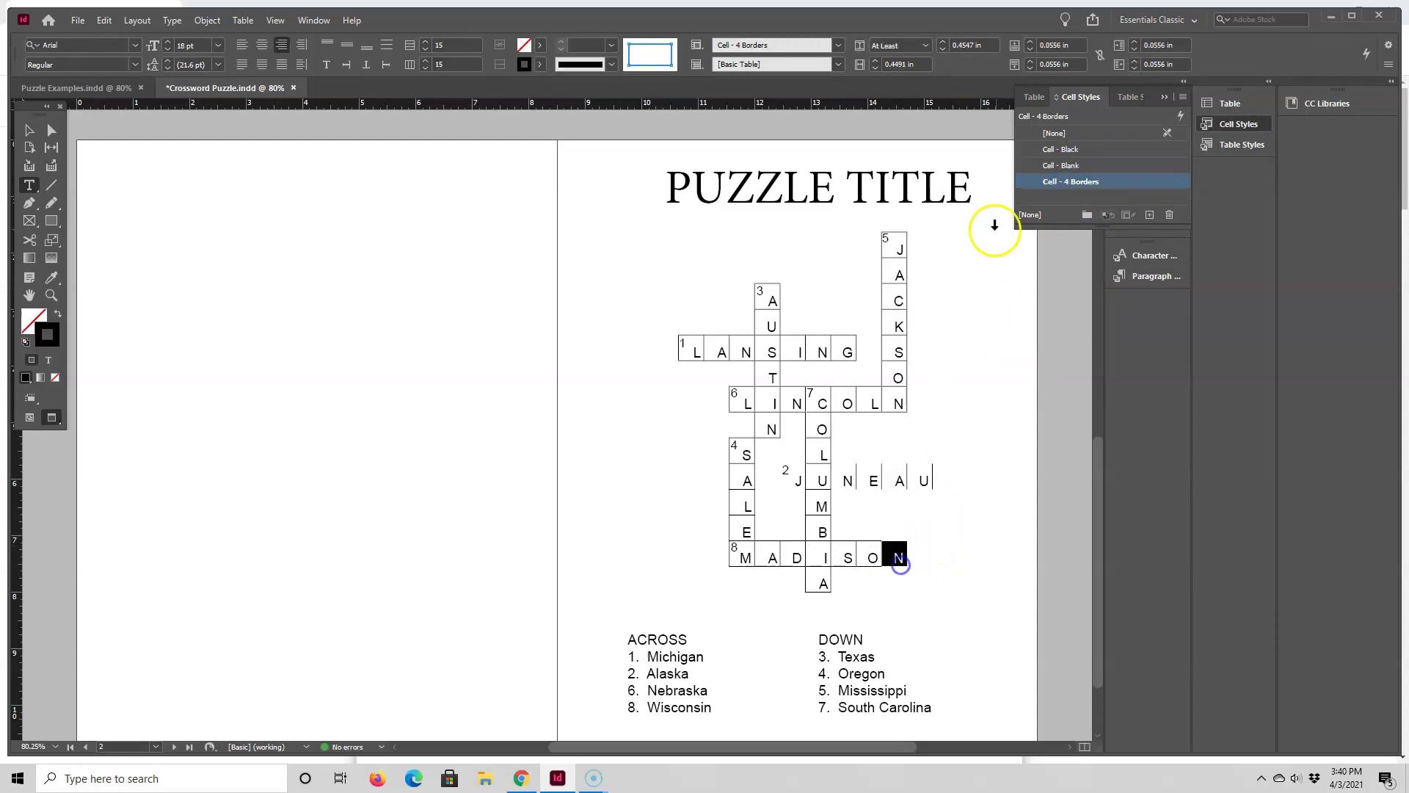
left_click(979, 243)
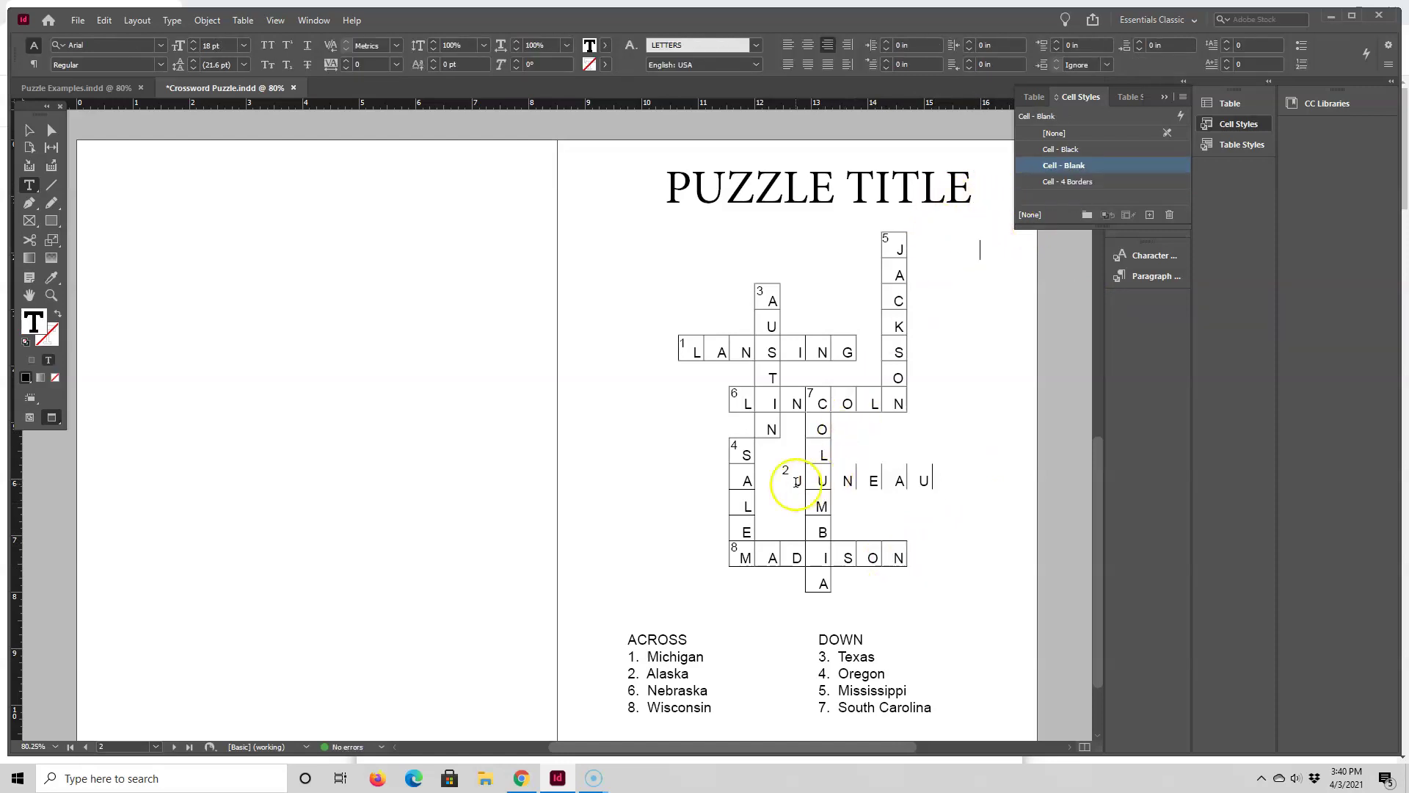
left_click_drag(792, 482, 917, 483)
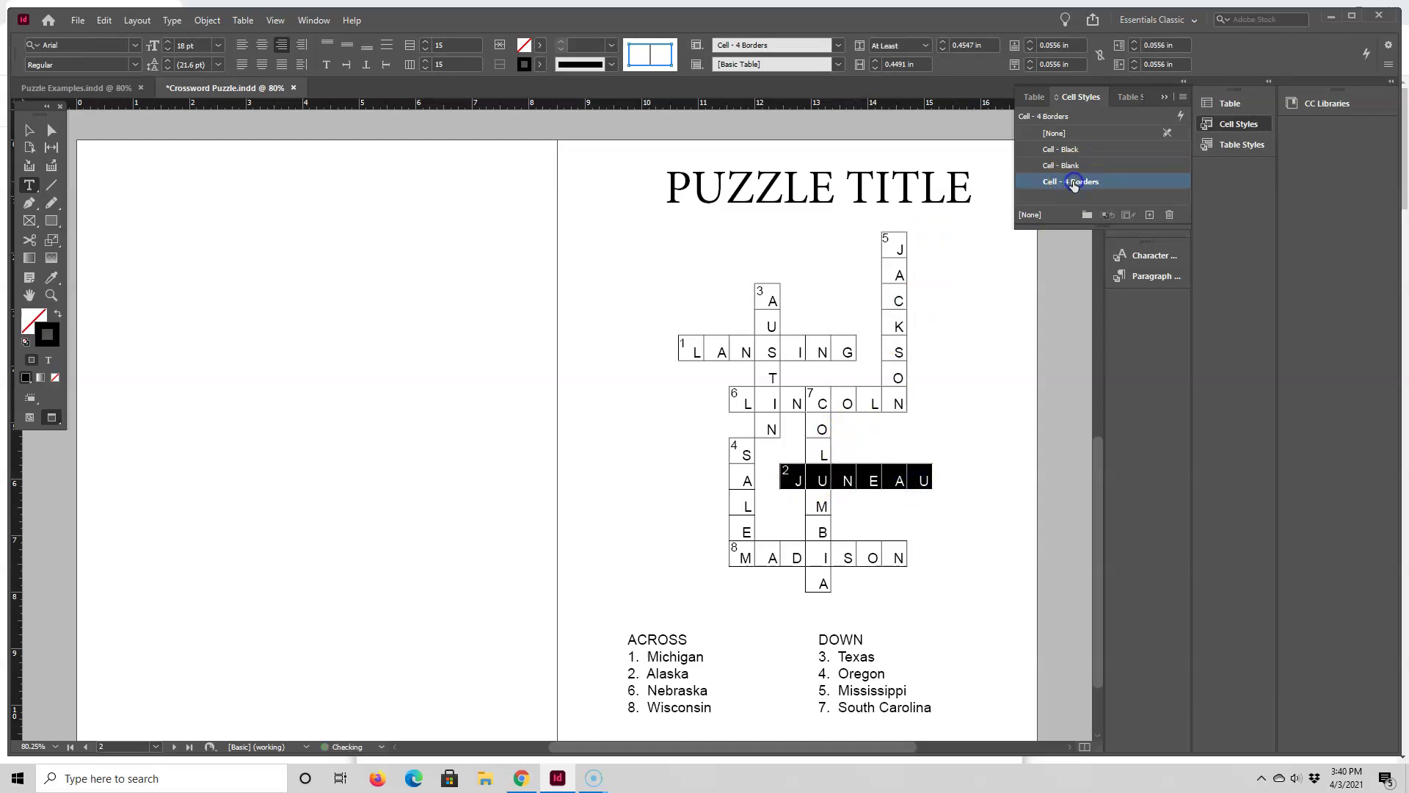
left_click(1021, 293)
scroll(1057, 266, "down", 2)
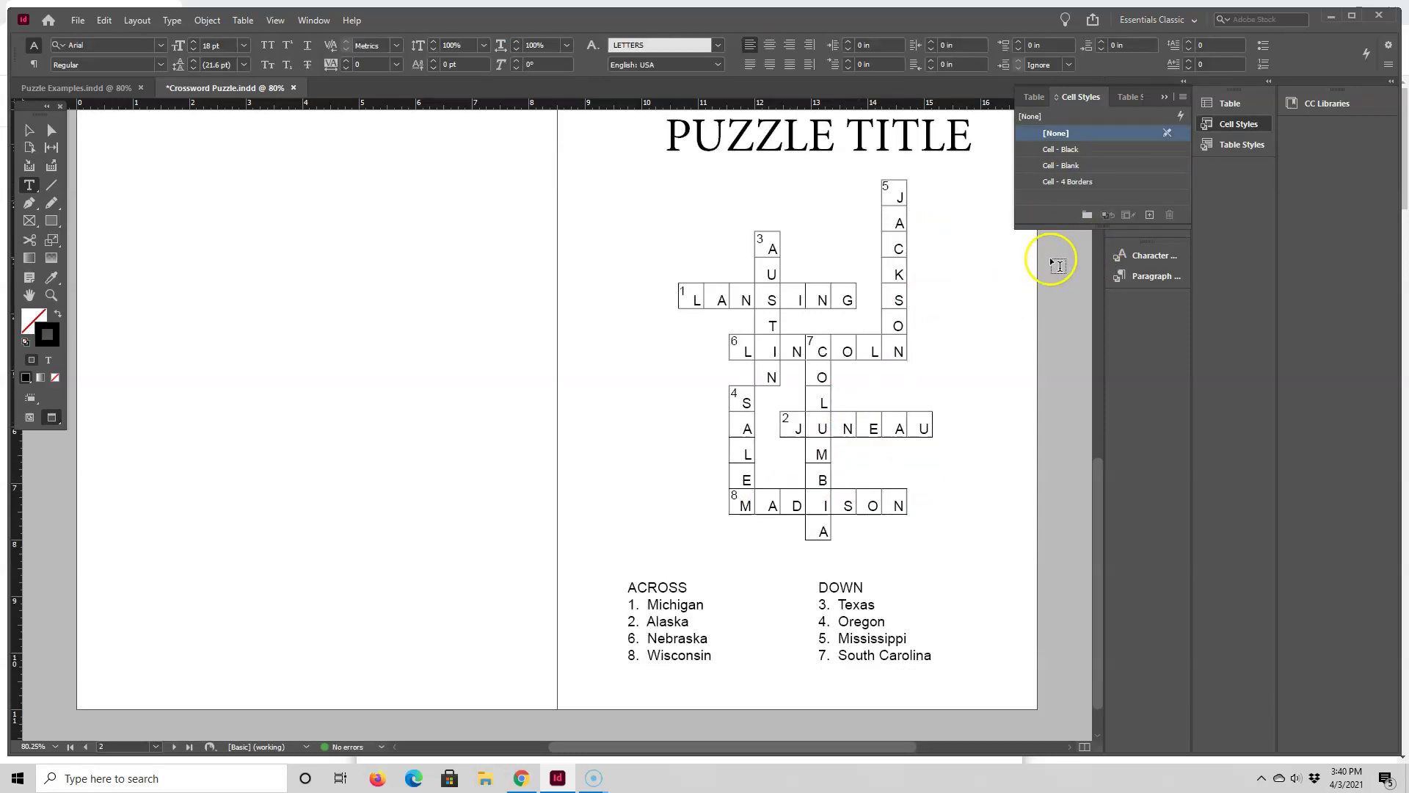
scroll(873, 404, "up", 2)
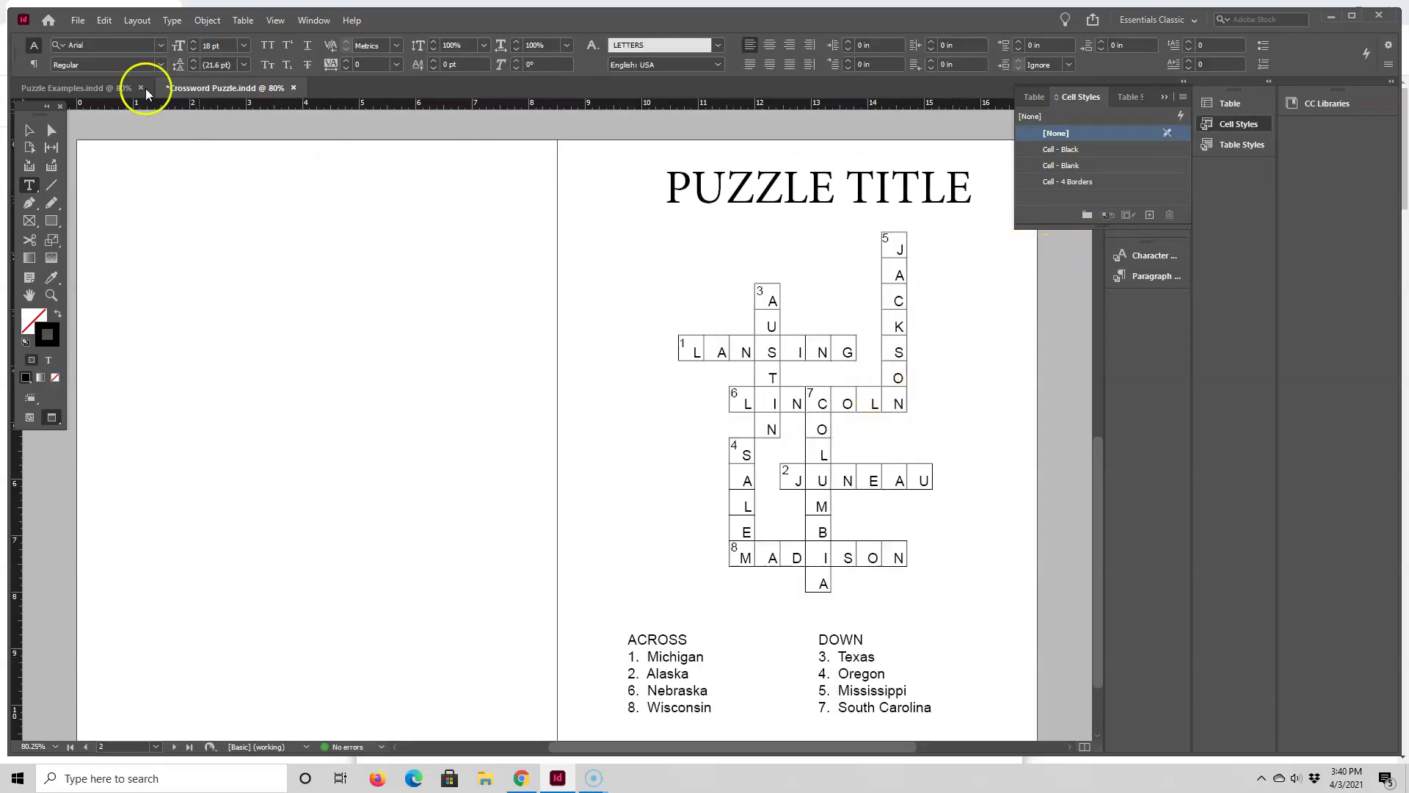
left_click(77, 88)
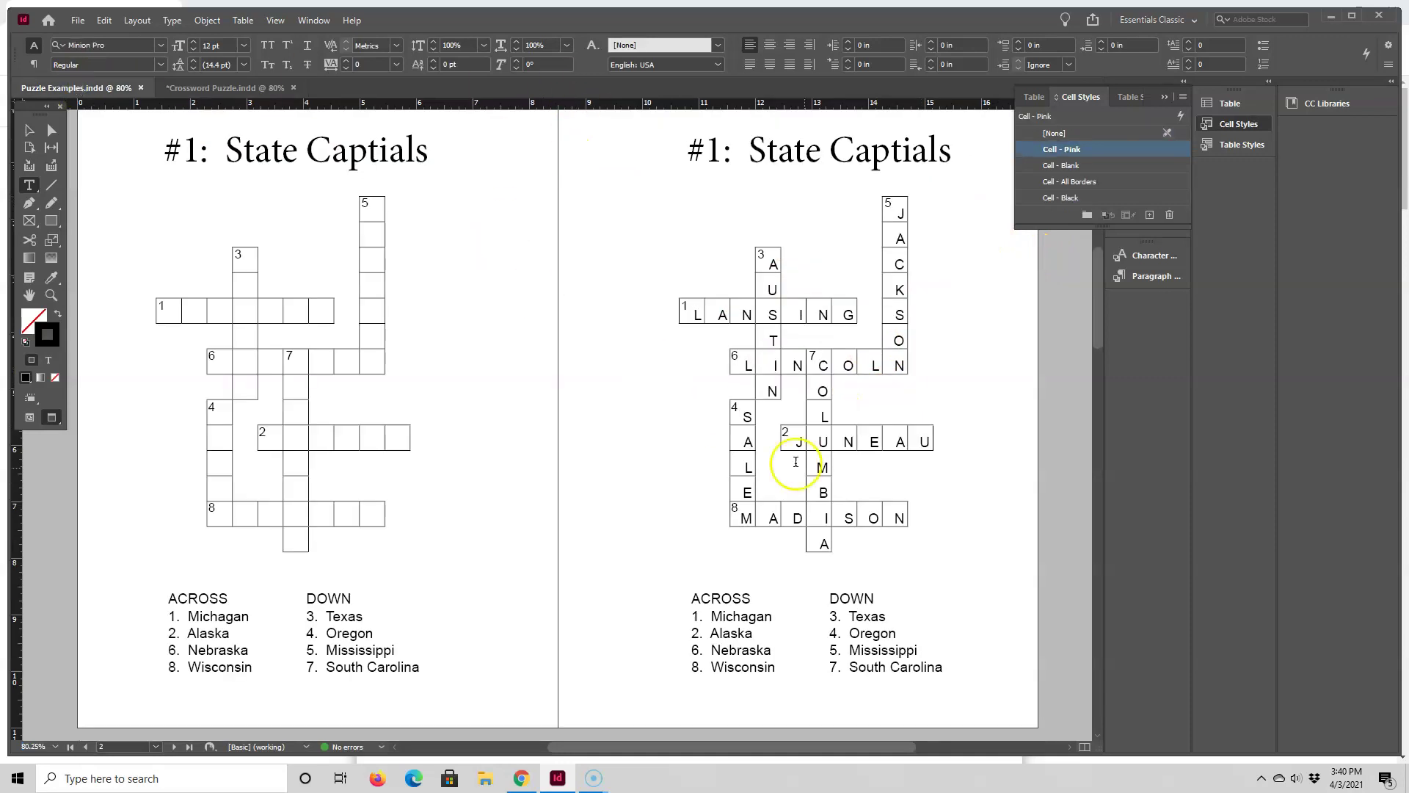
Step: Replace the PUZZLE TITLE heading with STATE CAPITALS and collapse the Cell Styles panel
left_click(222, 88)
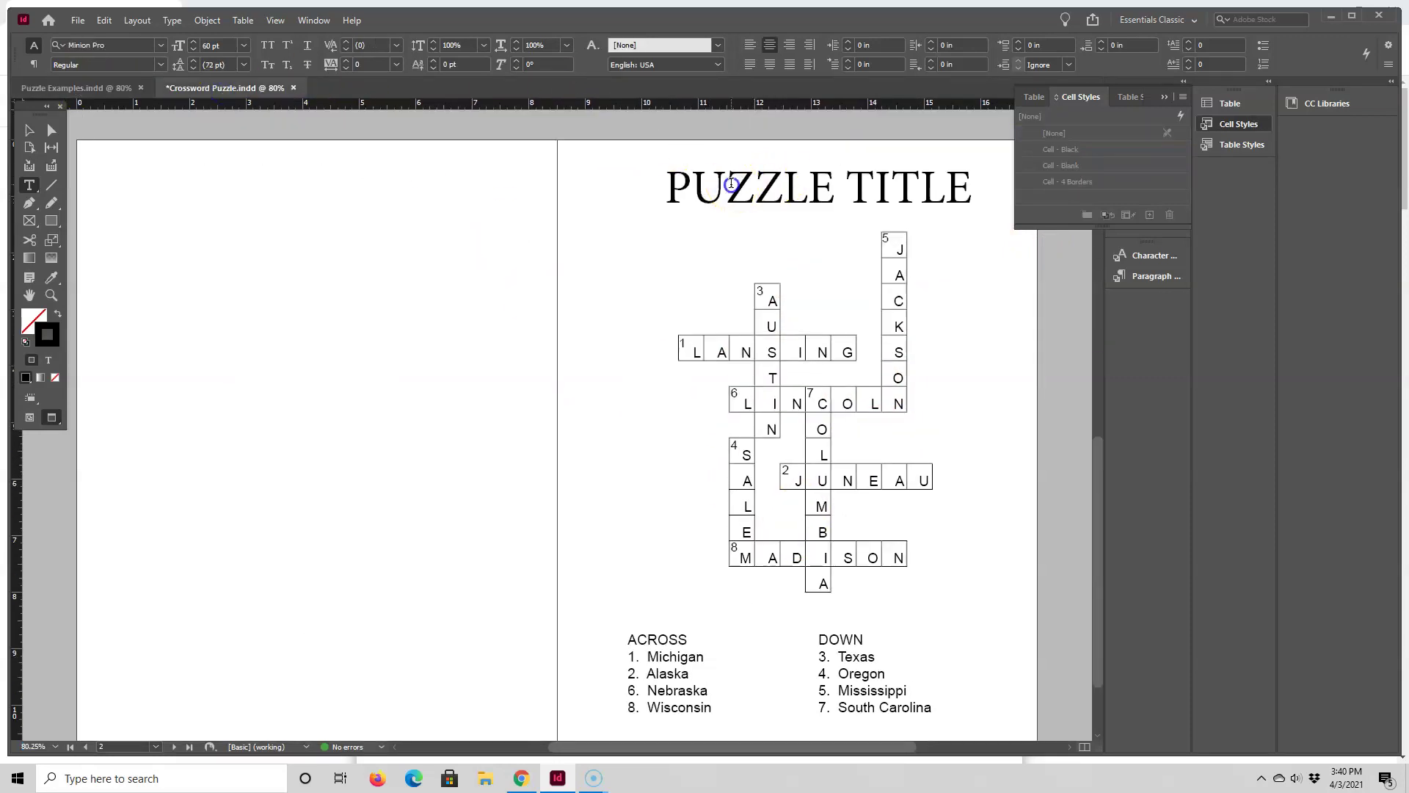
double_click(677, 184)
left_click_drag(680, 190, 983, 191)
type("ST")
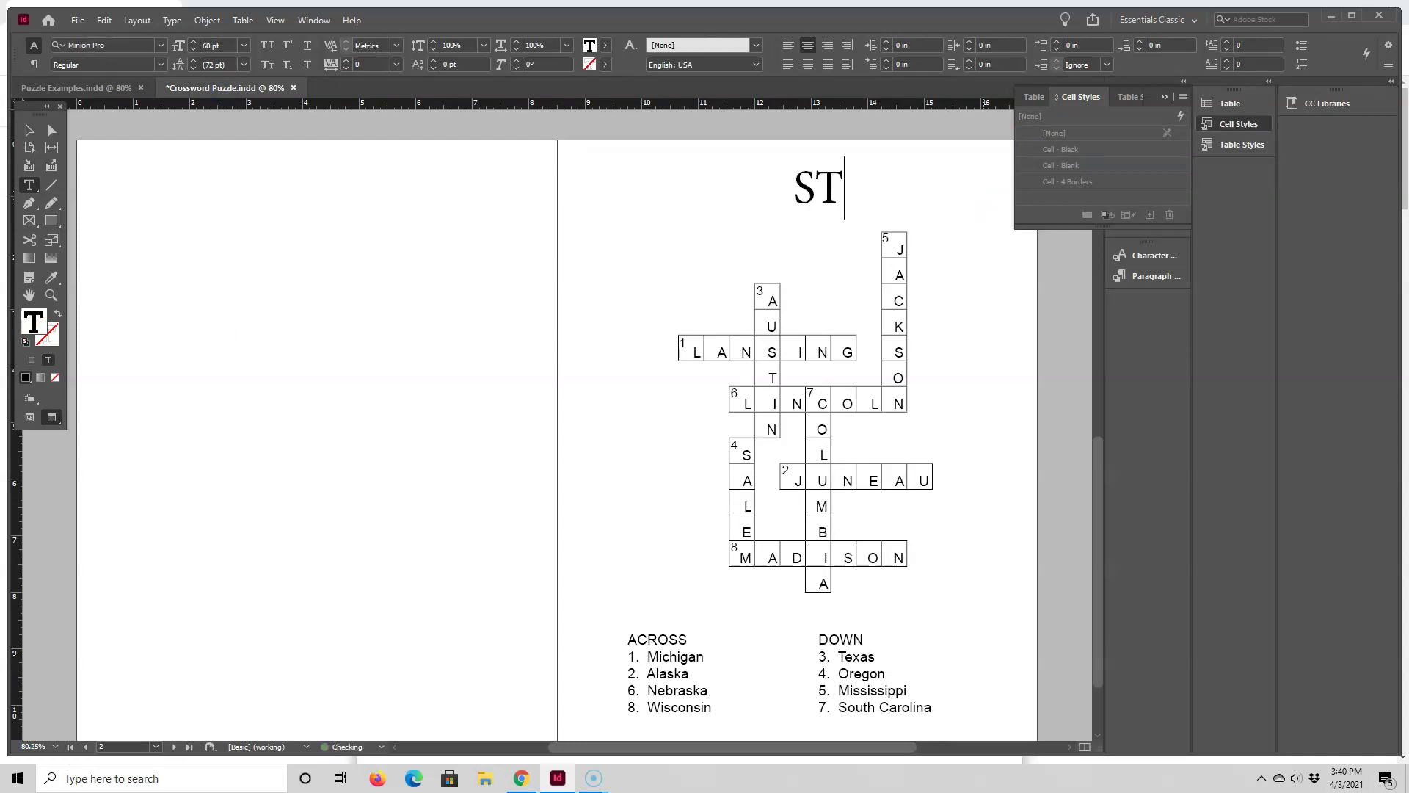
type("ATE CAPITALS")
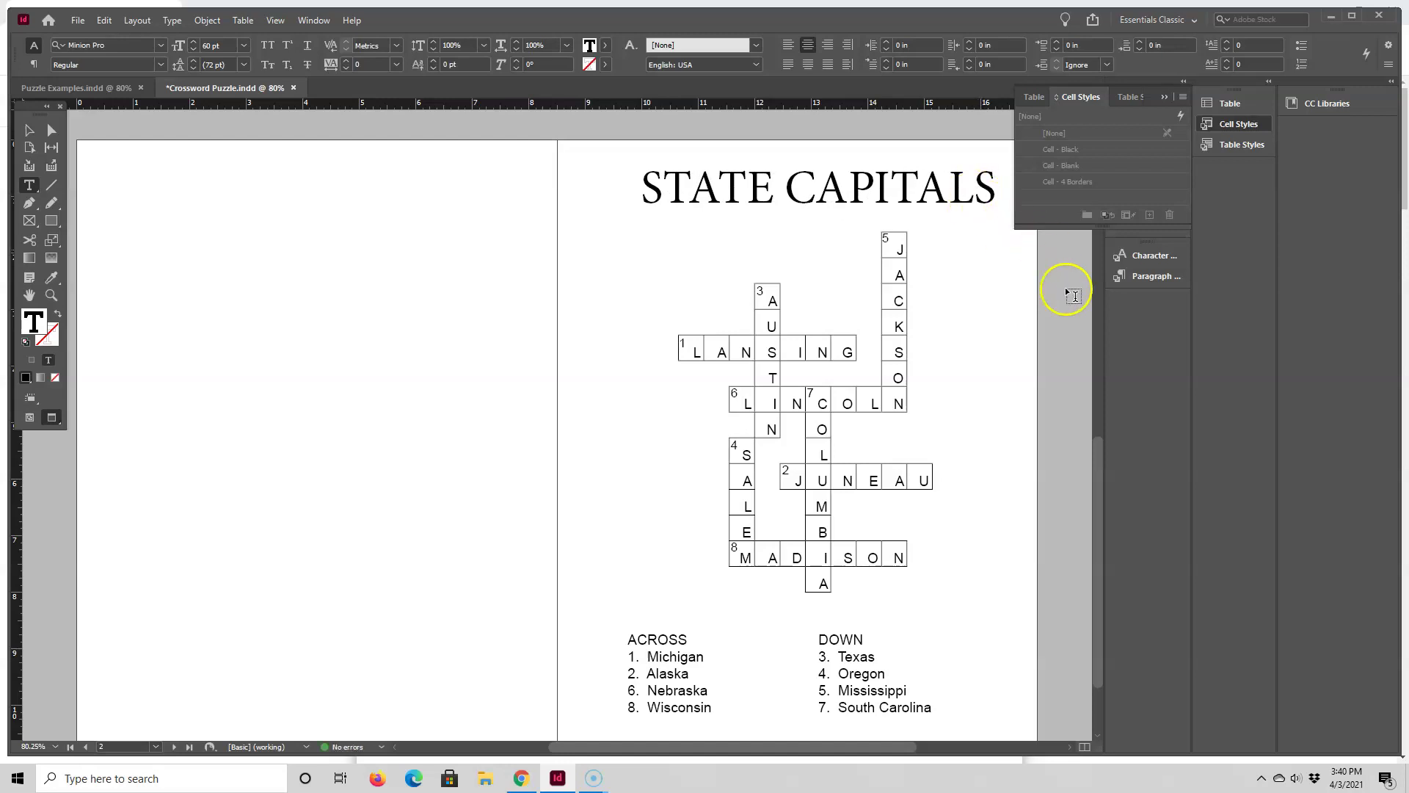
left_click(1163, 97)
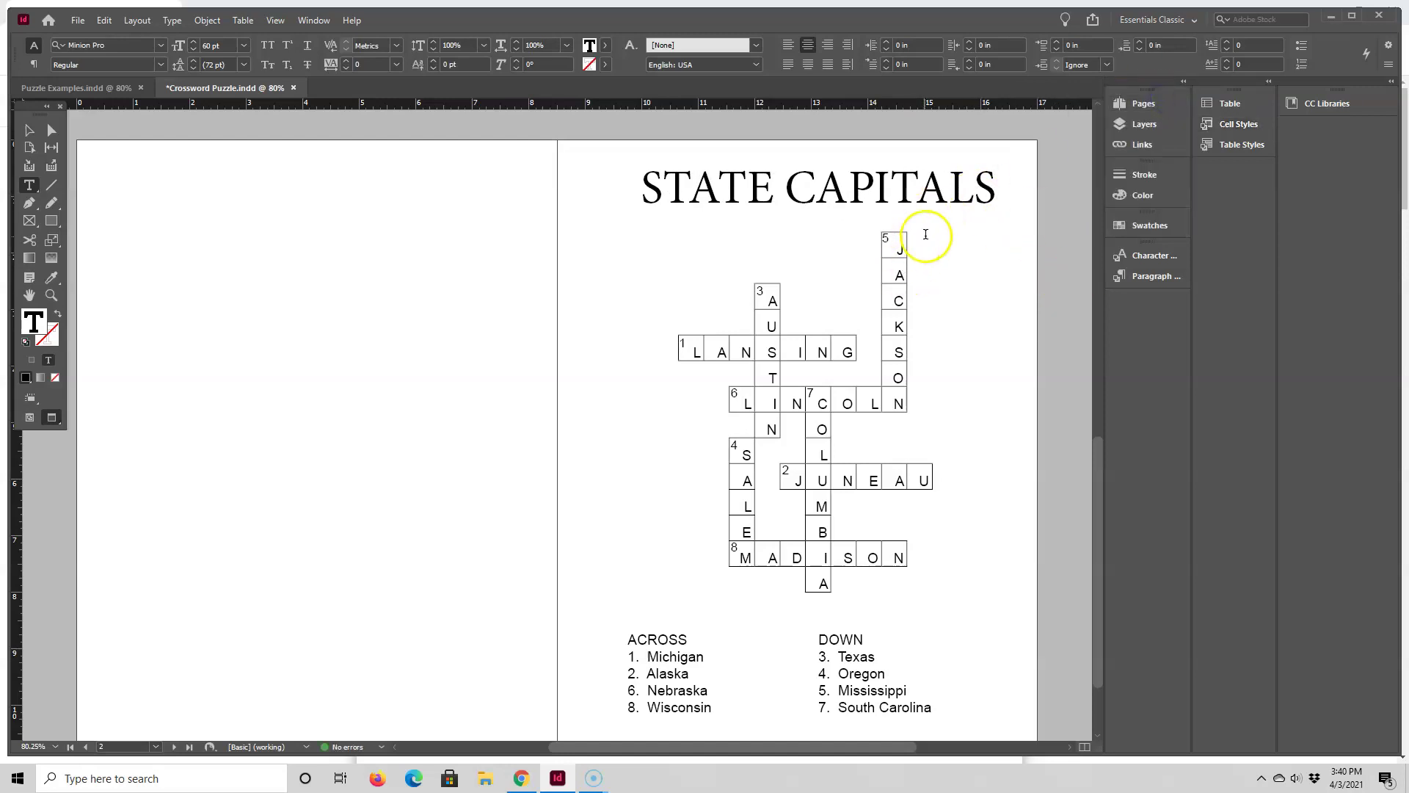
scroll(931, 231, "down", 1)
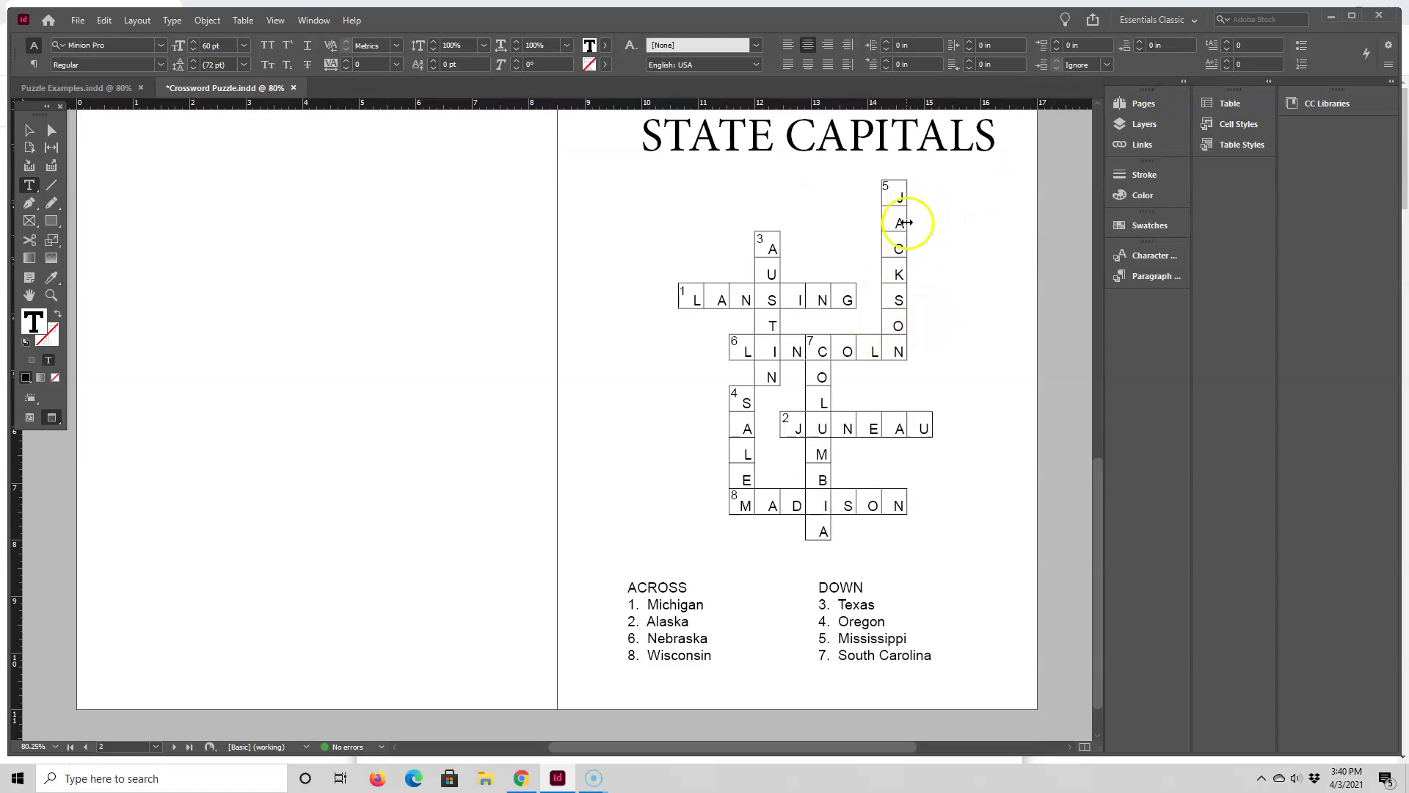
scroll(914, 338, "up", 1)
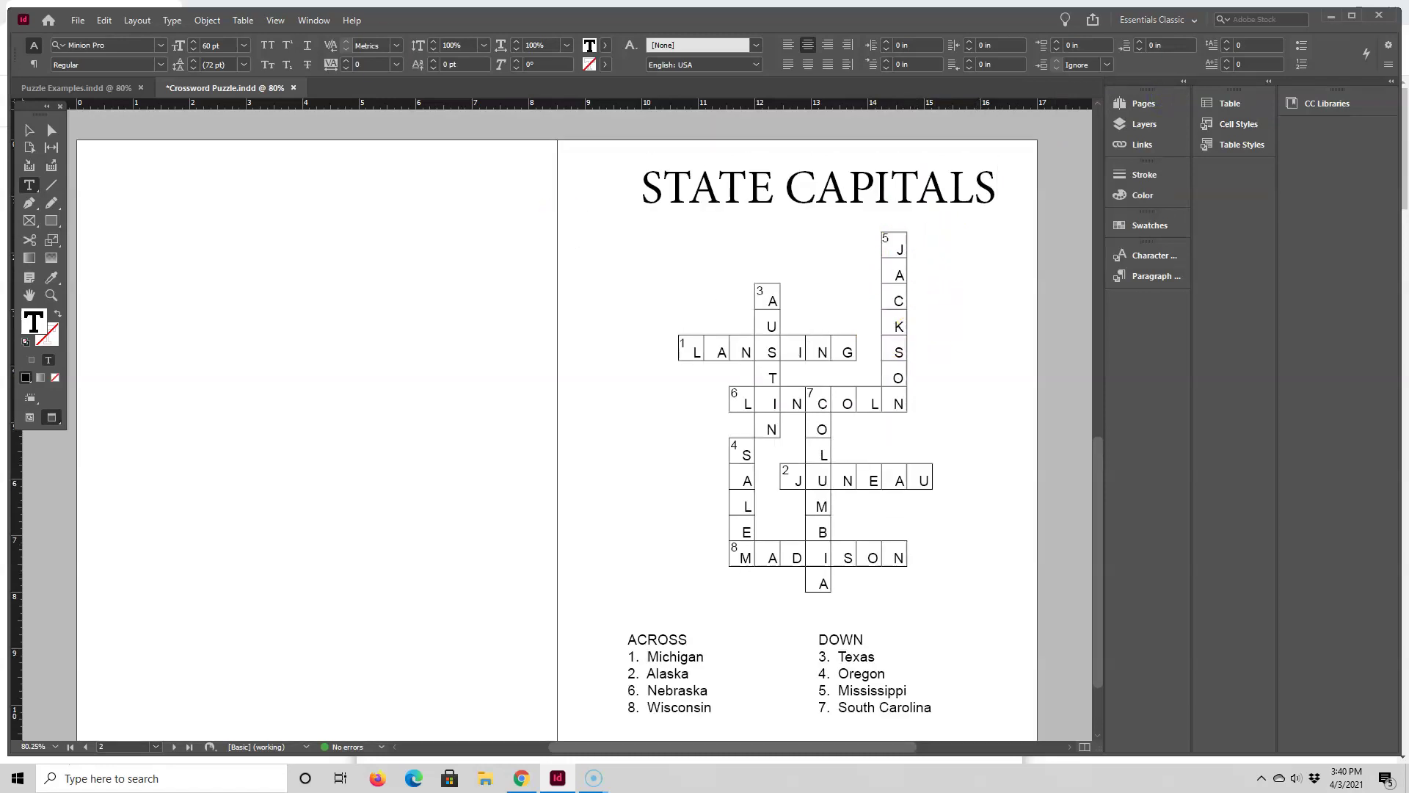
Step: Select the STATE CAPITALS title, answer grid and clue lists together and copy them
left_click(30, 131)
key("w")
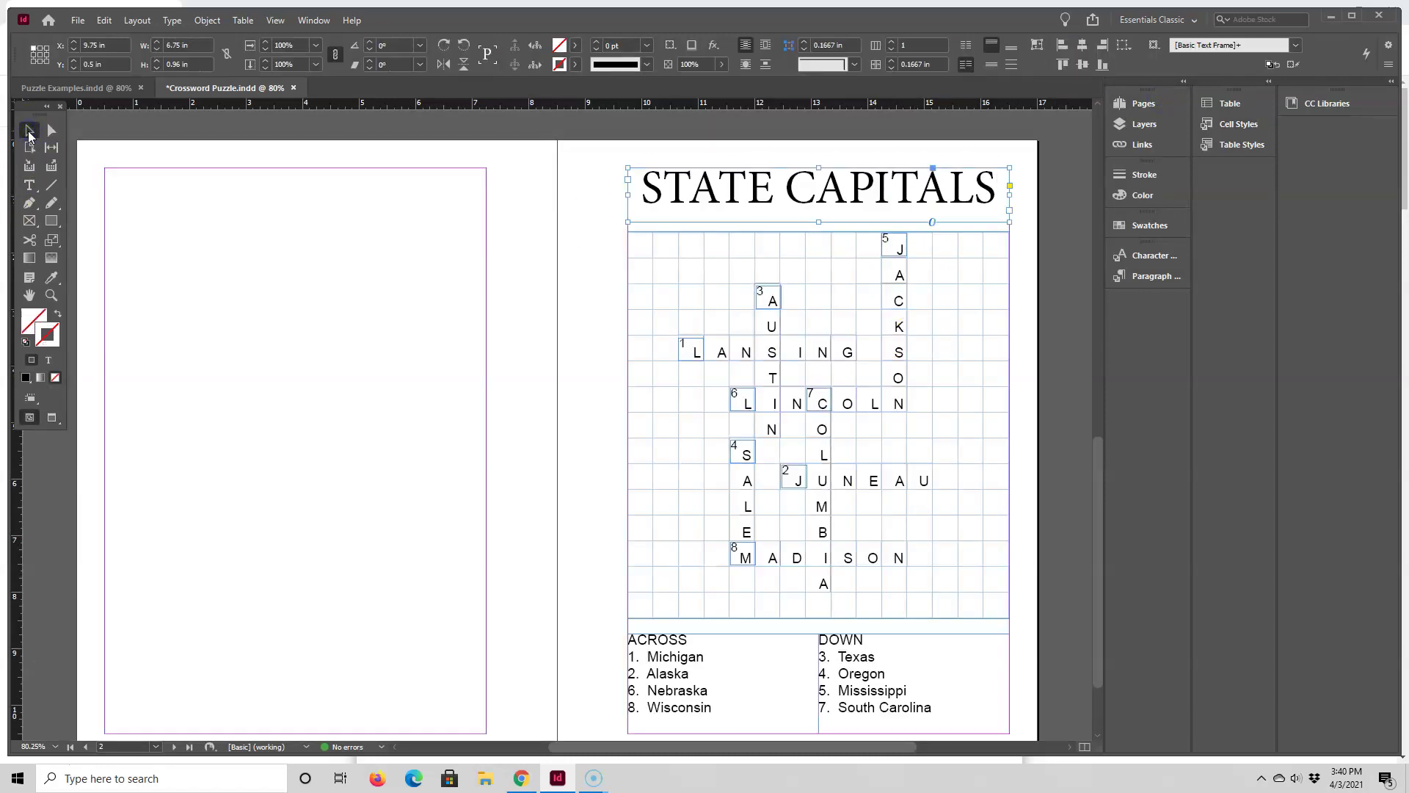
left_click(585, 153)
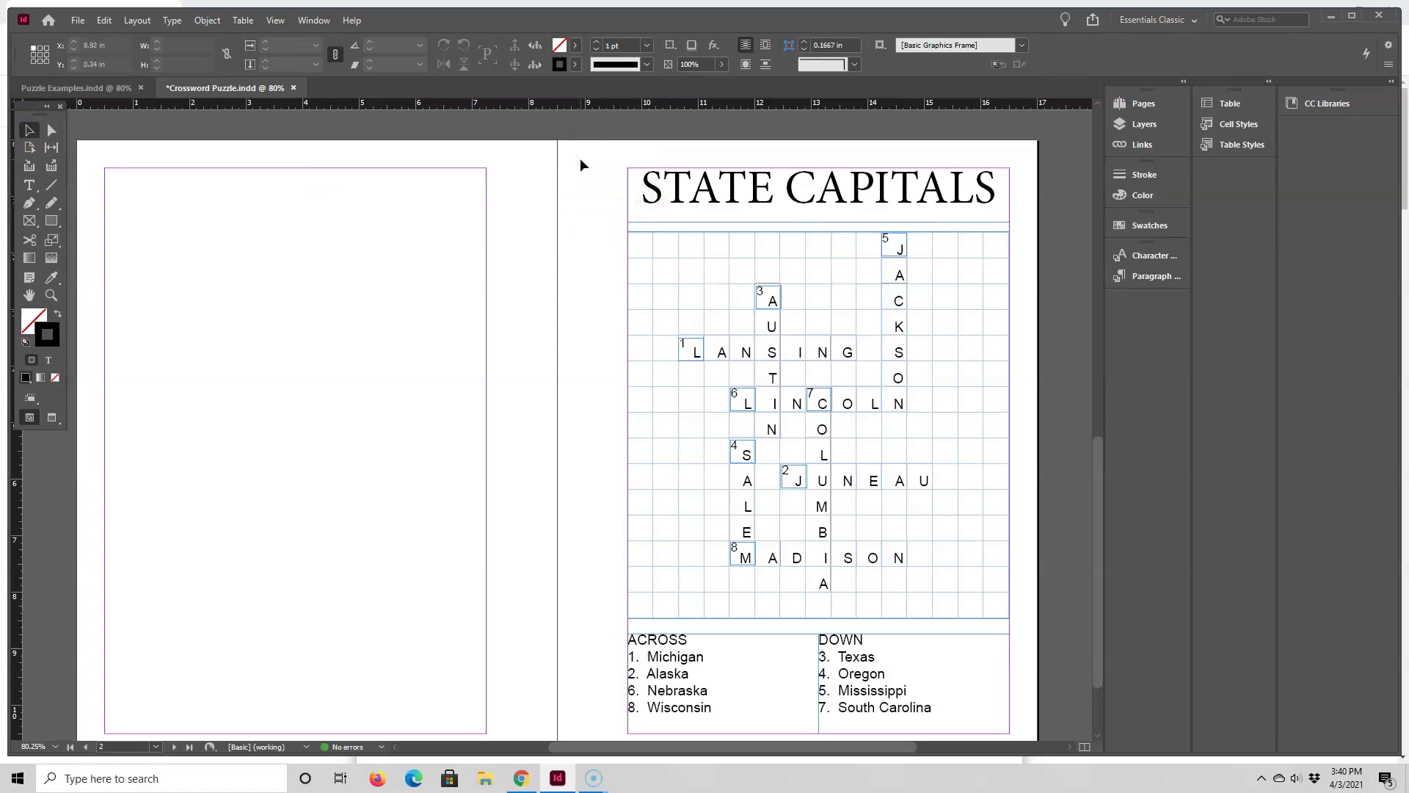
left_click_drag(580, 165, 1019, 639)
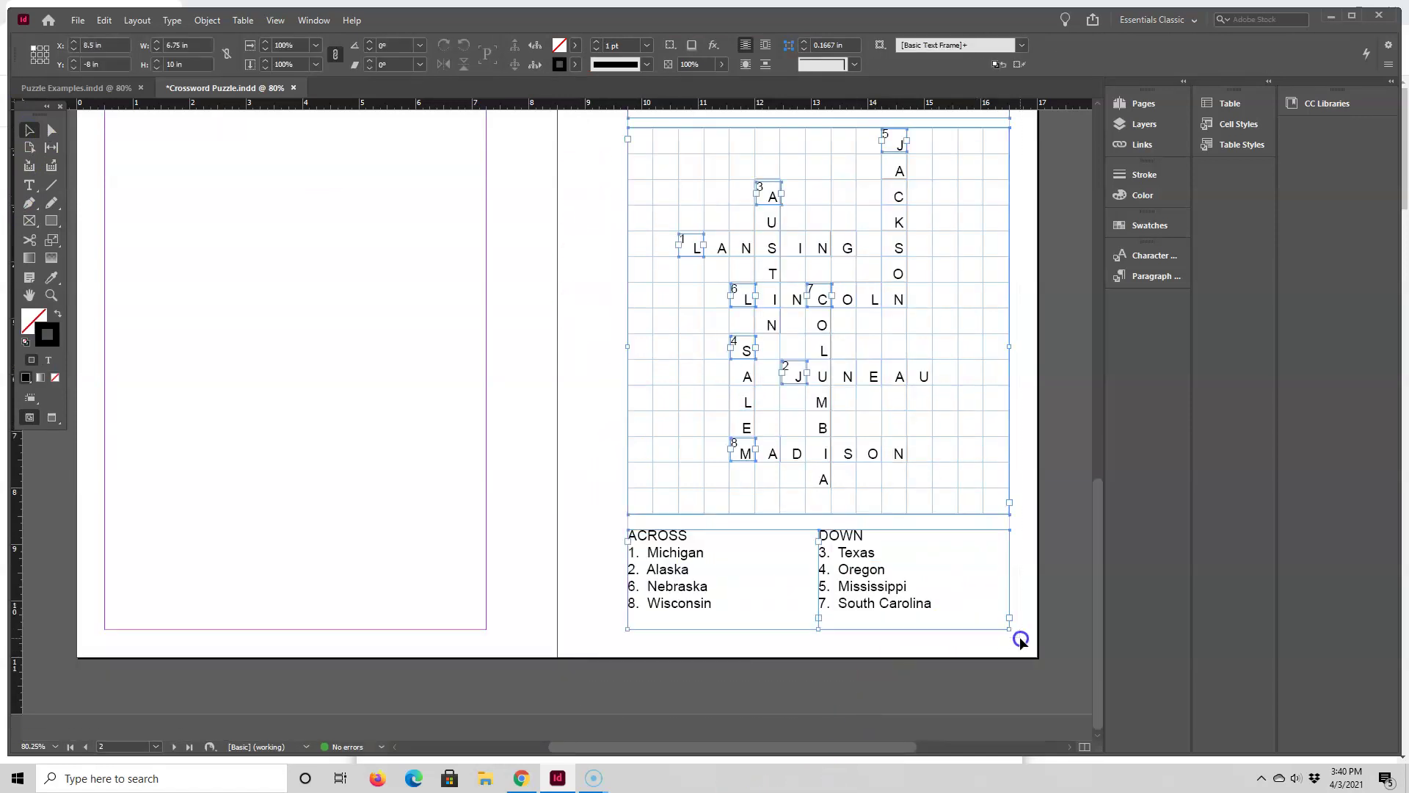
right_click(880, 368)
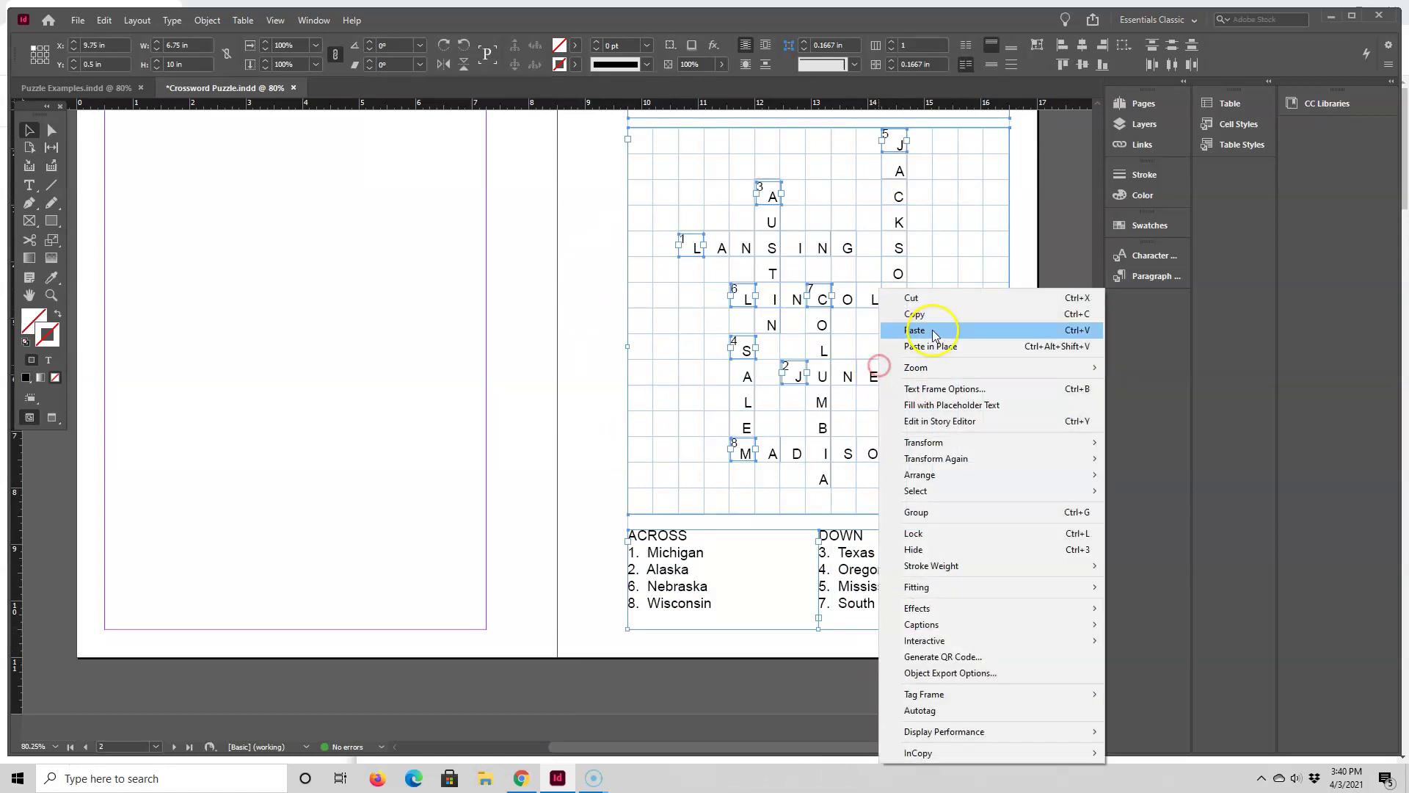
left_click(934, 315)
Step: Paste the crossword copy onto the empty left page and position it there
right_click(192, 154)
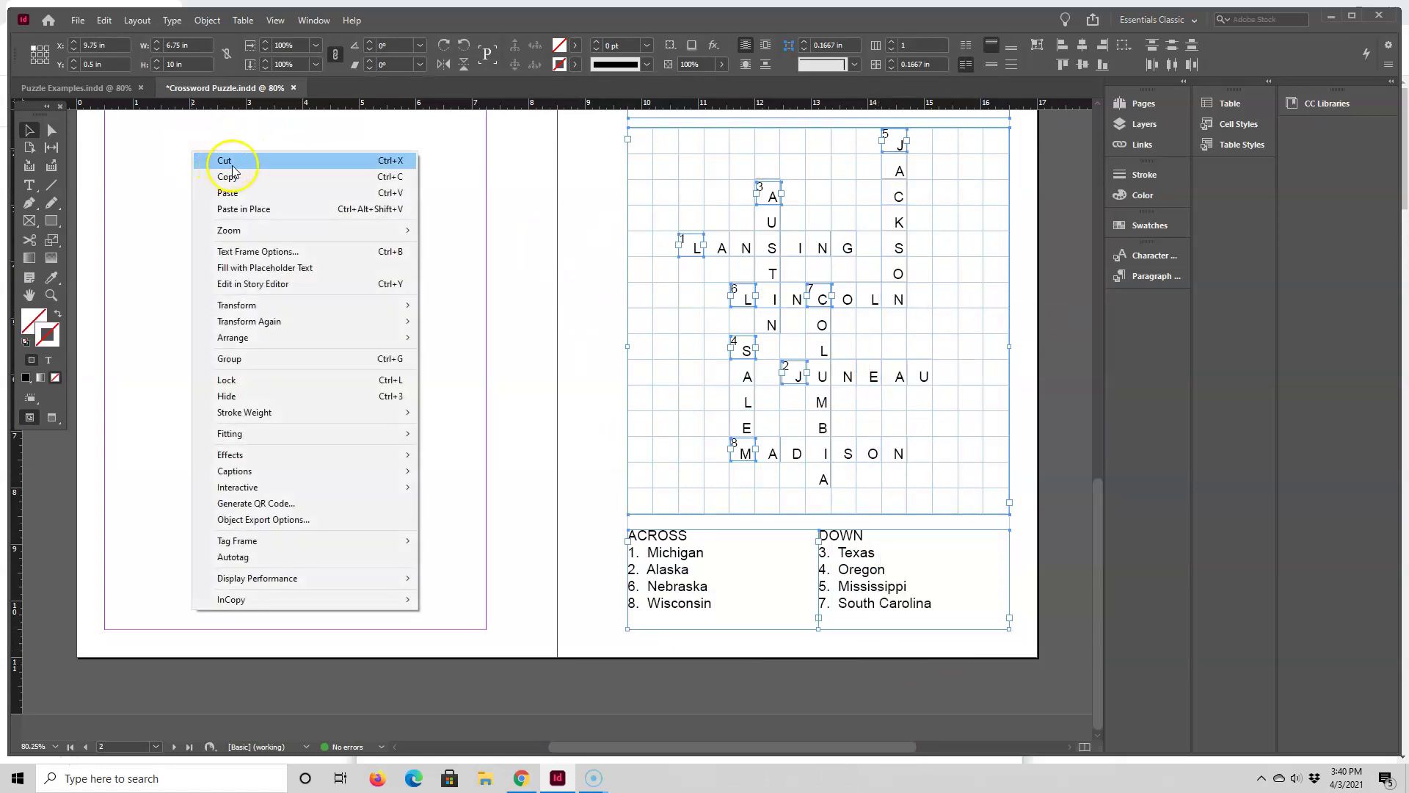
left_click(229, 189)
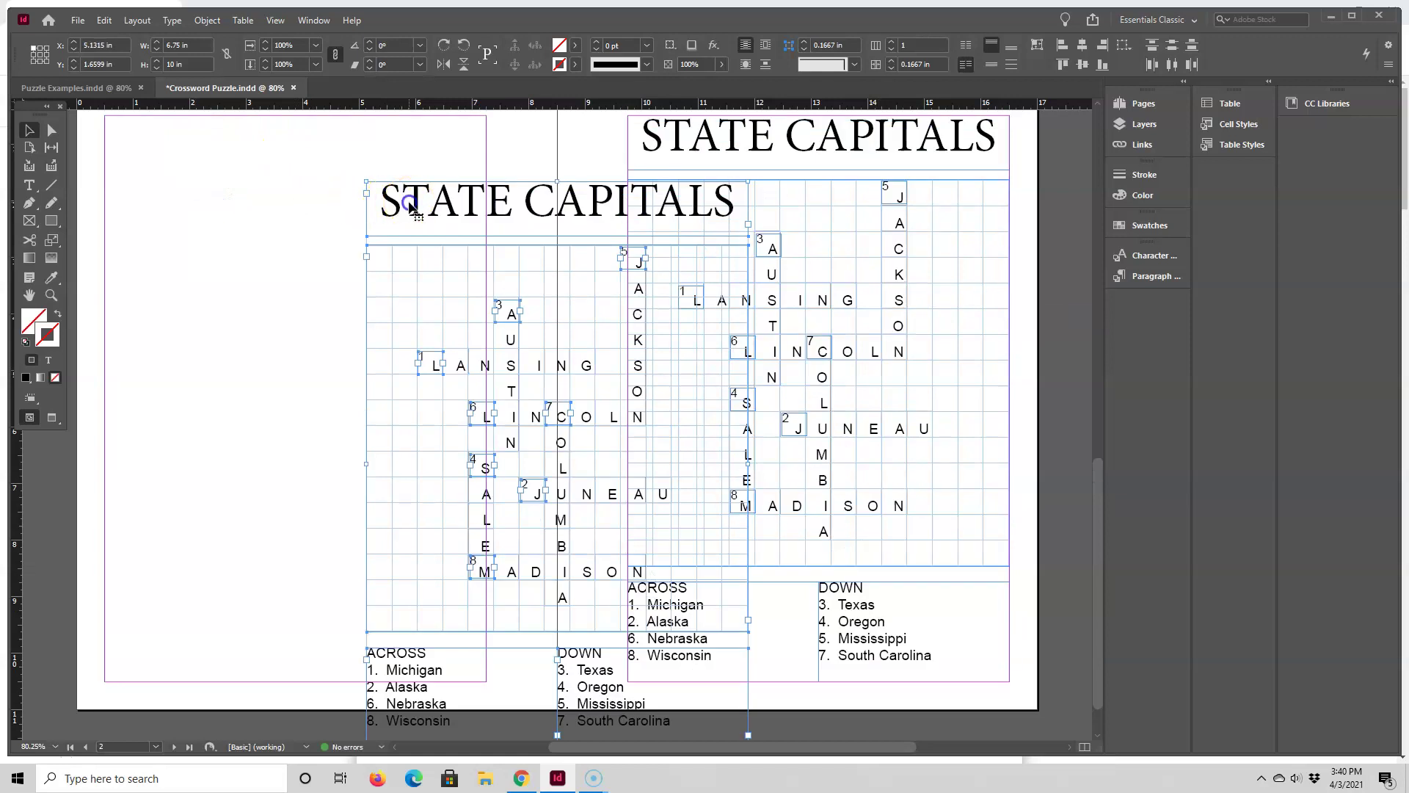
left_click_drag(408, 207, 149, 141)
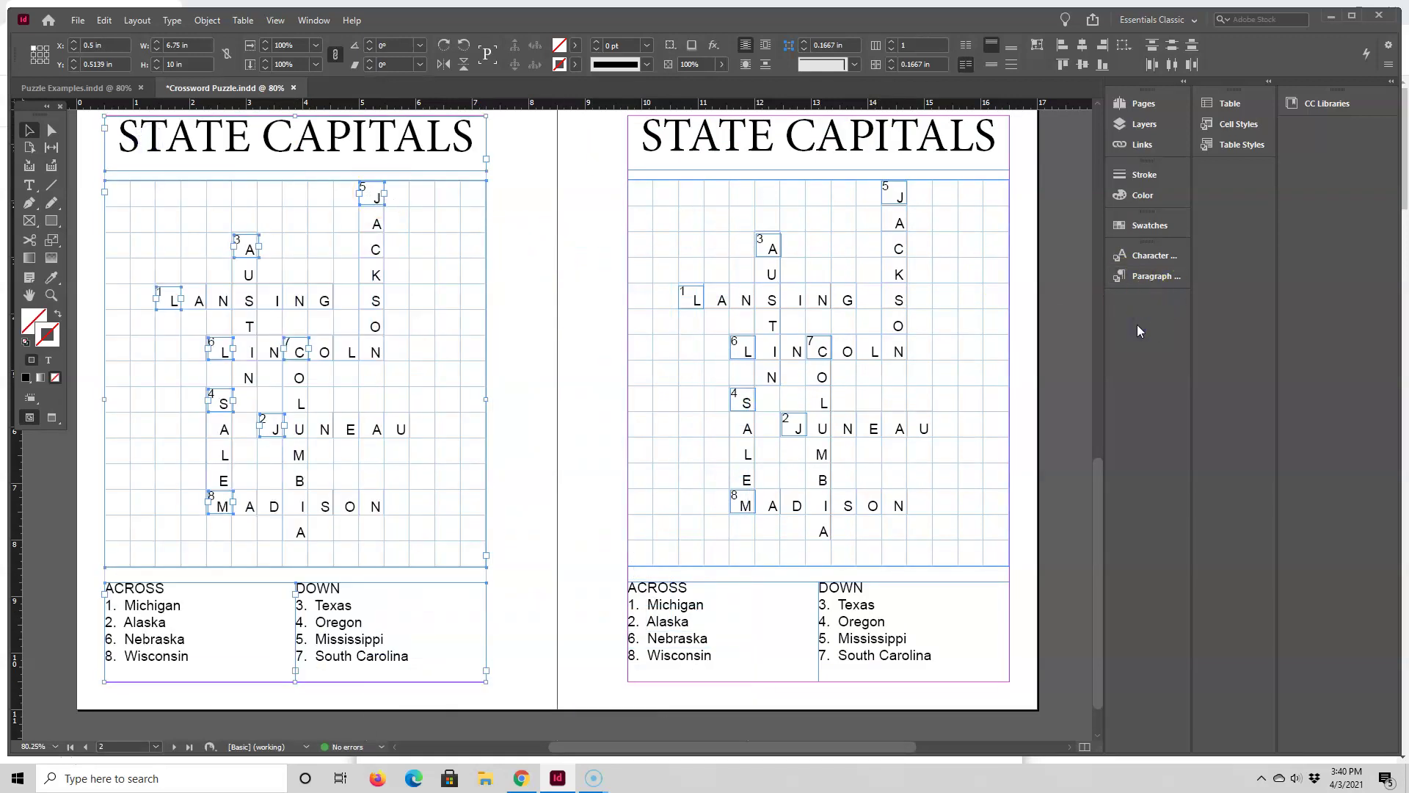
key("w")
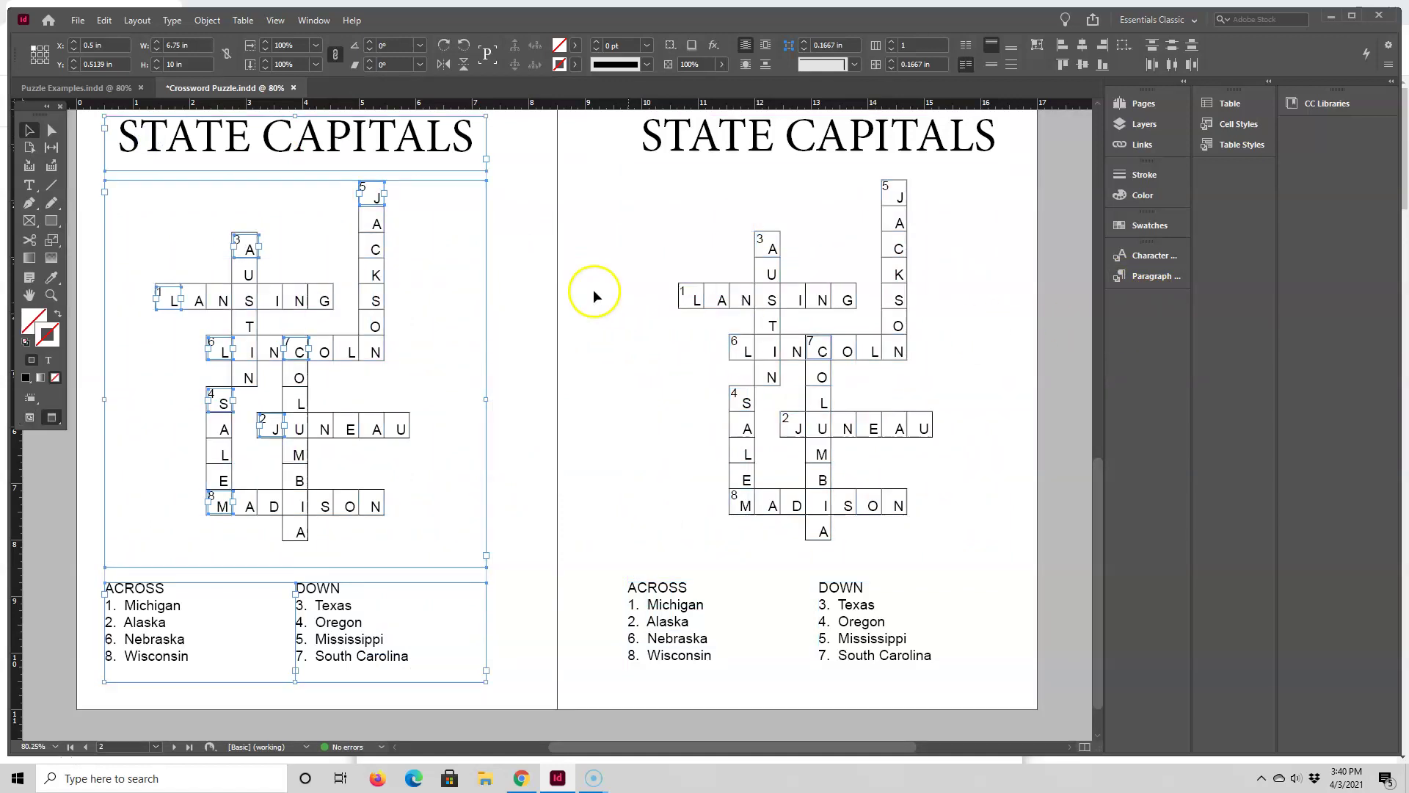
left_click(528, 276)
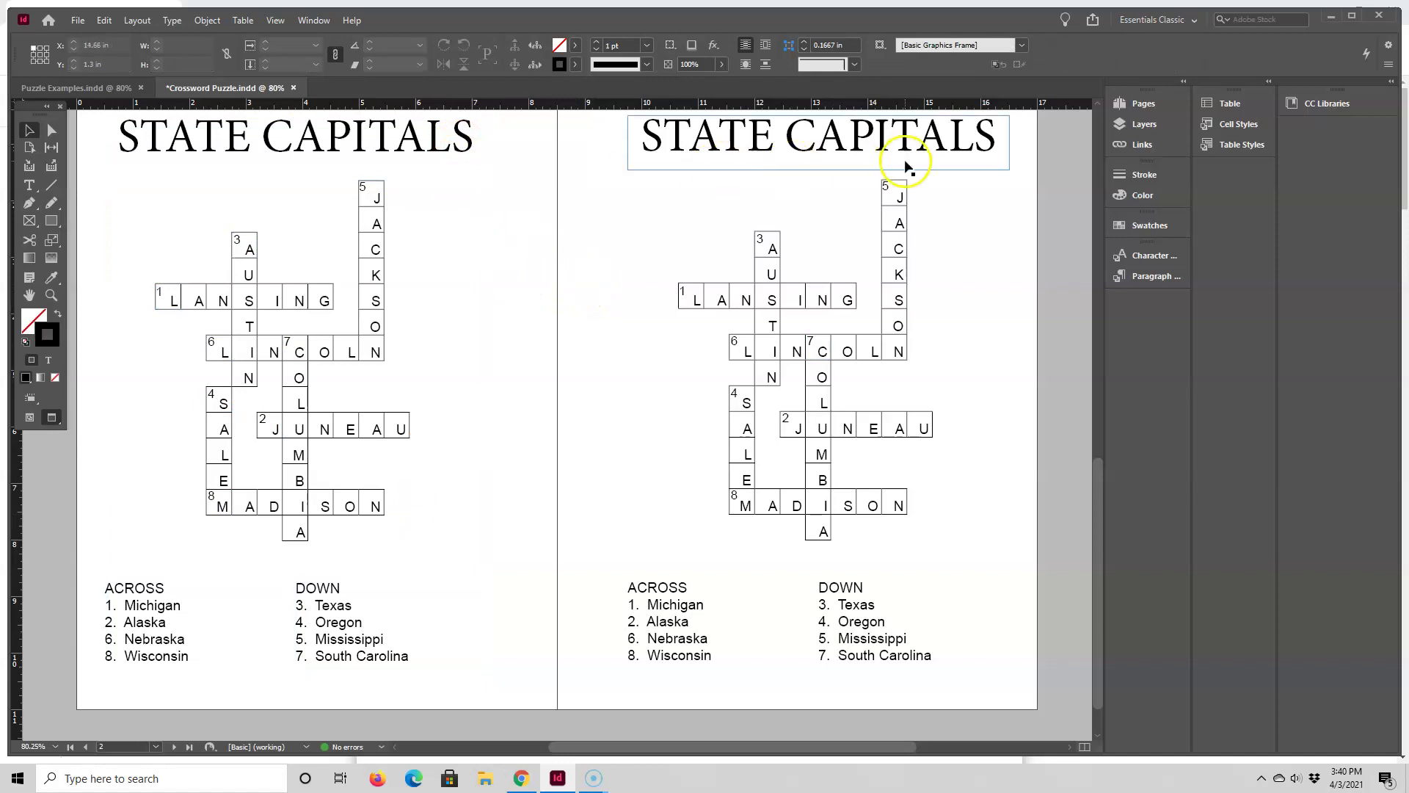
Step: Clear the LANSING and JACKSON letters from the right-hand grid
double_click(897, 191)
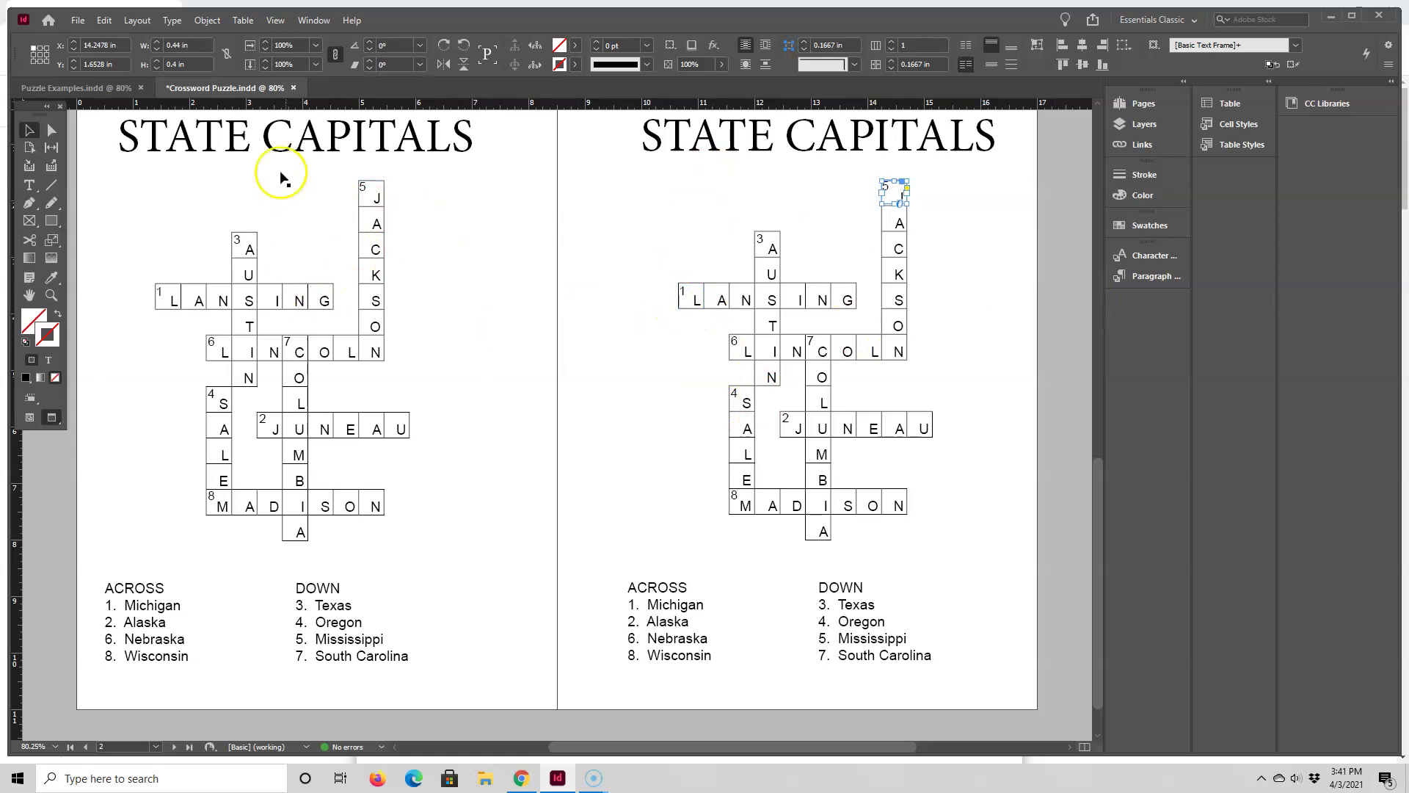
left_click(708, 300)
double_click(708, 299)
left_click_drag(693, 299, 837, 306)
key("Delete")
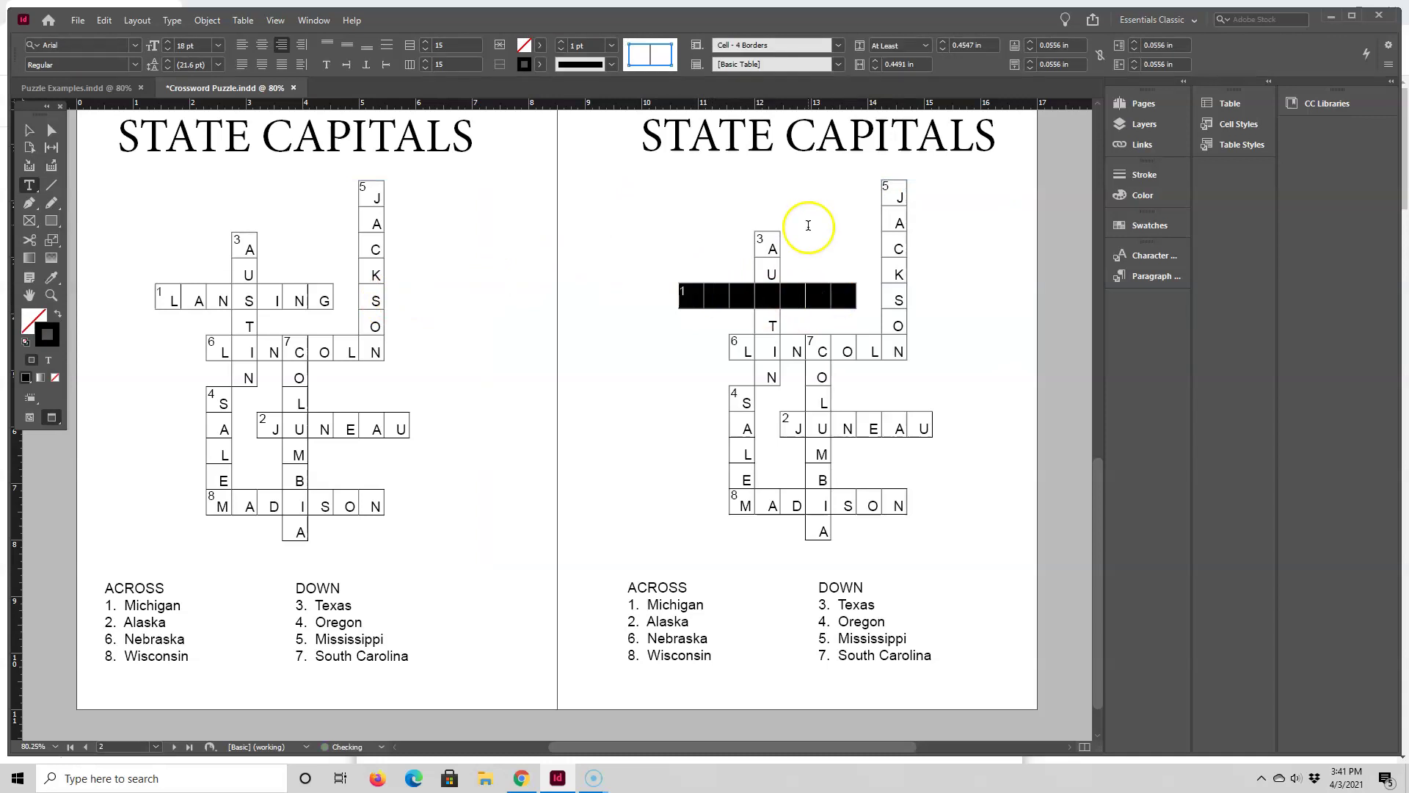
left_click_drag(895, 193, 890, 342)
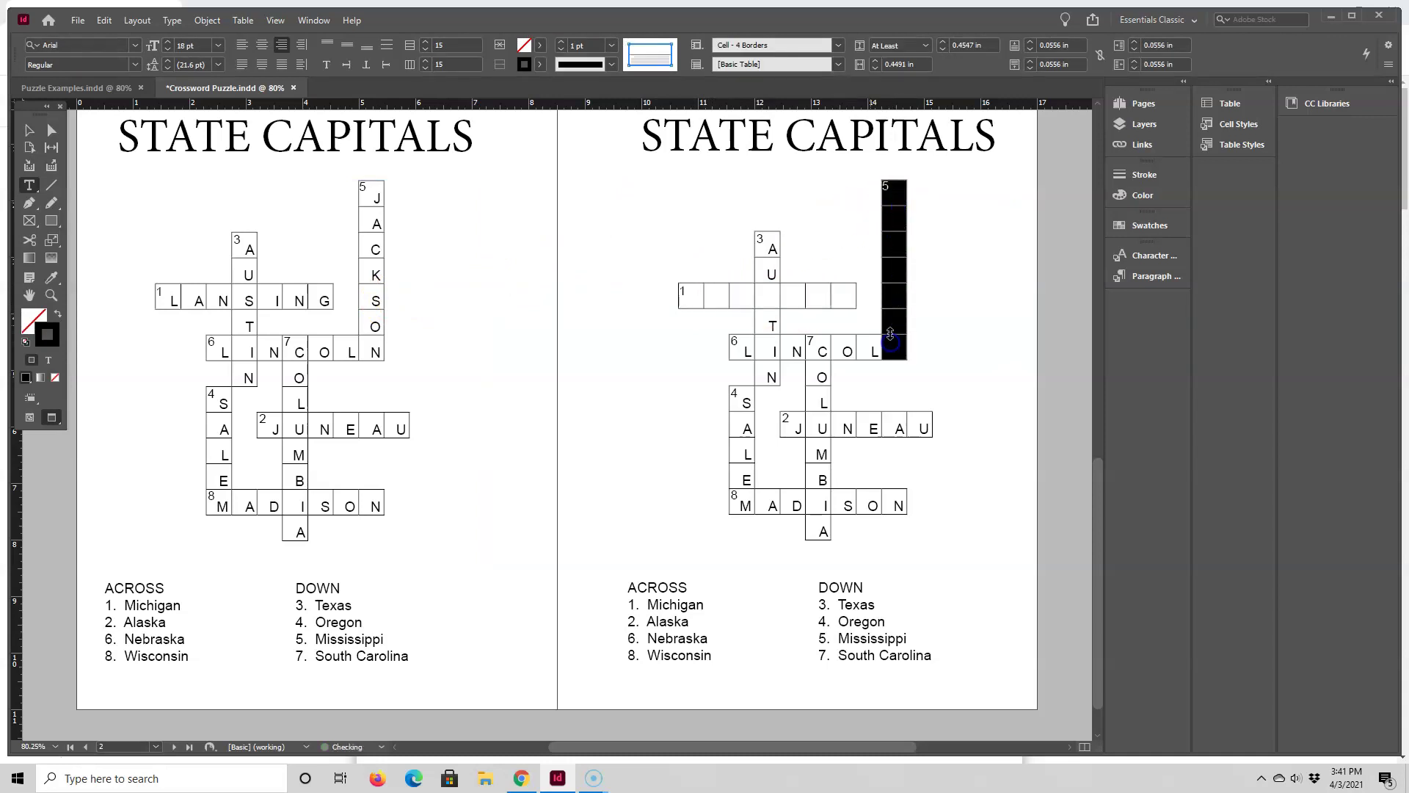
key("Delete")
Step: Clear the AUSTIN, LINCOLN, JUNEAU, MADISON and SALEM letters, leaving only clue numbers
left_click_drag(764, 246, 819, 525)
key("Delete")
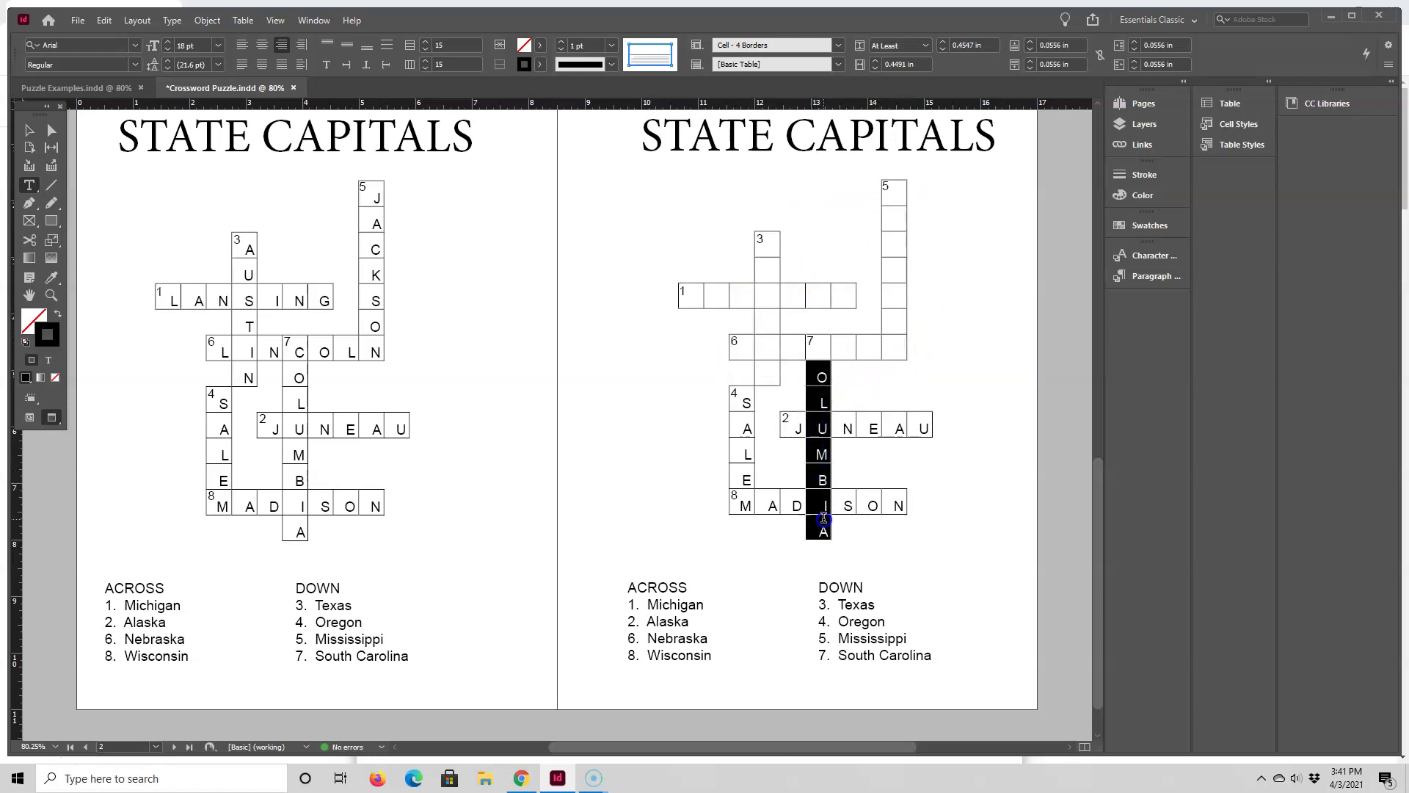
left_click_drag(793, 429, 922, 431)
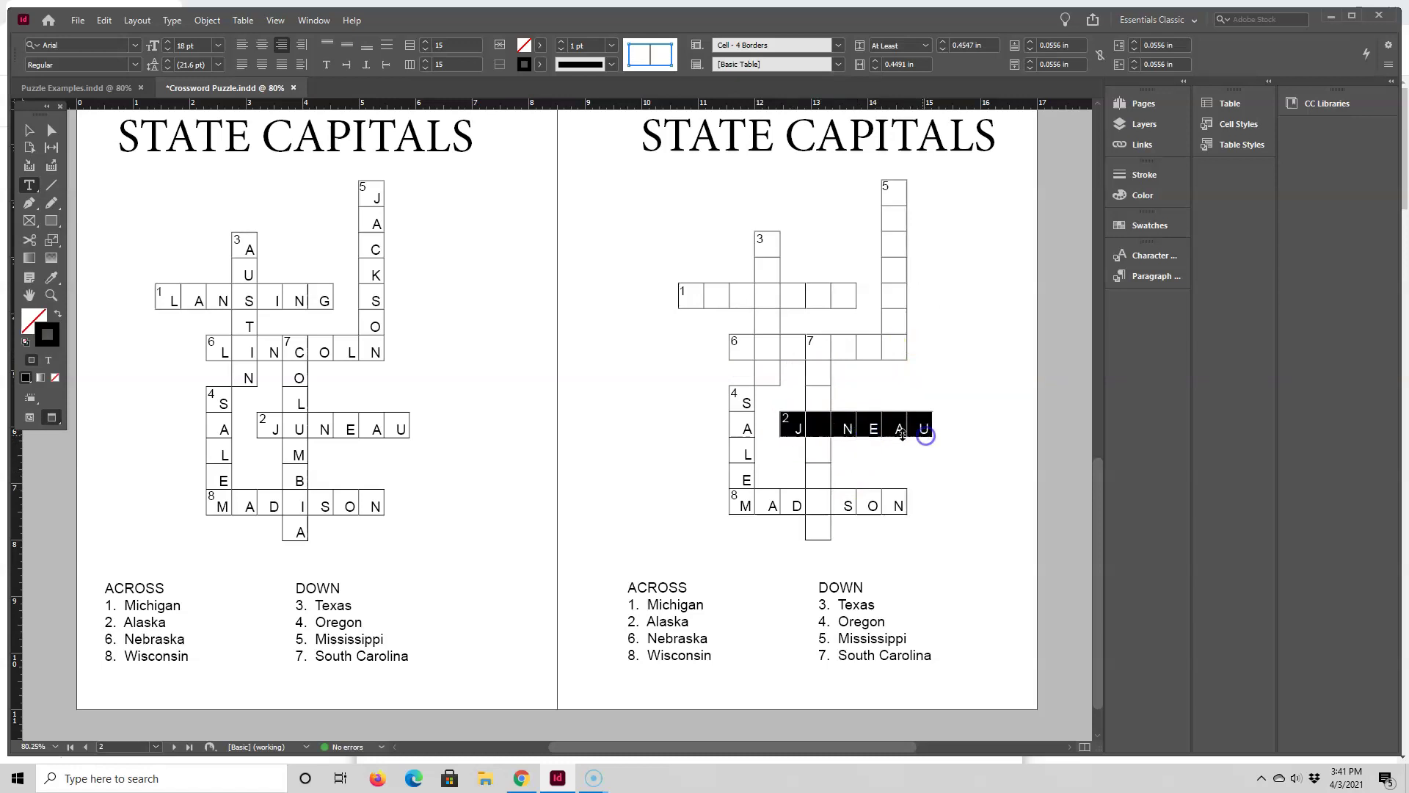
key("Delete")
left_click_drag(730, 506, 897, 507)
key("Delete")
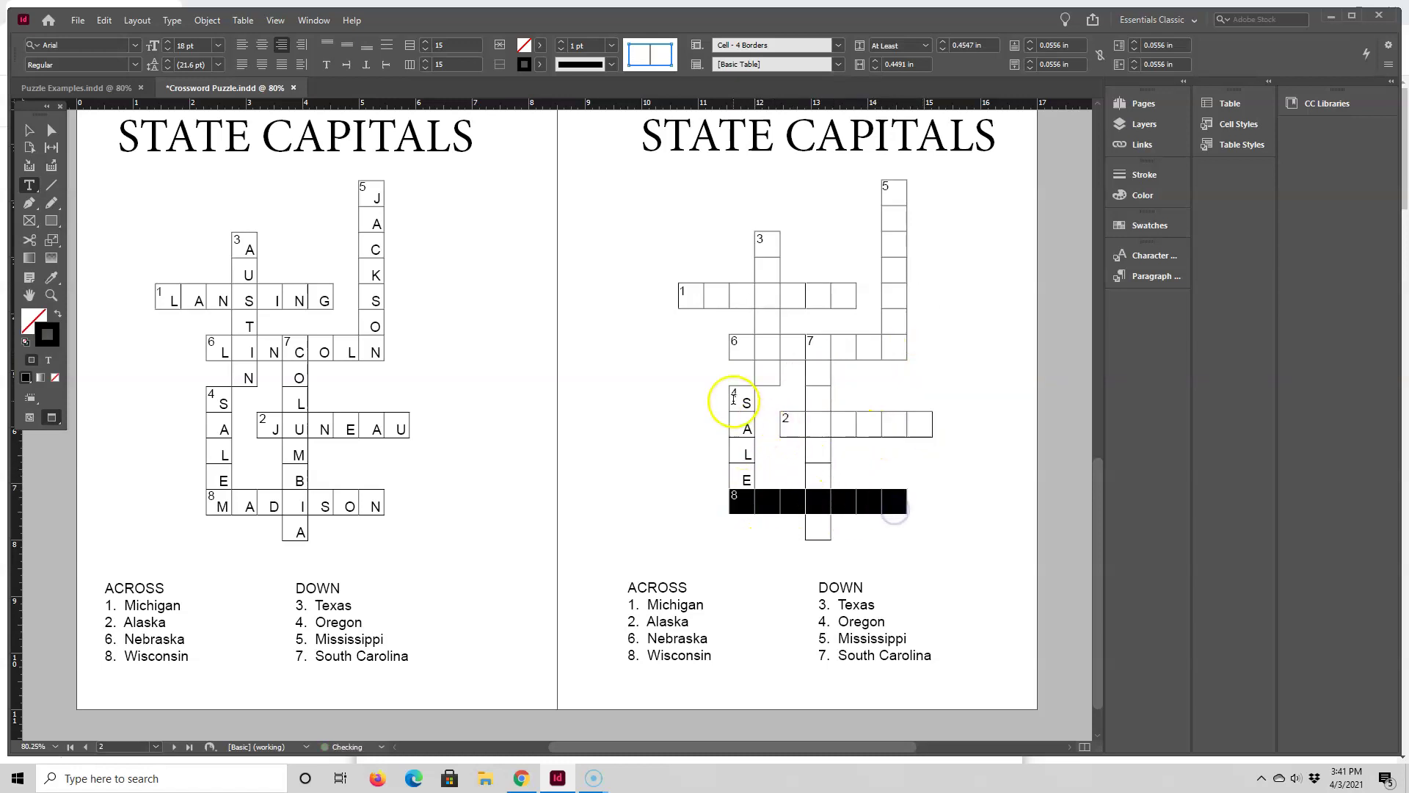
left_click_drag(742, 402, 745, 473)
key("Delete")
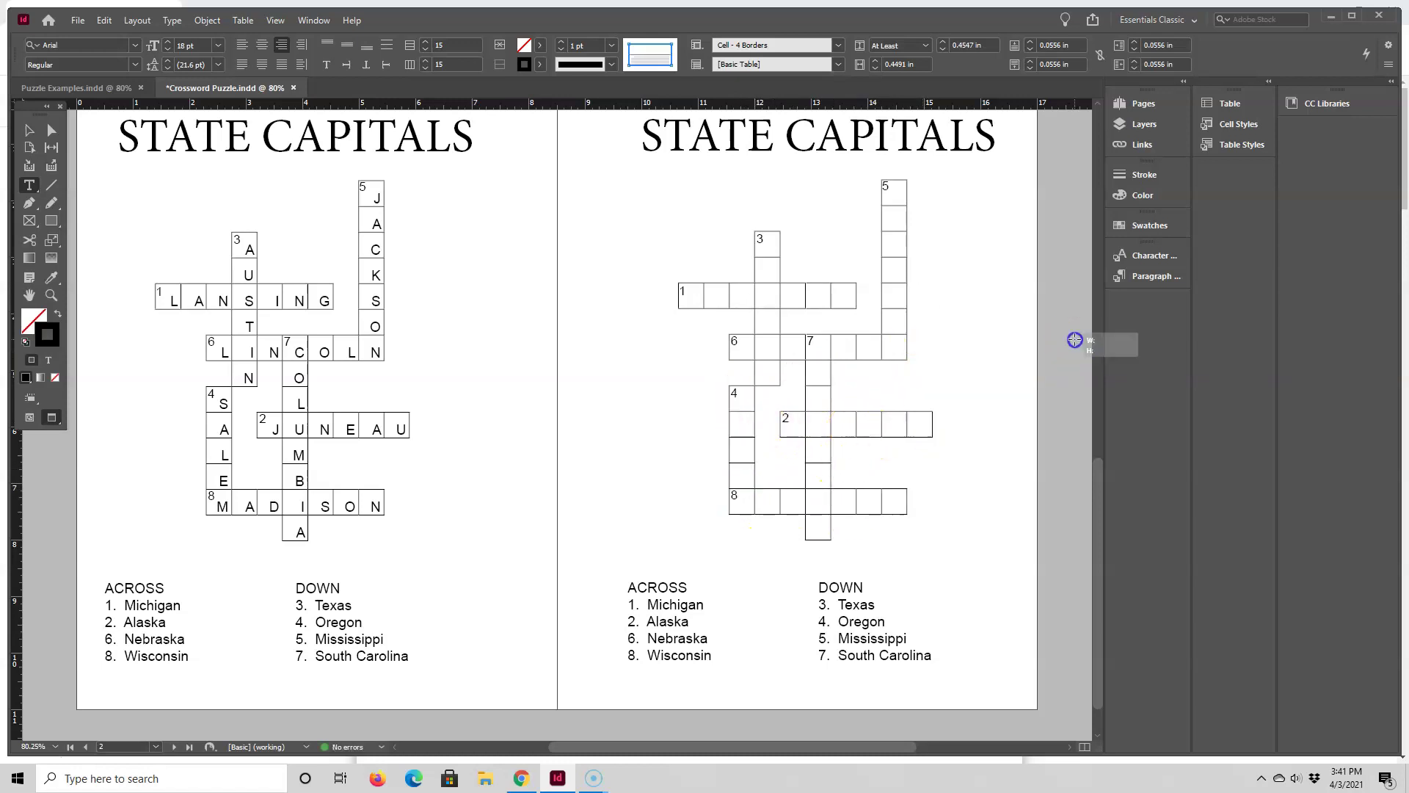
left_click(1076, 340)
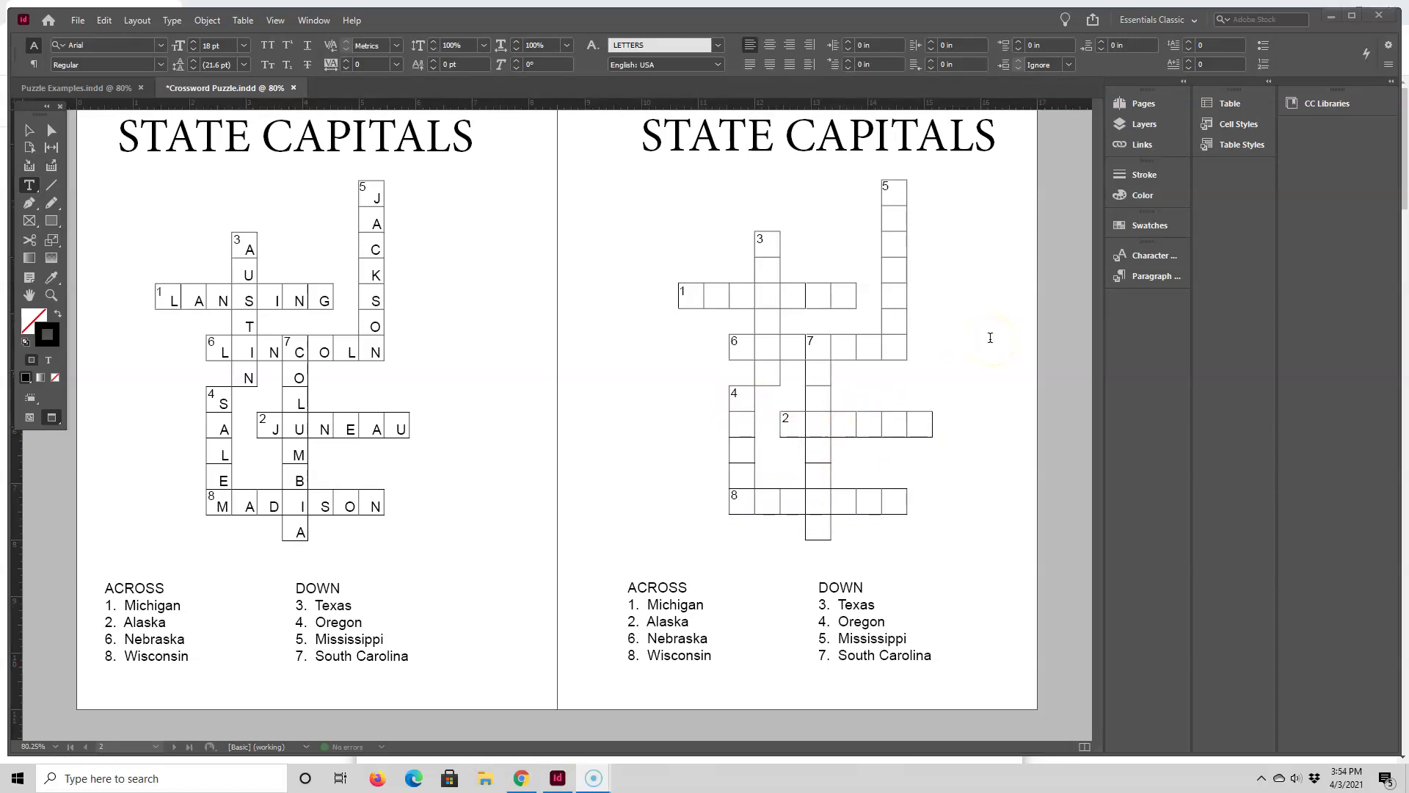